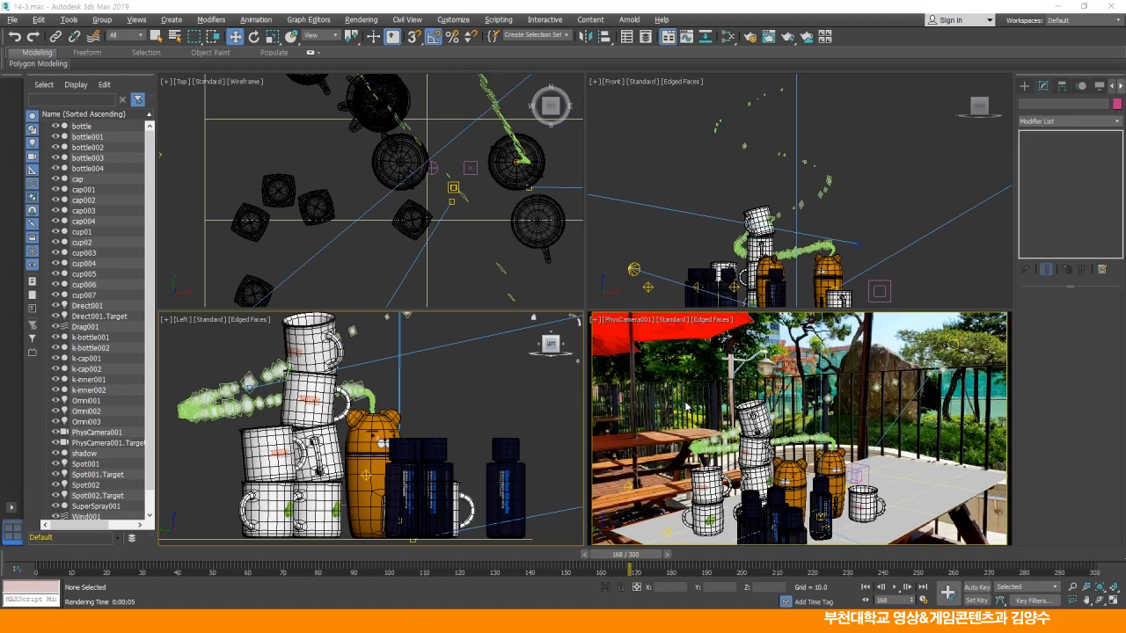
Step: Select the cap of the front bear bottle and switch the Left viewport to a Perspective view
left_click(789, 472)
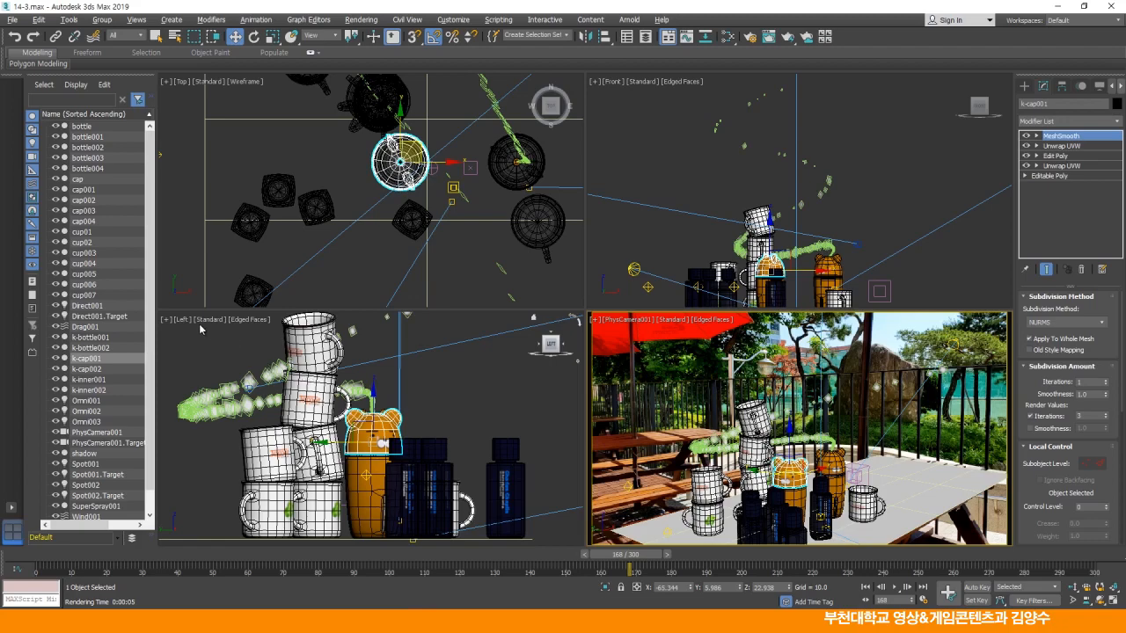
right_click(183, 323)
left_click(183, 323)
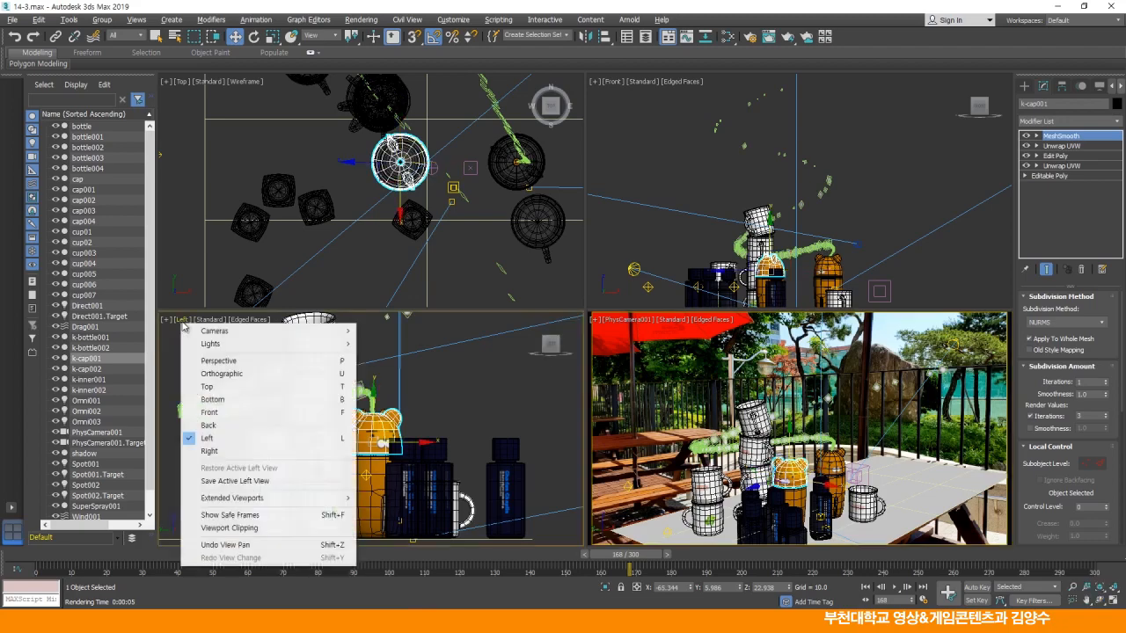
left_click(304, 403)
scroll(366, 427, "down", 5)
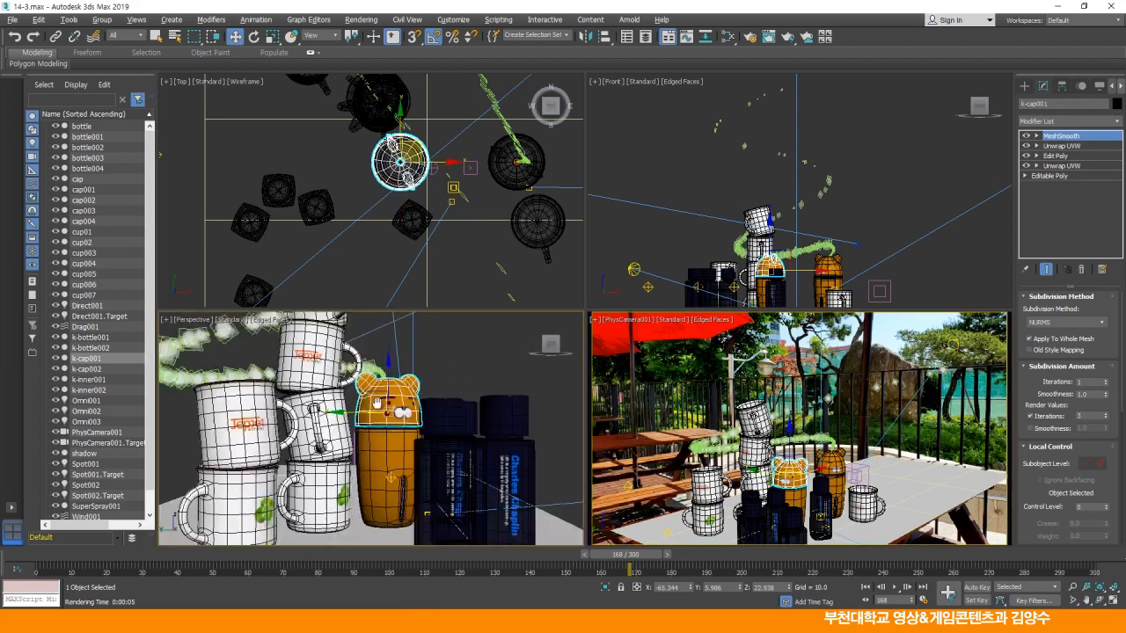
Step: Add the front bear bottle's inner ring and body to the cap selection so the whole bottle is selected
key("alt+w")
middle_click_drag(417, 324, 539, 303, "alt")
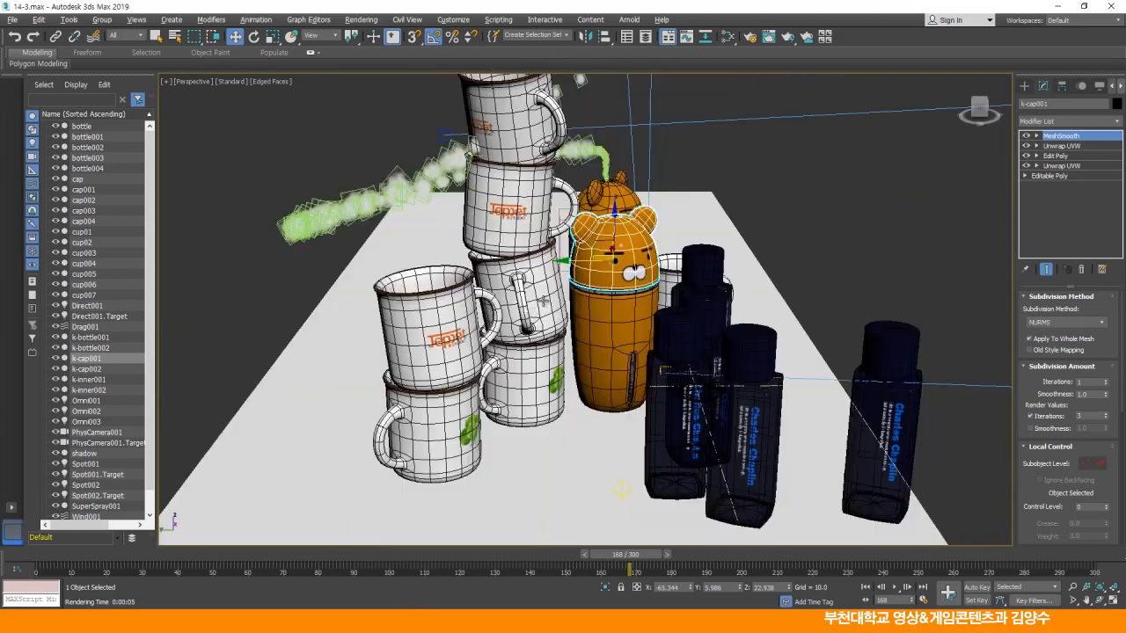
scroll(589, 311, "up", 5)
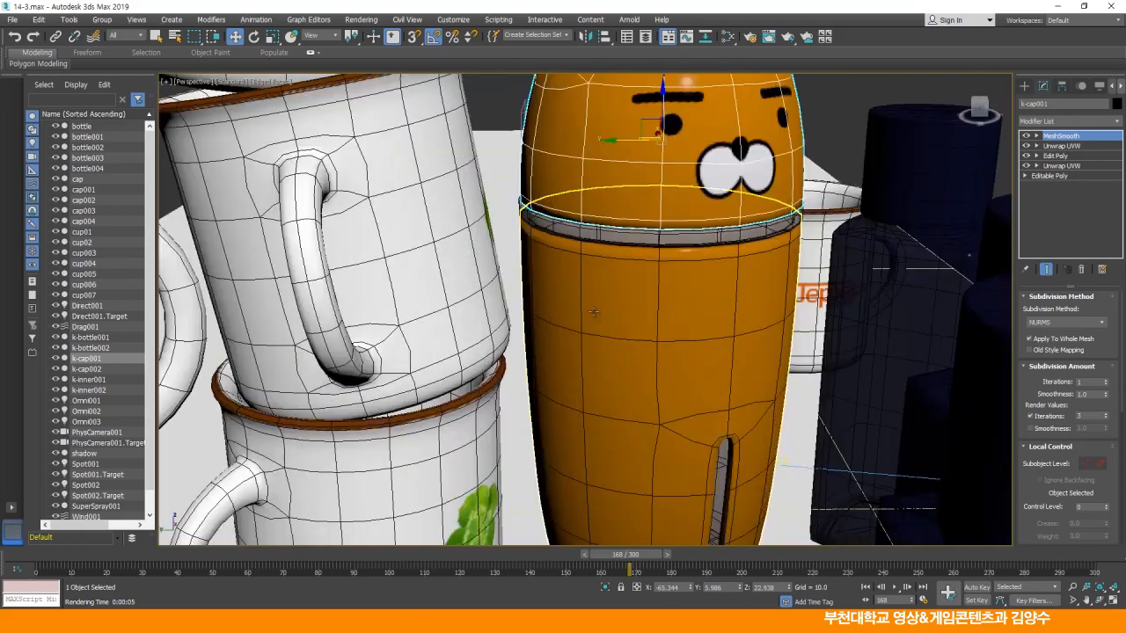
left_click(623, 238, "ctrl")
left_click(623, 274, "ctrl")
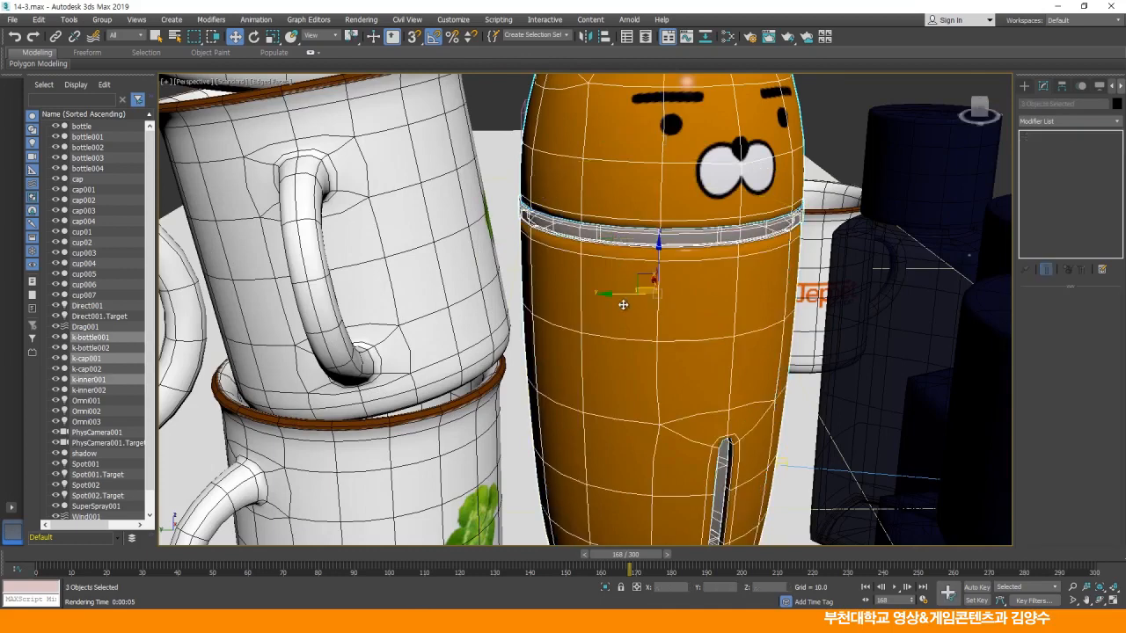
key("alt+w")
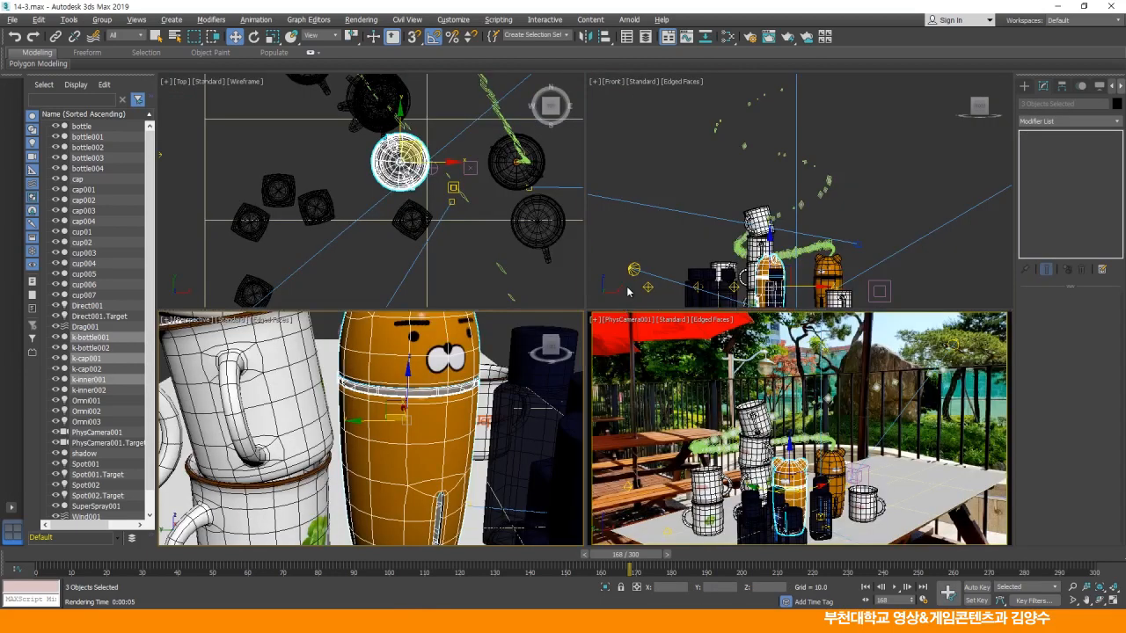
Step: Clone the selected bear bottle as a single Copy, placed in the Top view beyond the rear bear bottle
scroll(407, 242, "down", 4)
middle_click_drag(426, 183, 396, 242)
scroll(394, 247, "up", 4)
middle_click_drag(154, 358, 125, 368)
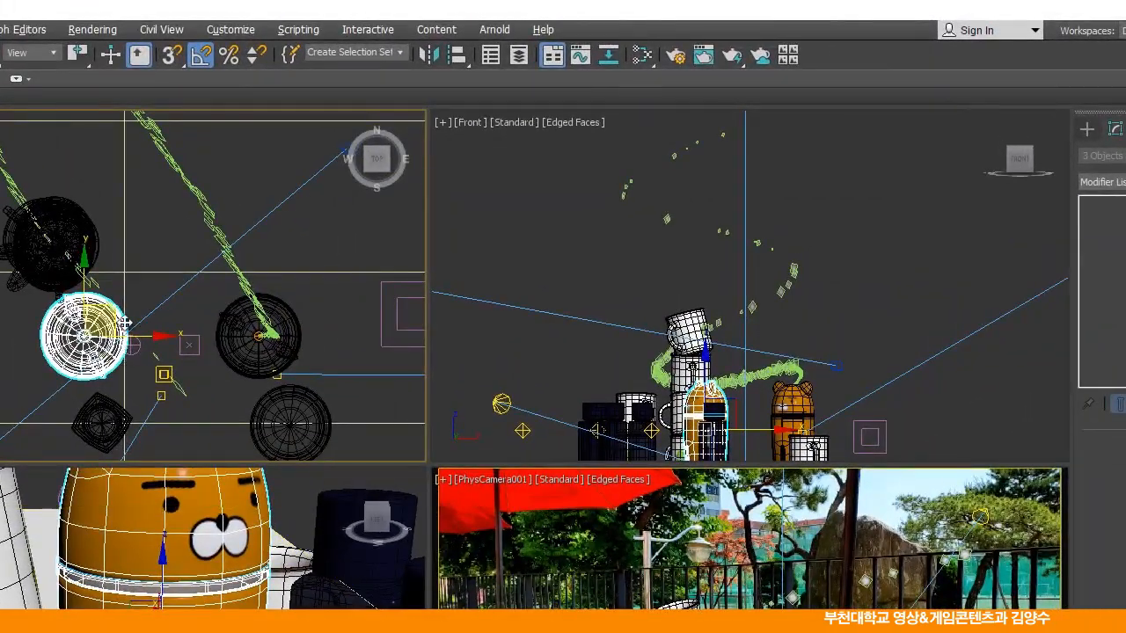
mouse_move(114, 317)
left_mouse_down()
mouse_move(176, 280)
mouse_move(209, 220)
mouse_move(274, 227)
mouse_move(286, 213)
left_mouse_up()
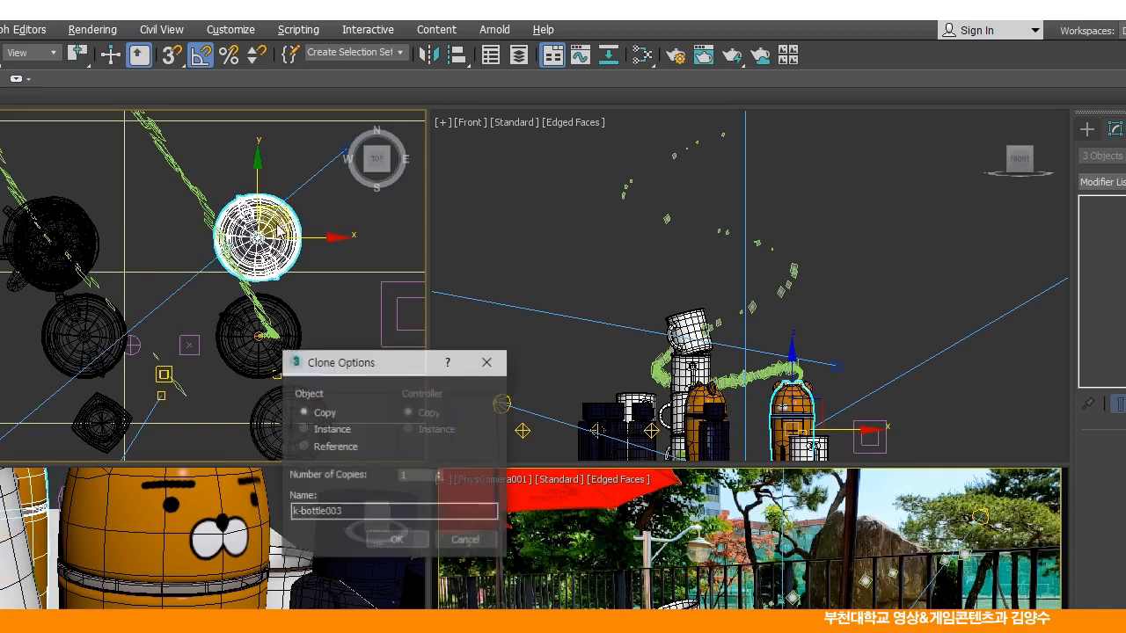
left_click(401, 538)
Step: Rotate the copied bear bottle about 25 degrees around its vertical axis and deselect it
key("e")
mouse_move(309, 282)
left_mouse_down()
mouse_move(308, 292)
mouse_move(216, 296)
mouse_move(118, 256)
mouse_move(193, 307)
mouse_move(220, 379)
mouse_move(229, 317)
mouse_move(216, 301)
mouse_move(216, 196)
mouse_move(209, 222)
mouse_move(213, 205)
left_mouse_up()
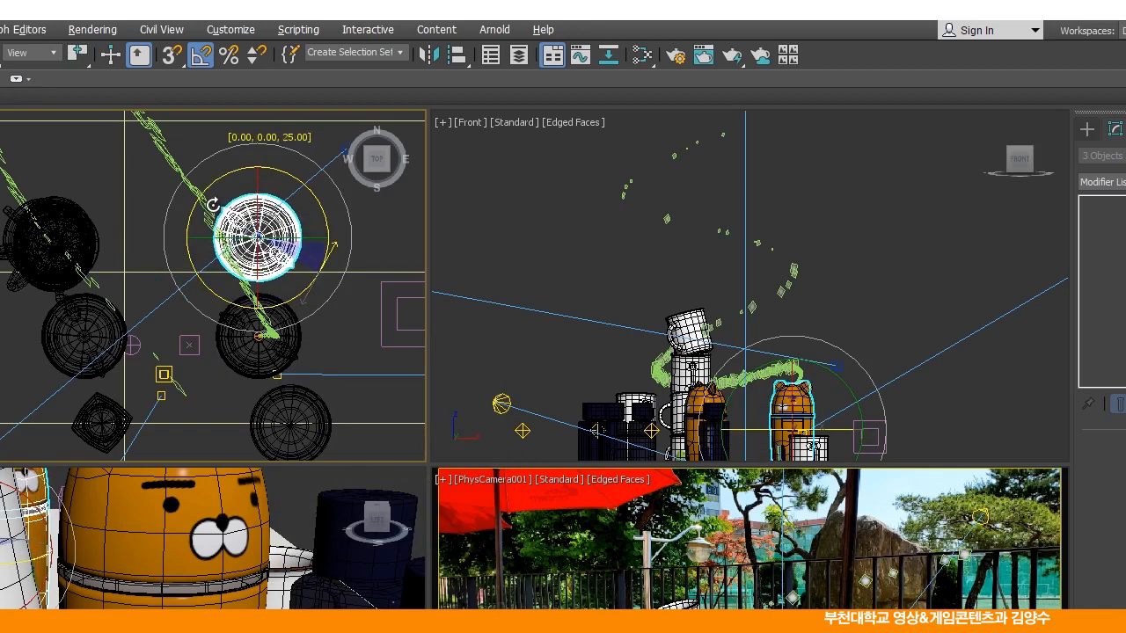
left_click_drag(213, 205, 211, 211)
key("w")
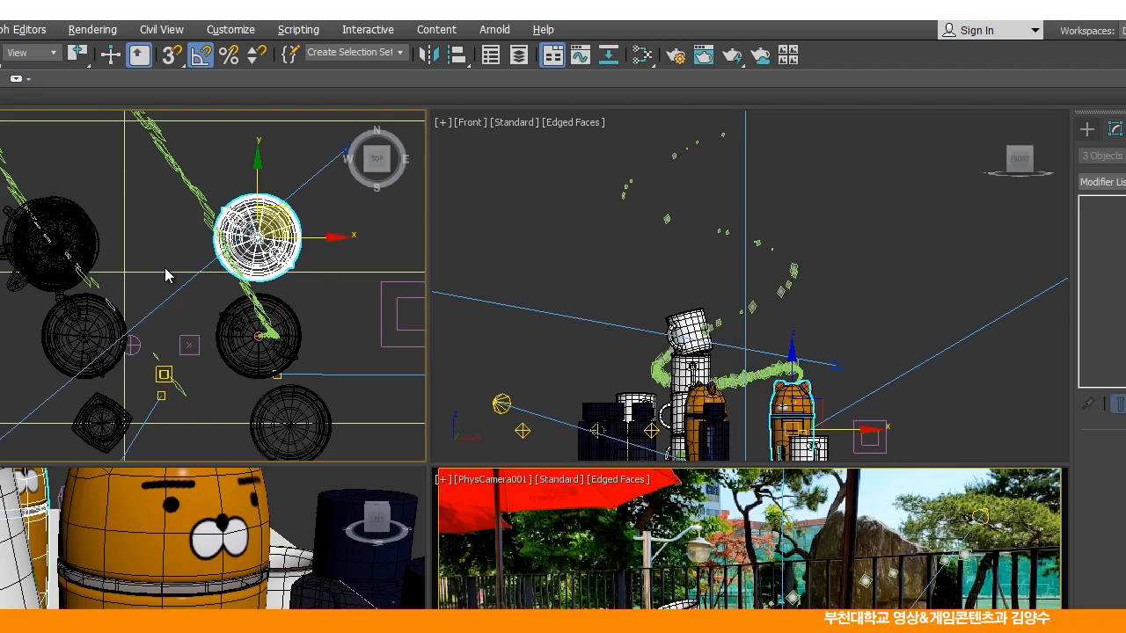
left_click(468, 351)
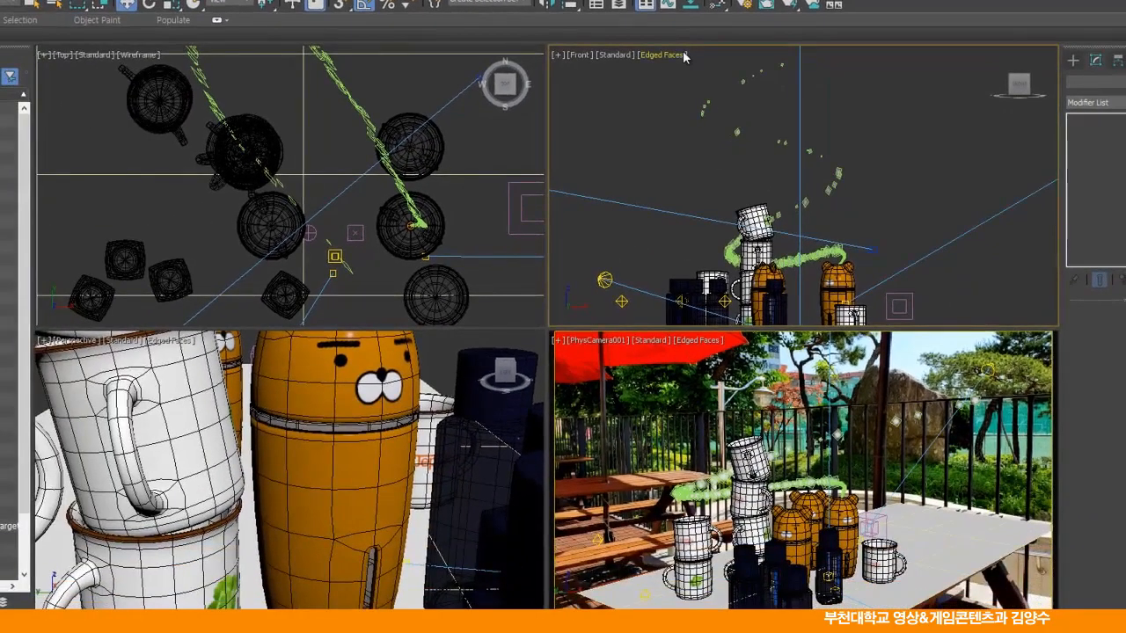
Step: Open the Slate Material Editor and reposition the Material #32 and Material #33 nodes of the bear bottle
left_click(717, 7)
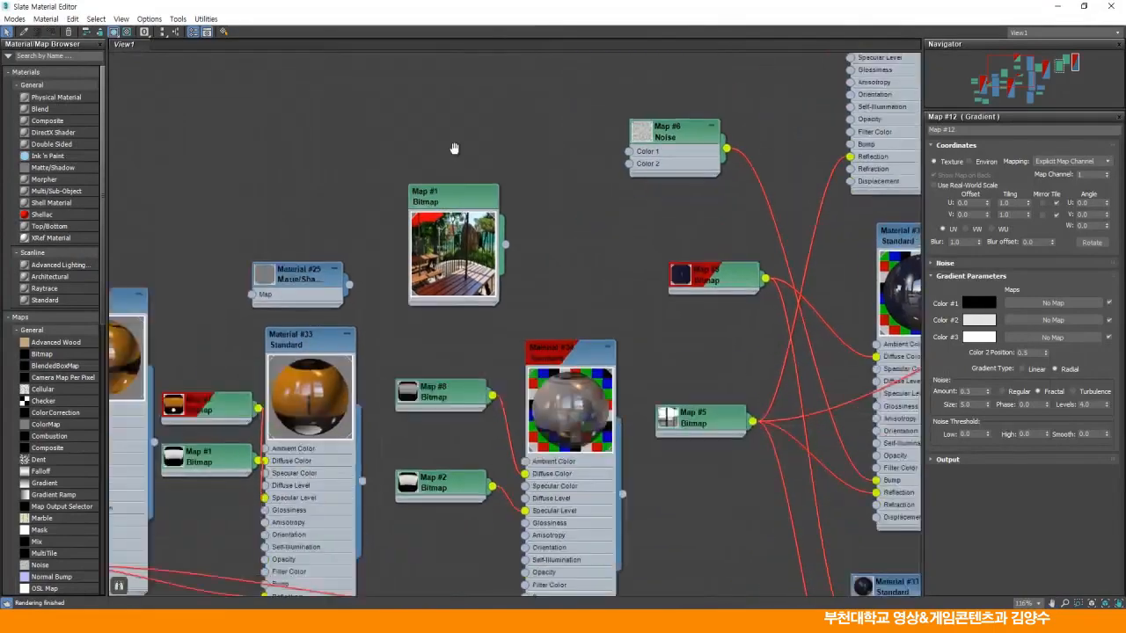
middle_click_drag(490, 291, 477, 278)
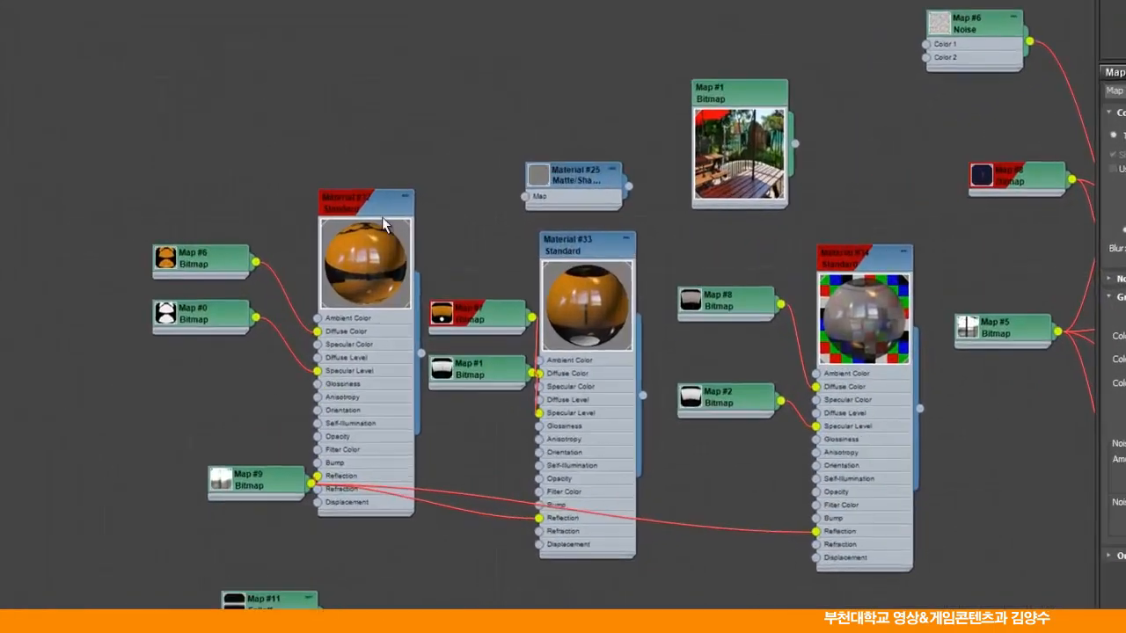
left_click_drag(384, 226, 333, 175)
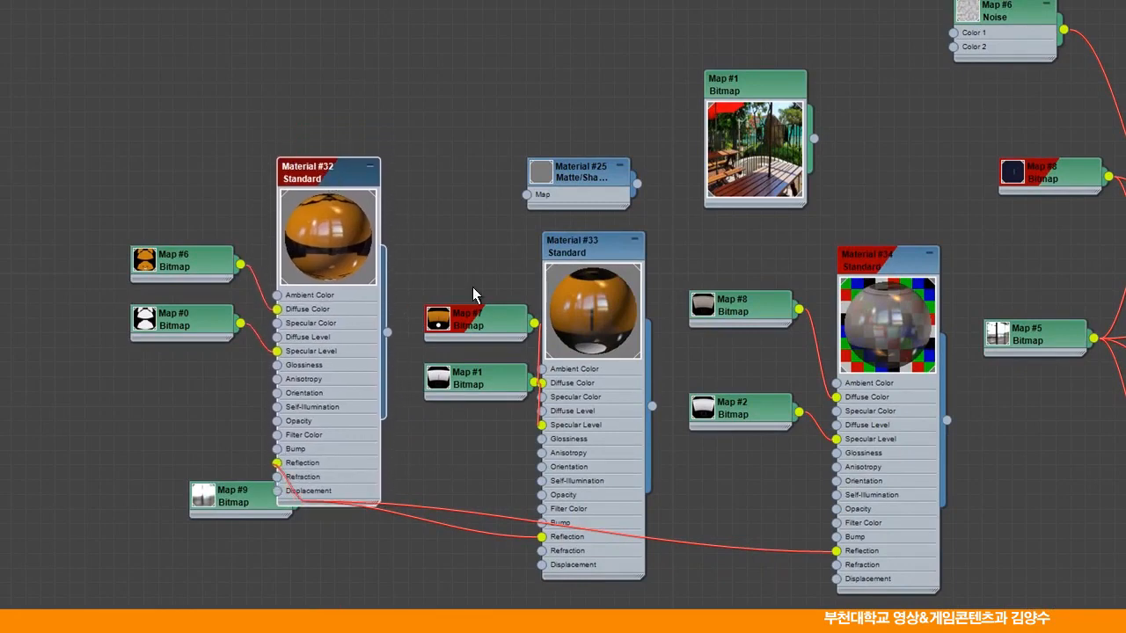
mouse_move(590, 268)
left_mouse_down()
mouse_move(566, 264)
mouse_move(591, 273)
mouse_move(574, 280)
left_mouse_up()
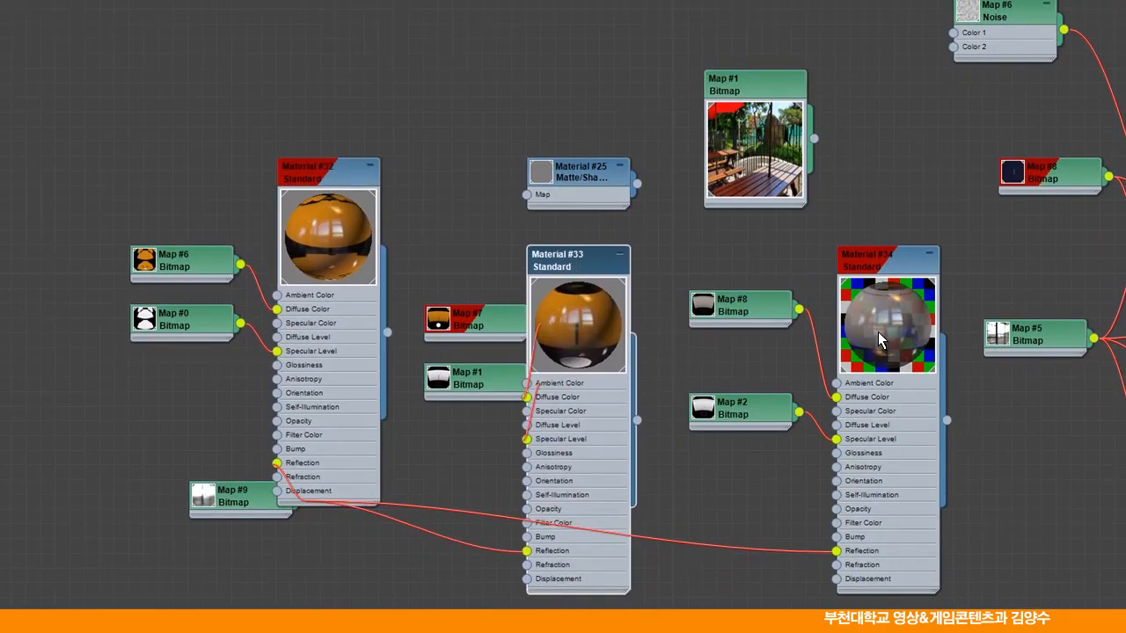
mouse_move(320, 174)
left_mouse_down()
mouse_move(309, 151)
mouse_move(334, 112)
mouse_move(341, 162)
mouse_move(320, 132)
mouse_move(330, 180)
left_mouse_up()
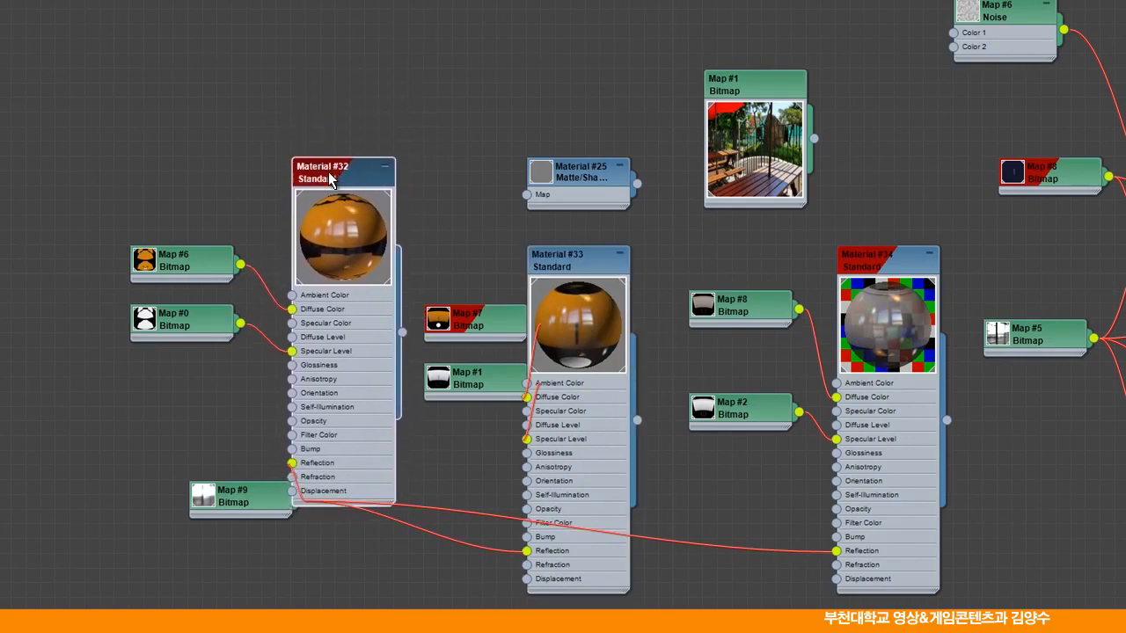
Step: Duplicate Material #32 and Material #33 with their connected bitmap nodes into the empty area beside the originals
left_click_drag(62, 224, 239, 375)
left_click(224, 497, "ctrl")
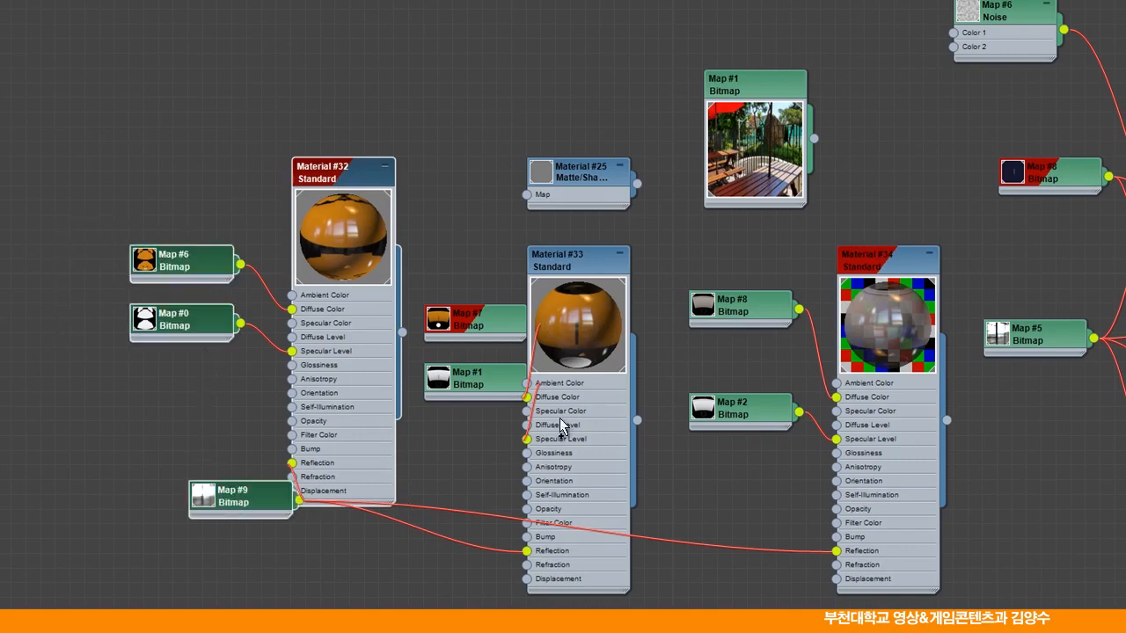
left_click(480, 335, "ctrl")
left_click(488, 387, "ctrl")
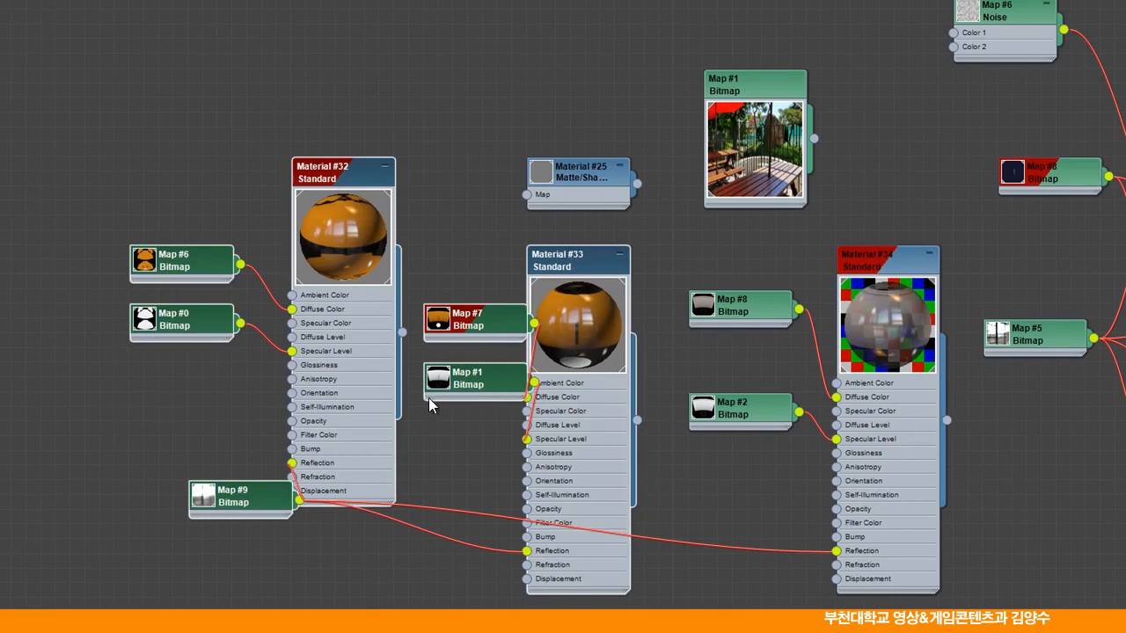
middle_click_drag(505, 309, 705, 364)
mouse_move(788, 313)
left_mouse_down("shift")
mouse_move(331, 208)
mouse_move(243, 202)
left_mouse_up("shift")
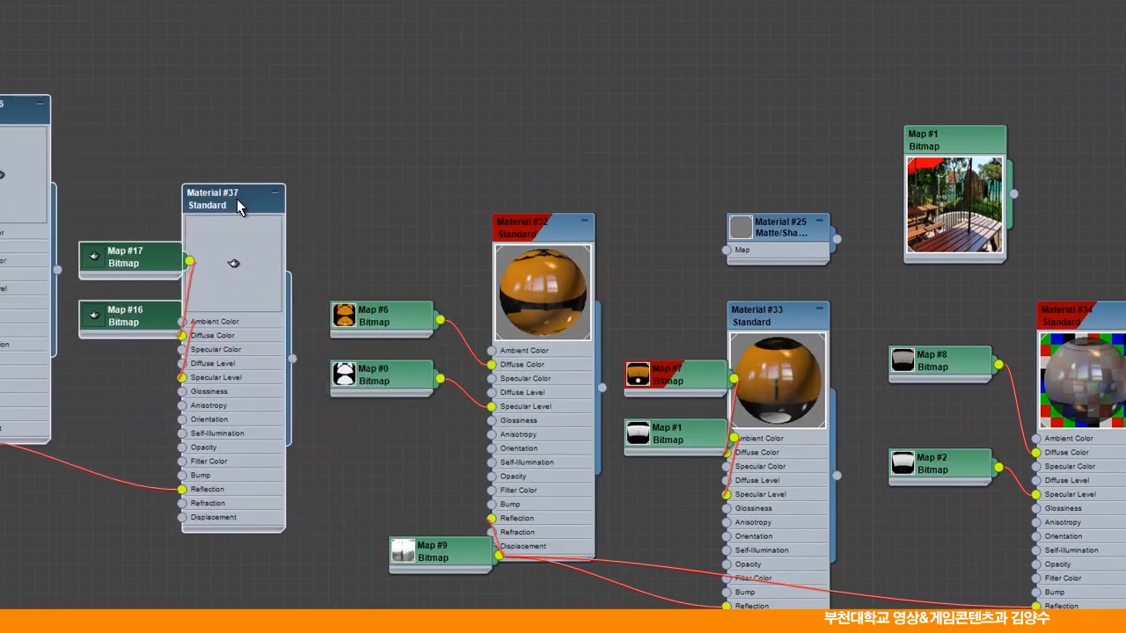
Step: Spread out the duplicated Material #36 and Material #37 nodes and their bitmap nodes so the connections are clear
middle_click_drag(264, 293, 571, 319)
left_click_drag(434, 291, 418, 289)
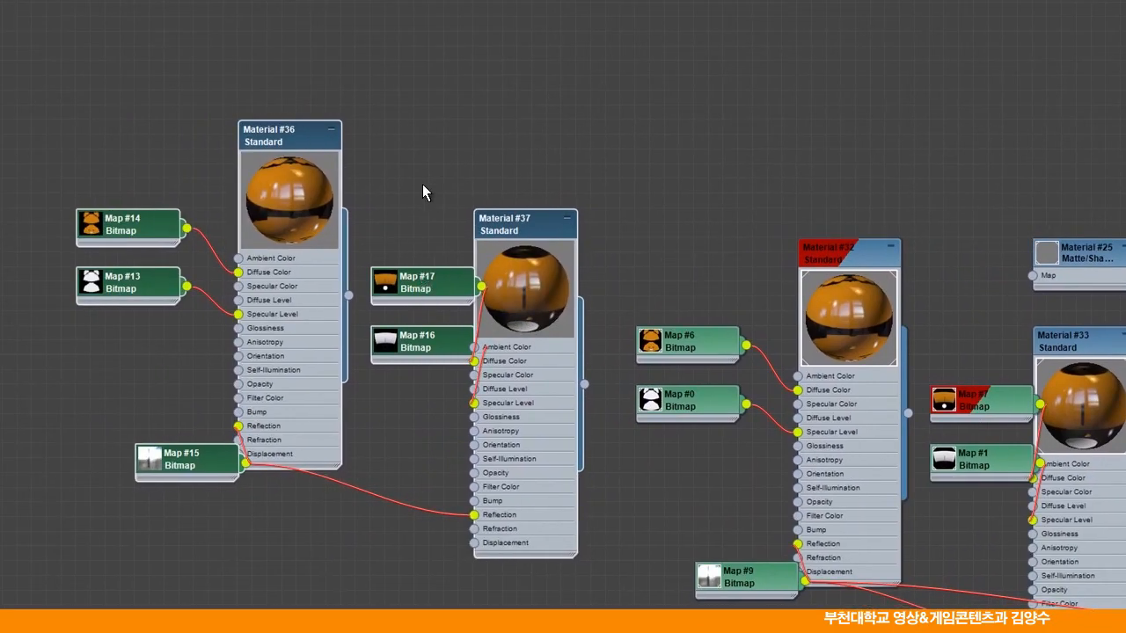
left_click_drag(307, 156, 280, 131)
left_click_drag(151, 213, 136, 183)
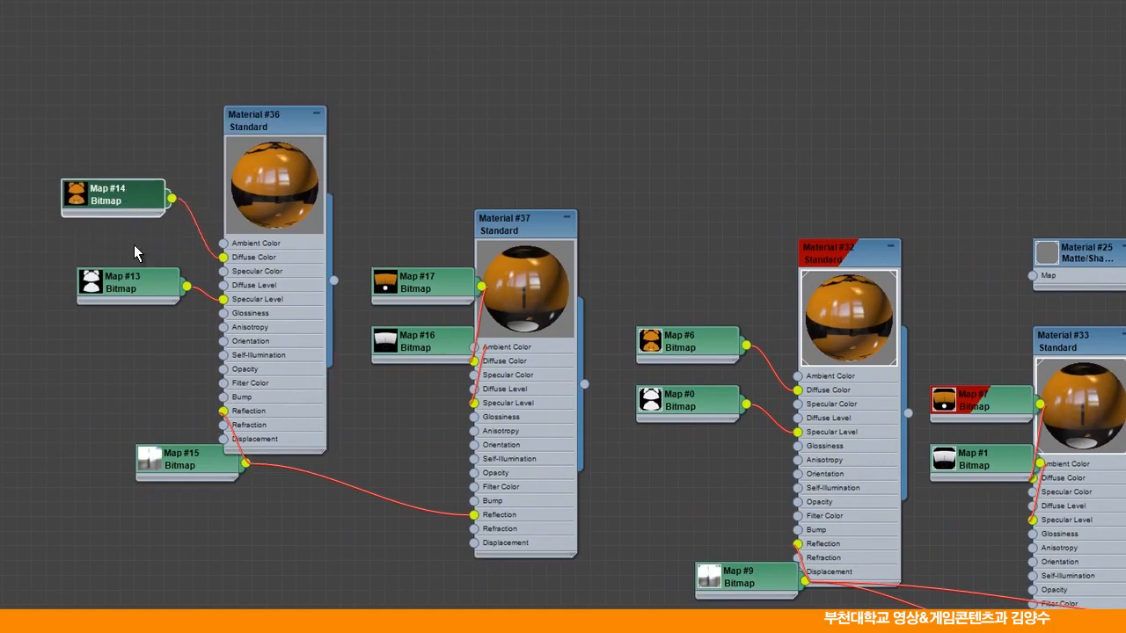
left_click_drag(129, 283, 98, 283)
left_click_drag(165, 475, 106, 549)
left_click_drag(424, 347, 394, 362)
left_click_drag(423, 285, 407, 299)
left_click_drag(544, 227, 573, 197)
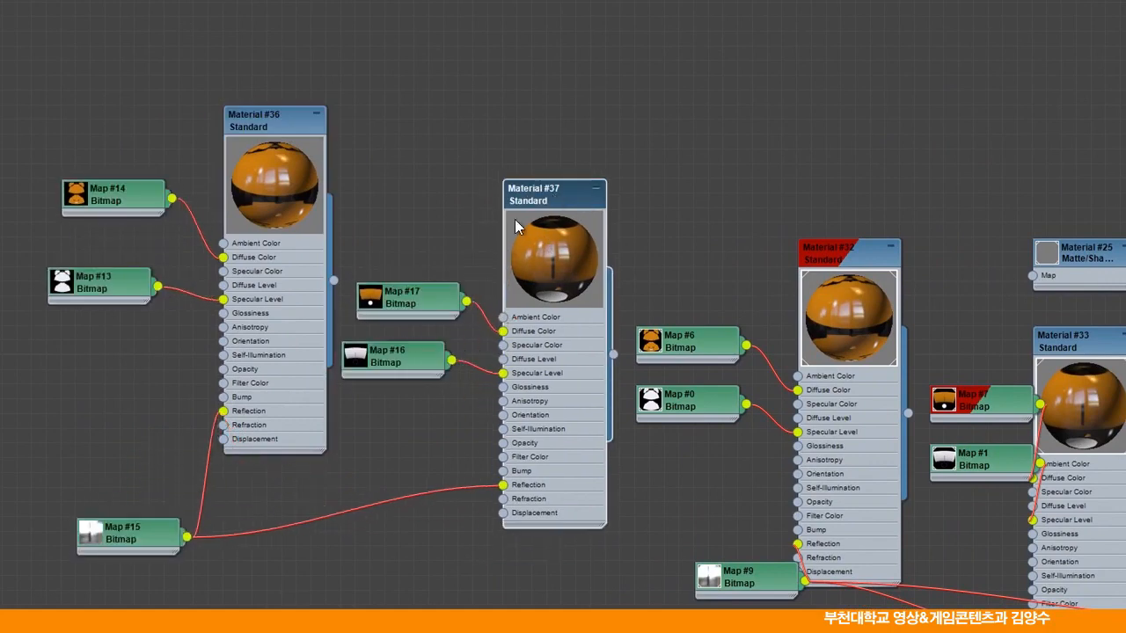
Step: Enlarge the previews of Map #17, #16, #14 and #13 and arrange these bitmap nodes beside their materials
left_click_drag(367, 298, 417, 139)
double_click(375, 287)
double_click(372, 360)
left_click_drag(373, 352, 392, 306)
double_click(98, 189)
left_click_drag(98, 189, 102, 76)
left_click_drag(102, 279, 74, 292)
double_click(64, 315)
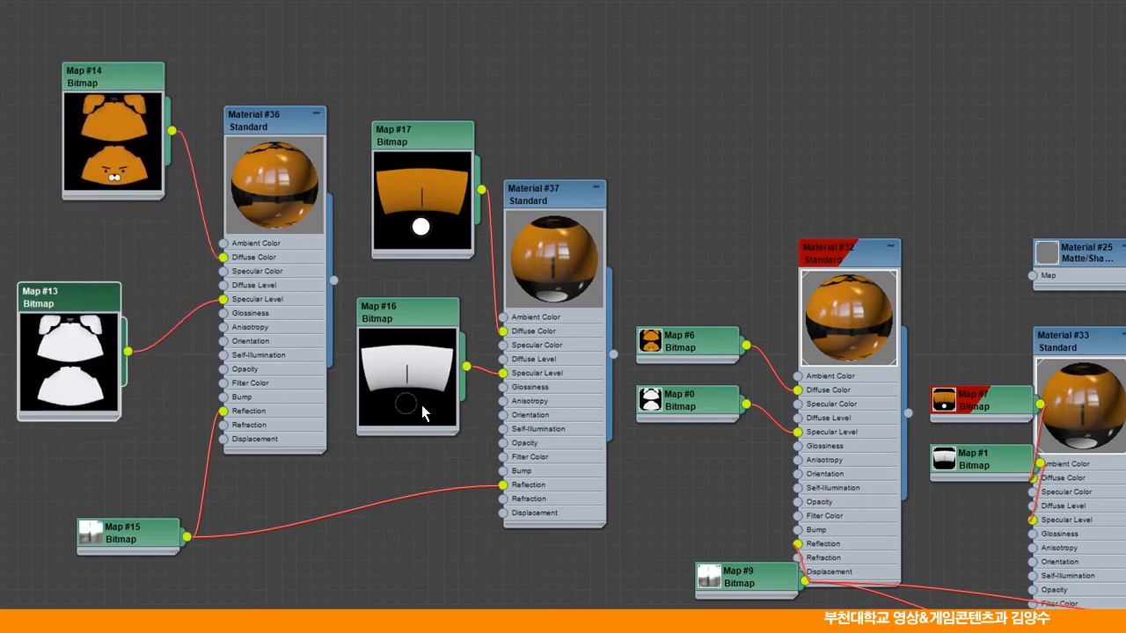
left_click_drag(97, 78, 75, 84)
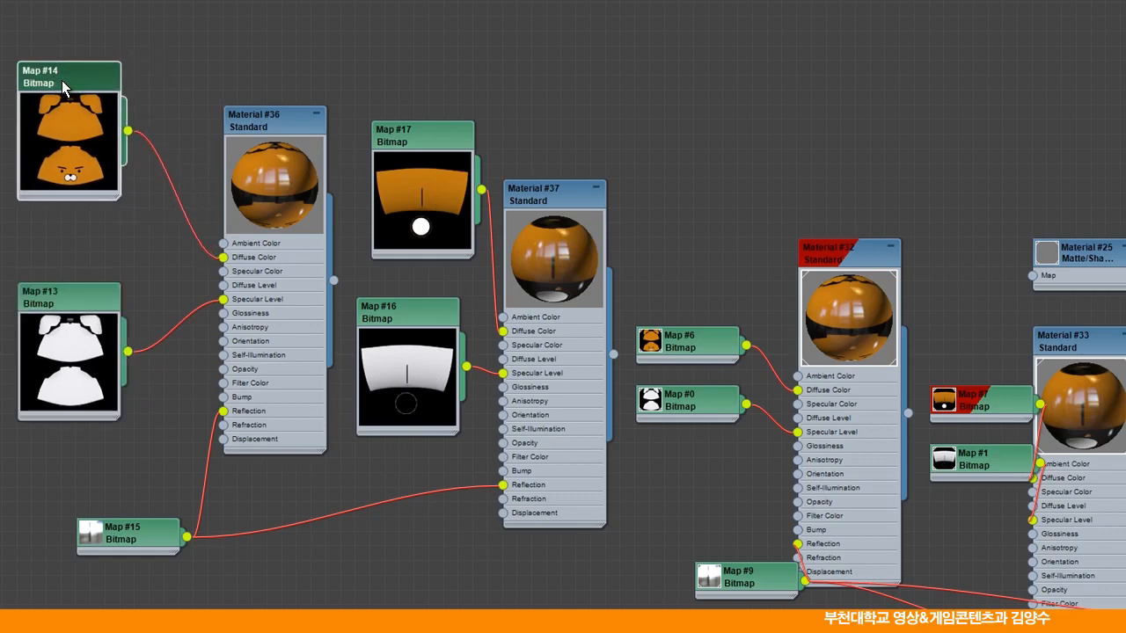
left_click_drag(405, 136, 408, 111)
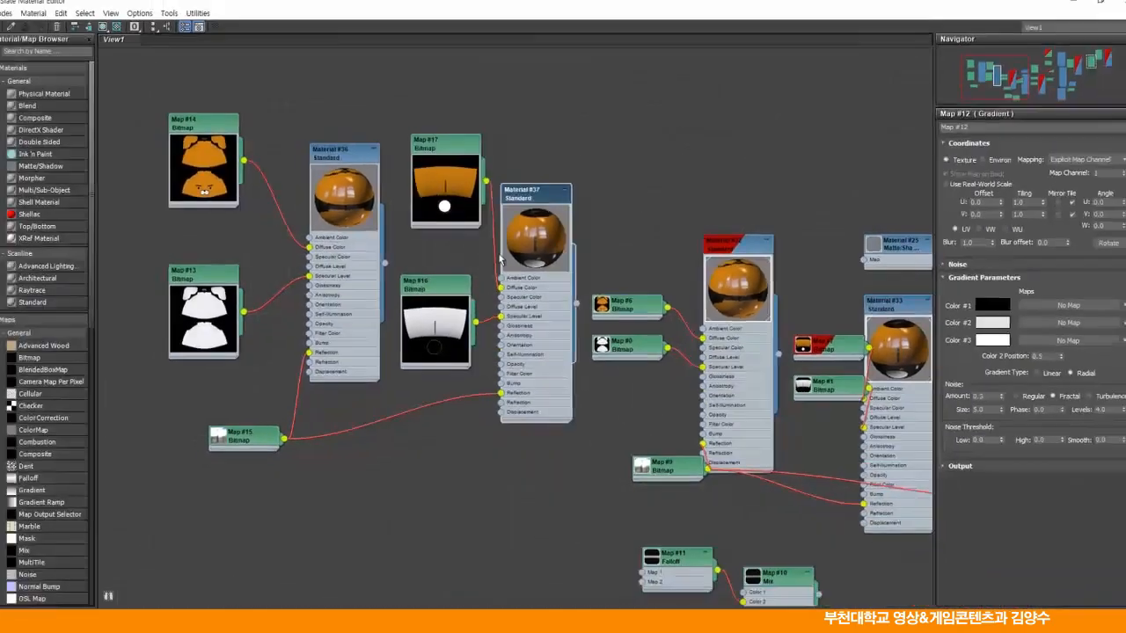
scroll(581, 315, "up", 1)
middle_click_drag(451, 269, 526, 251)
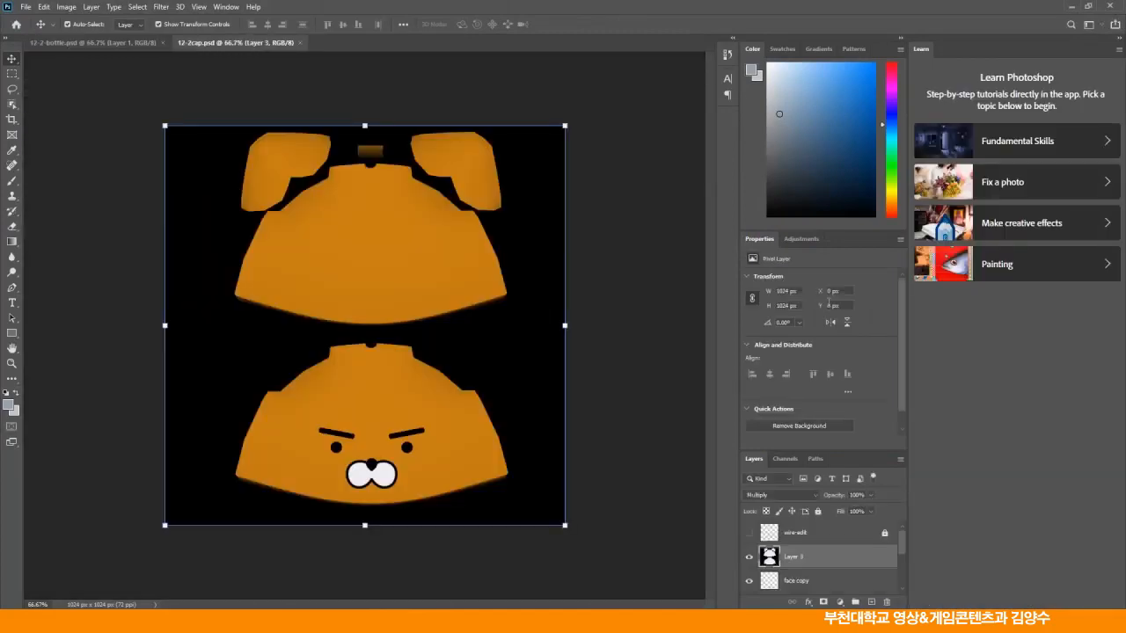
Step: Switch to Photoshop and compare the bear texture documents 12-2cap.psd and 12-2-bottle.psd
left_click(87, 105)
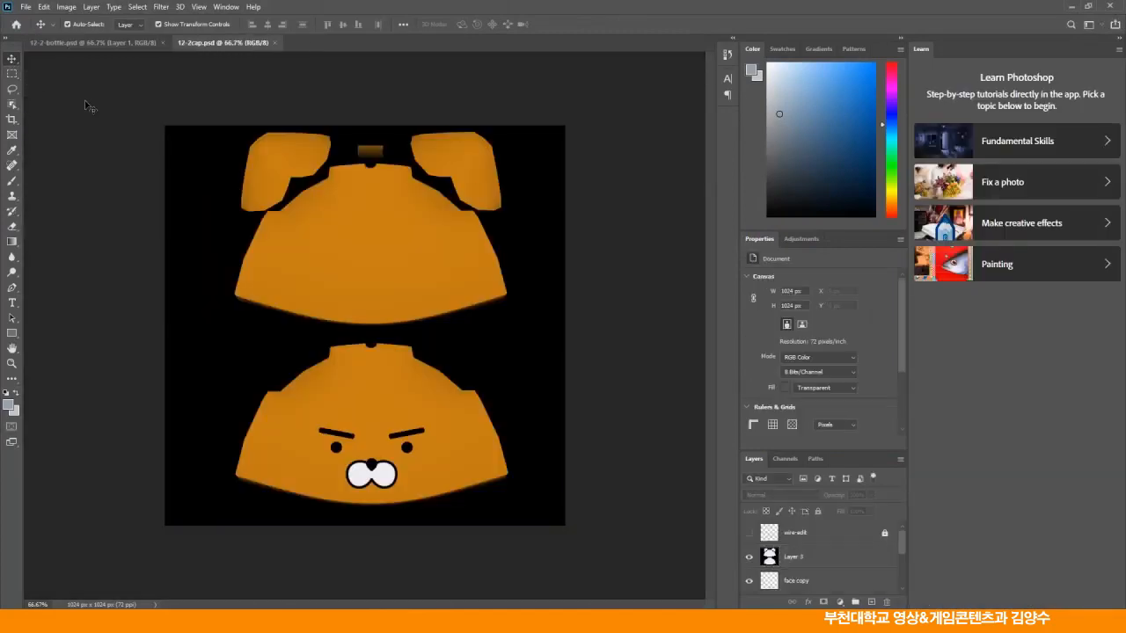
left_click(120, 43)
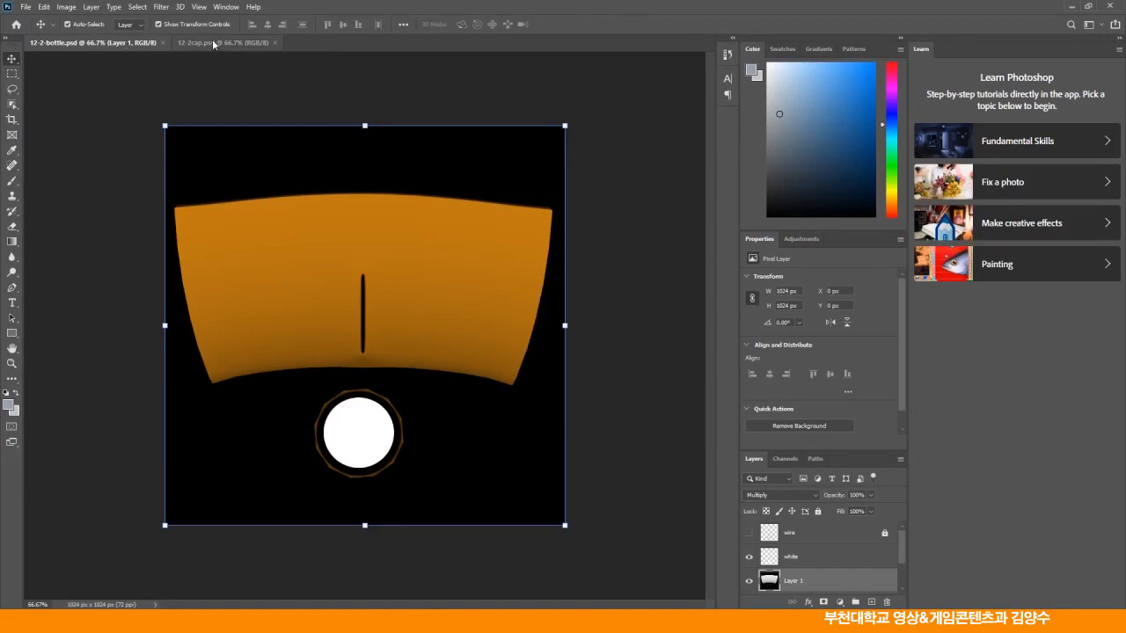
left_click(213, 43)
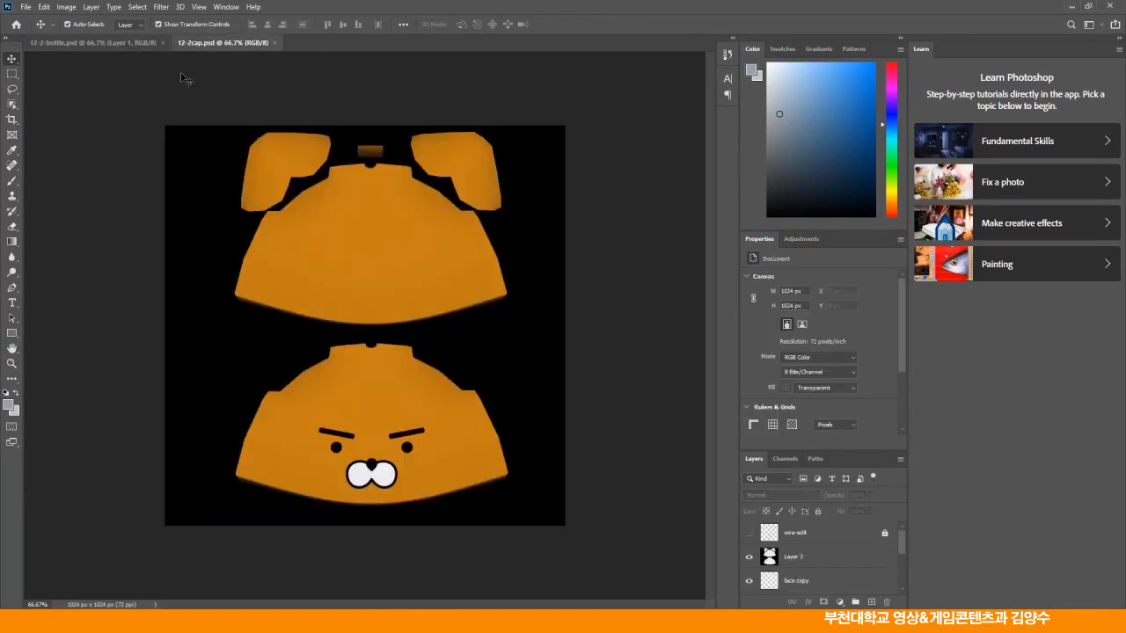
left_click(91, 43)
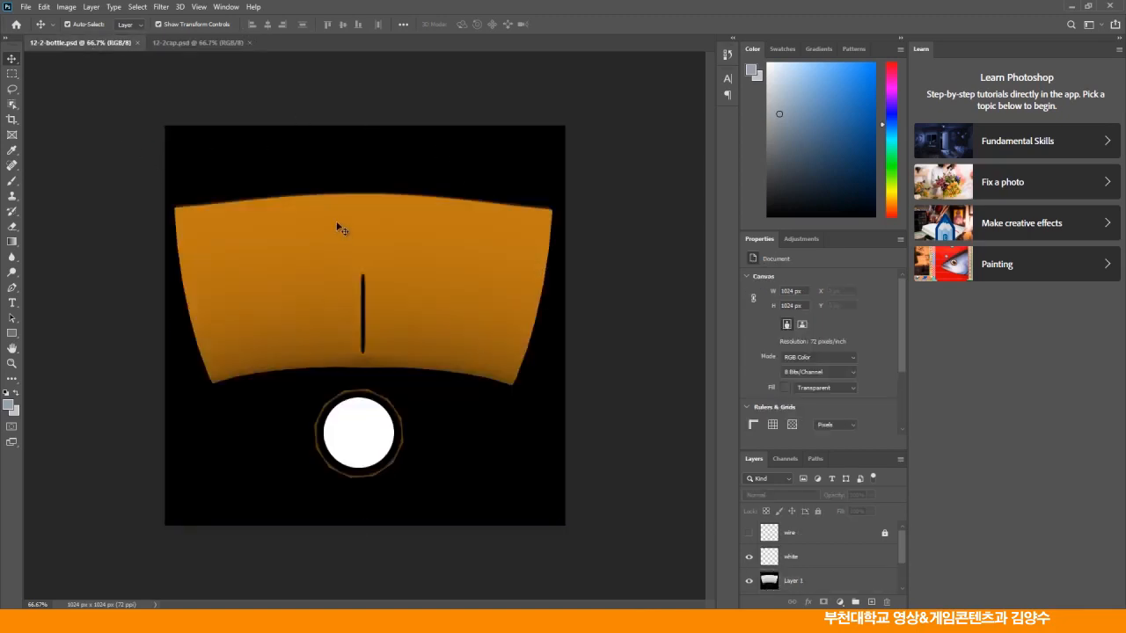
Step: Return to 12-2cap.psd and select its diffuse layer near the end of the layer stack
left_click(177, 43)
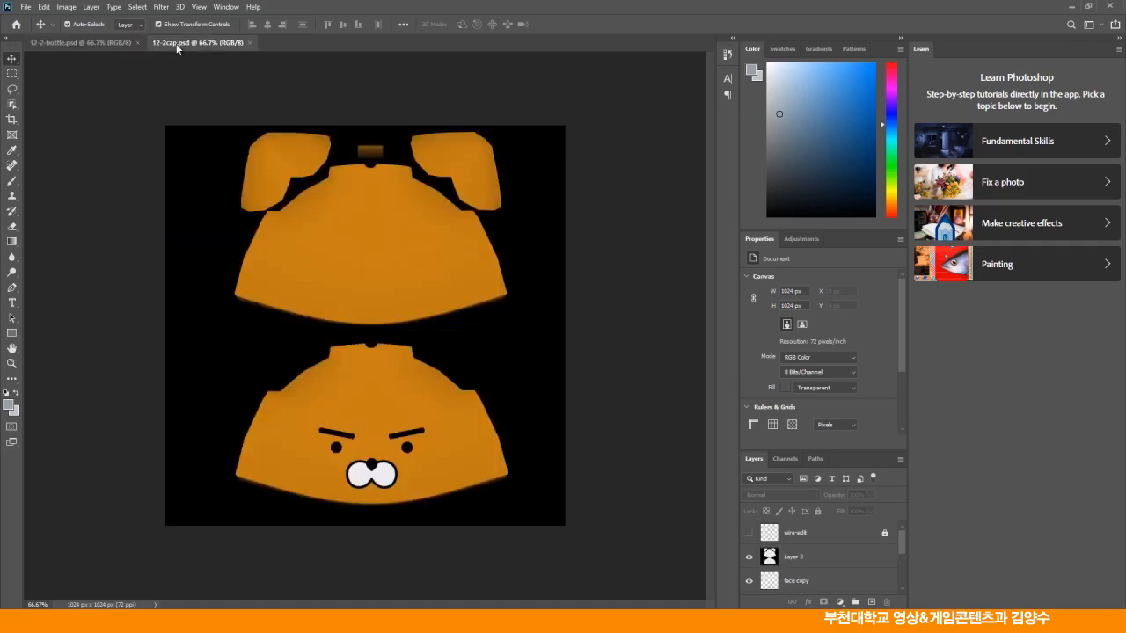
double_click(12, 349)
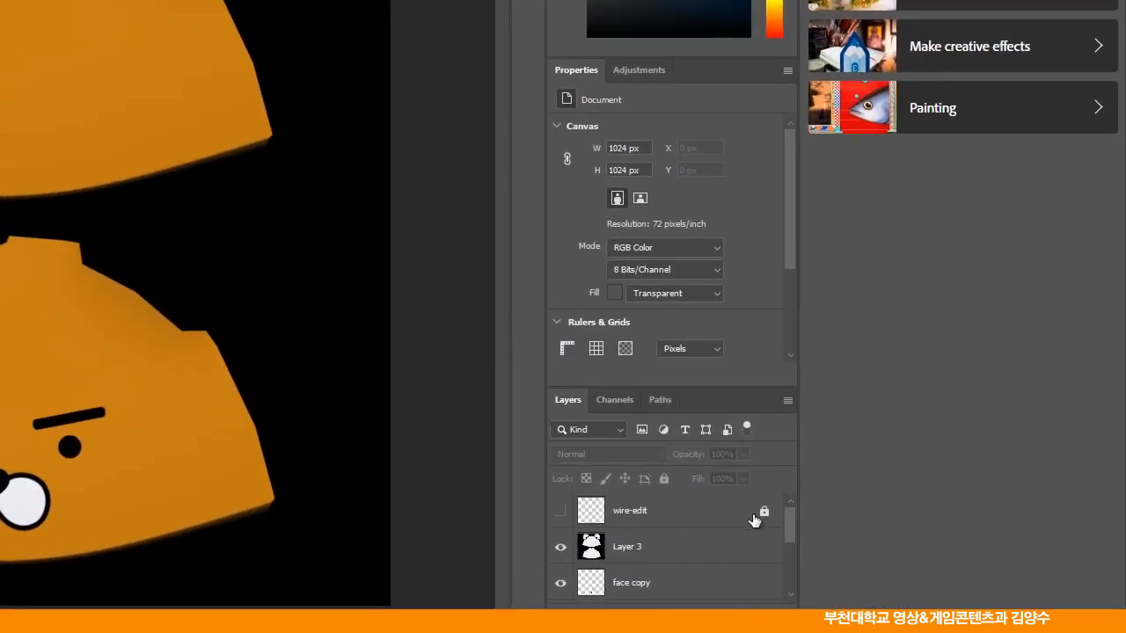
left_click_drag(789, 528, 793, 581)
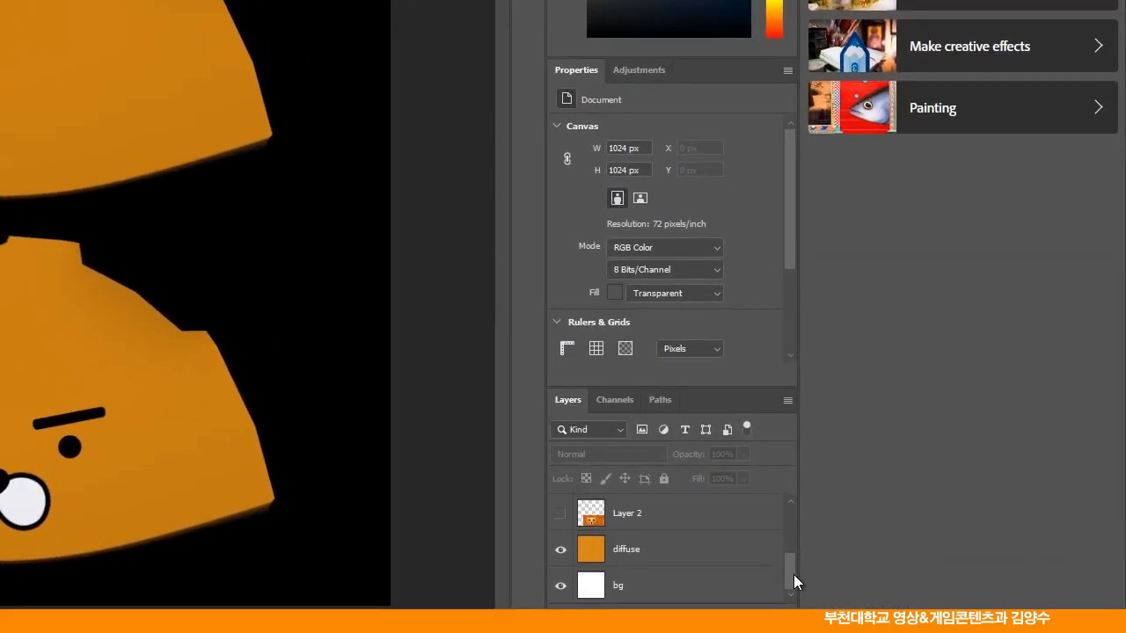
left_click(669, 554)
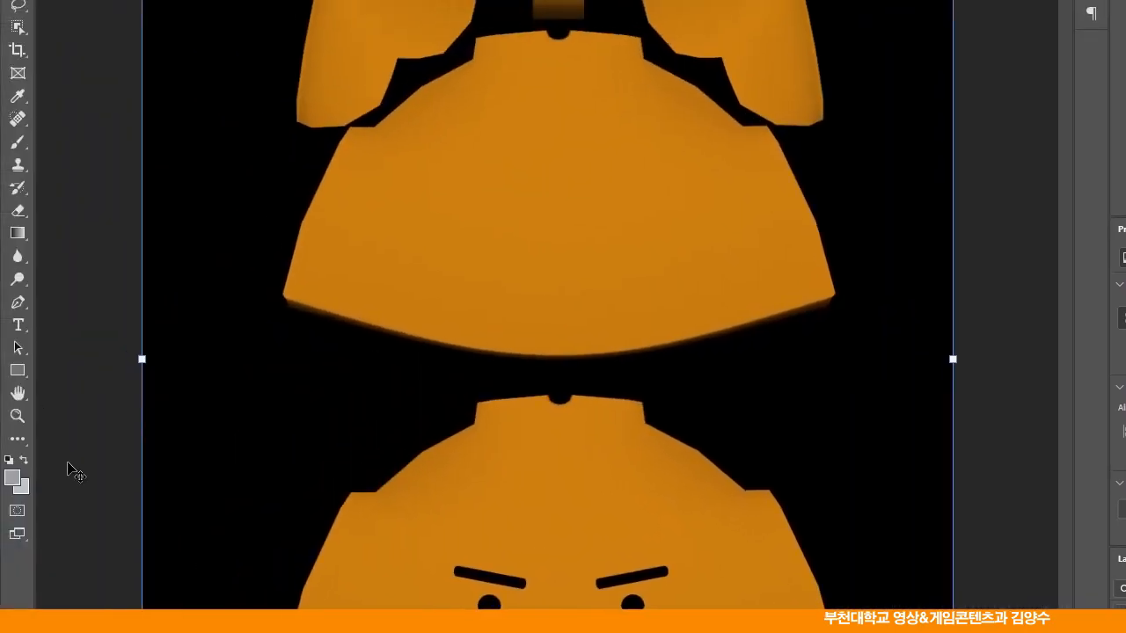
Step: Set the foreground color to a bright blue with RGB 0, 190, 255
left_click(11, 478)
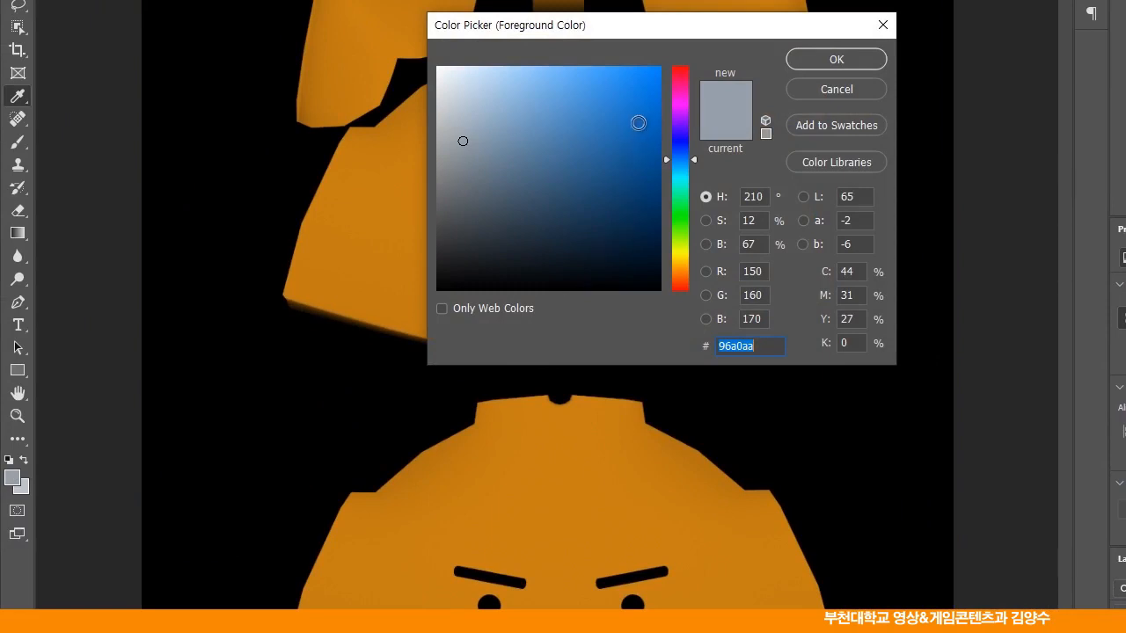
left_click(659, 67)
left_click_drag(688, 166, 693, 169)
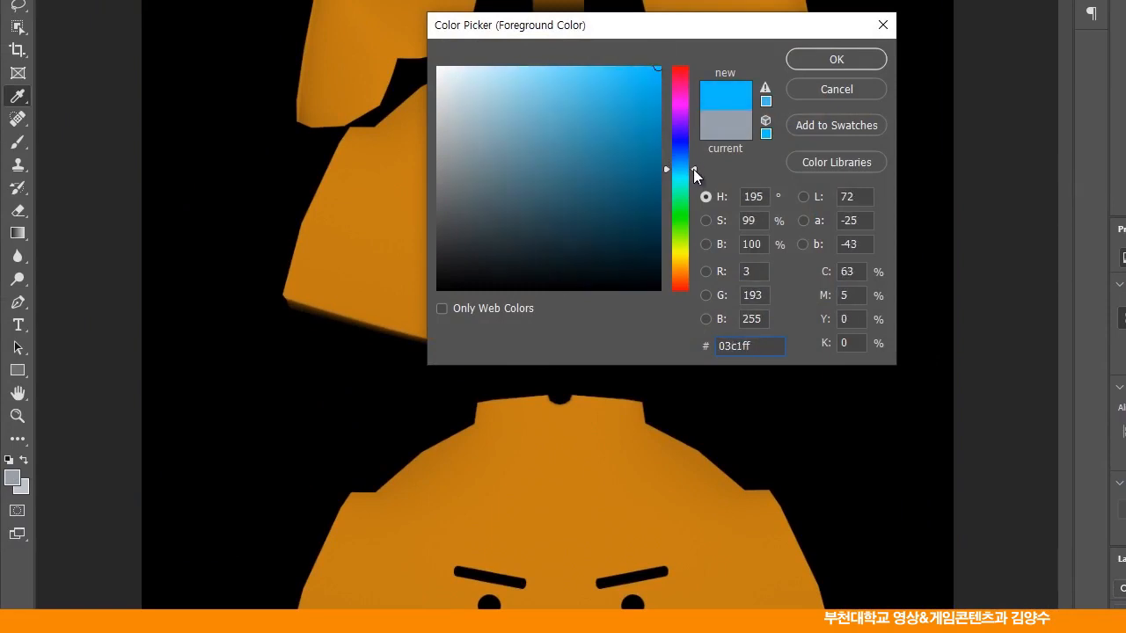
left_click(661, 69)
left_click_drag(762, 296, 736, 295)
type("190")
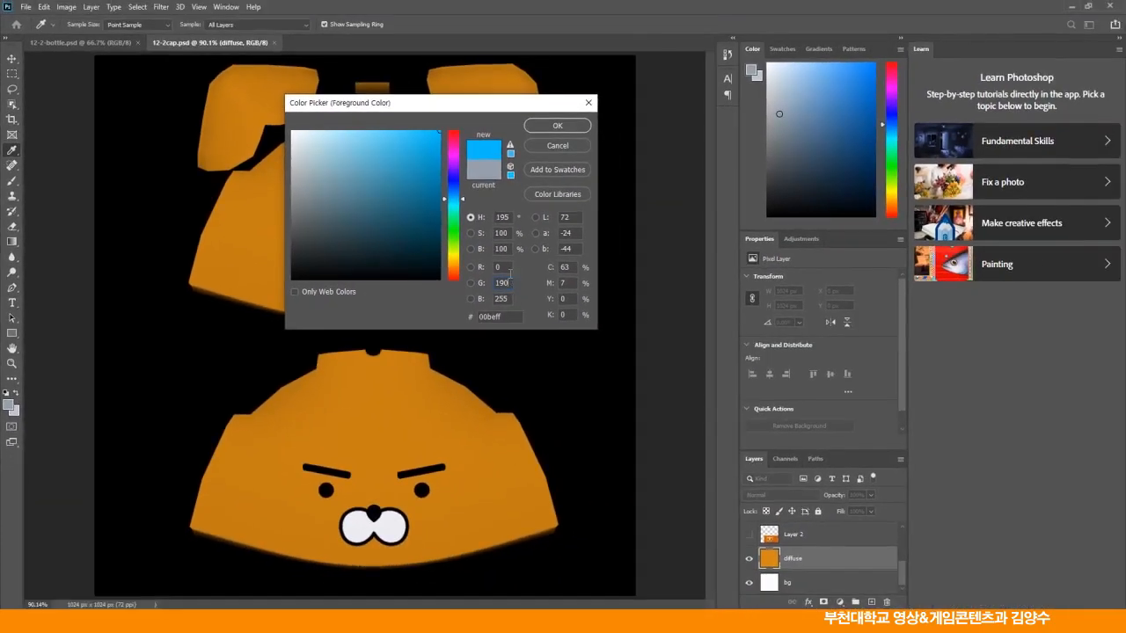
left_click(558, 127)
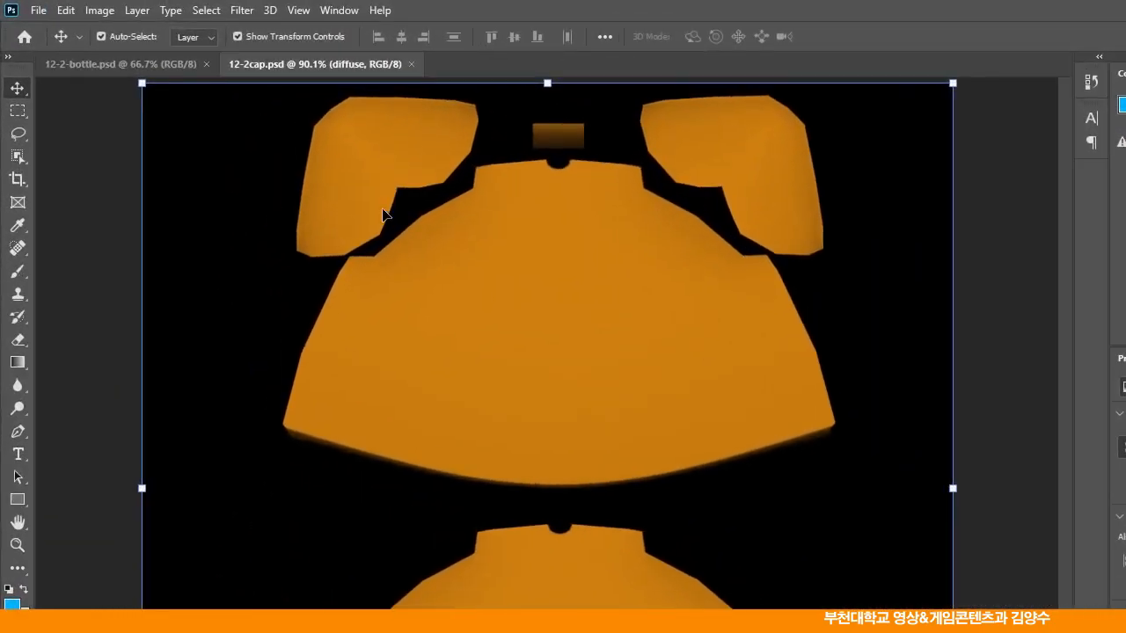
Step: Fill the diffuse layer of 12-2cap.psd with the blue foreground color and deselect the layer
left_click(59, 9)
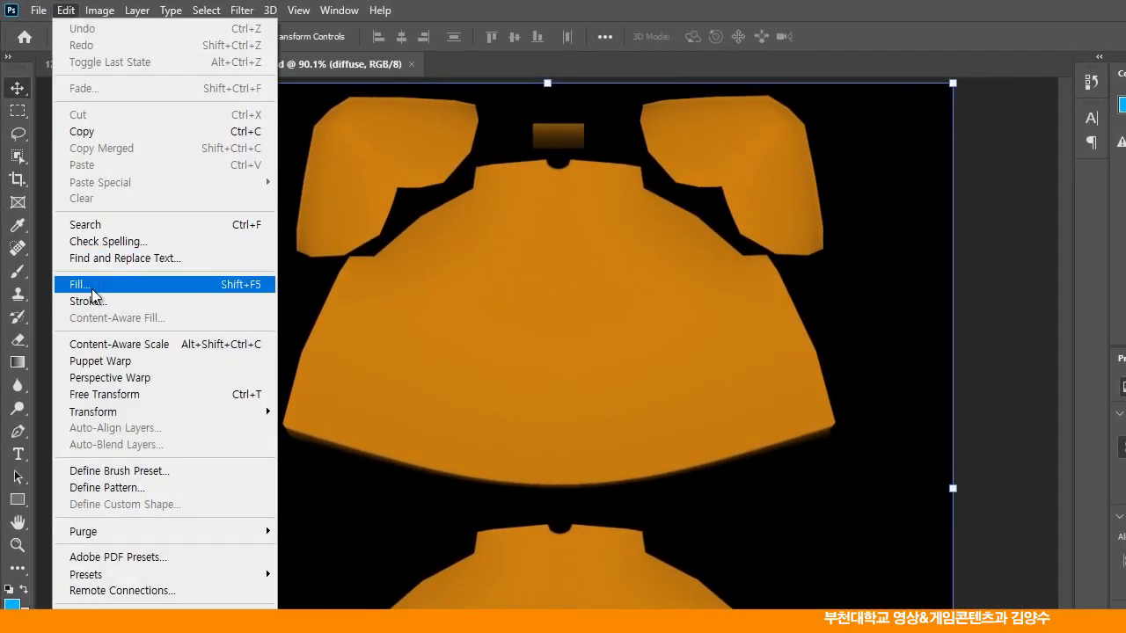
left_click(236, 286)
left_click(953, 249)
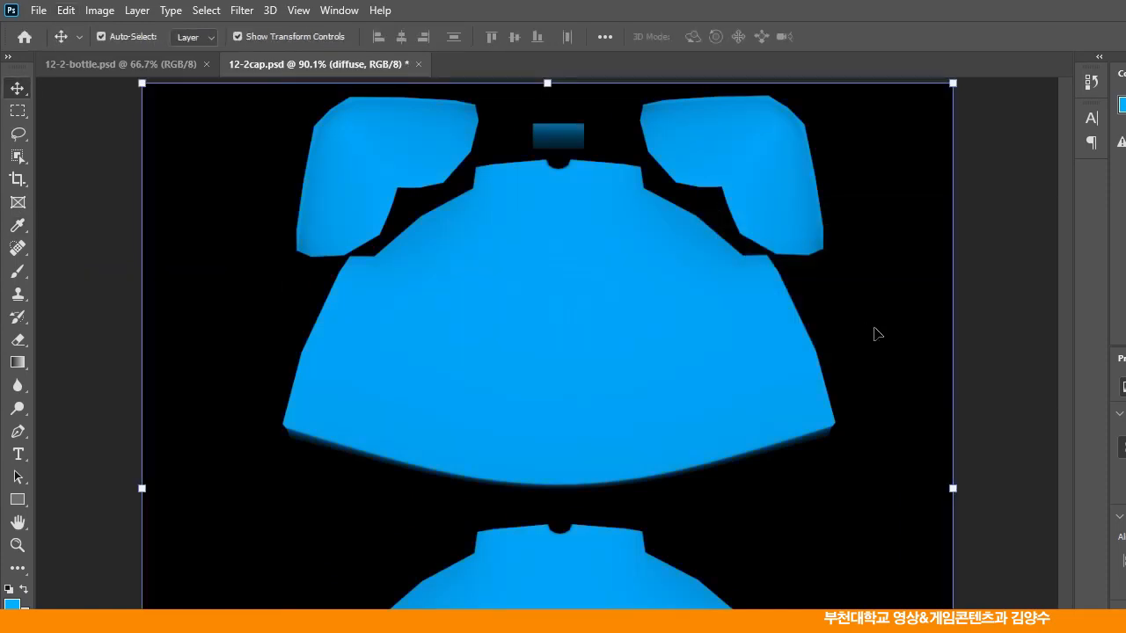
left_click(1007, 374)
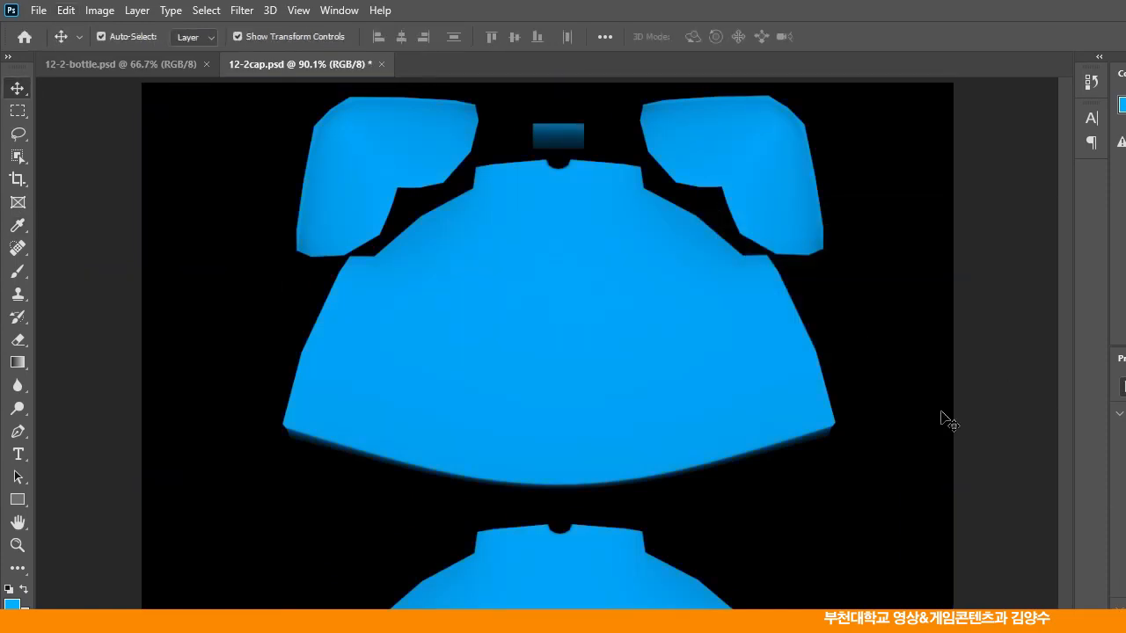
Step: Fill the diffuse layer of 12-2-bottle.psd with the same blue foreground color and fit the whole texture in view
left_click(128, 63)
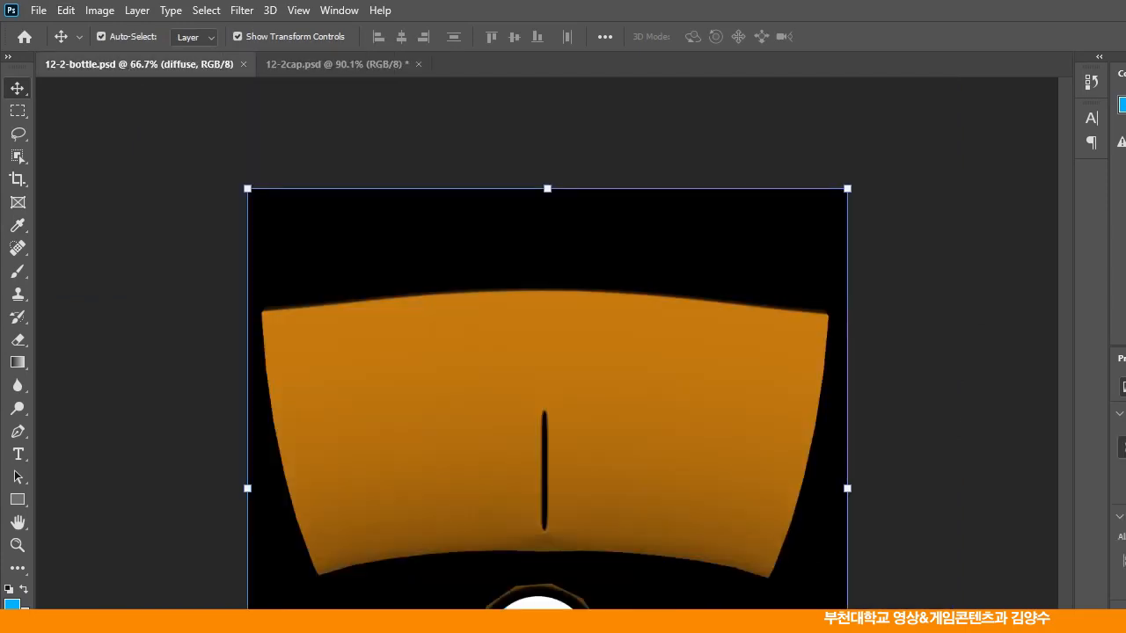
left_click(66, 9)
left_click(98, 284)
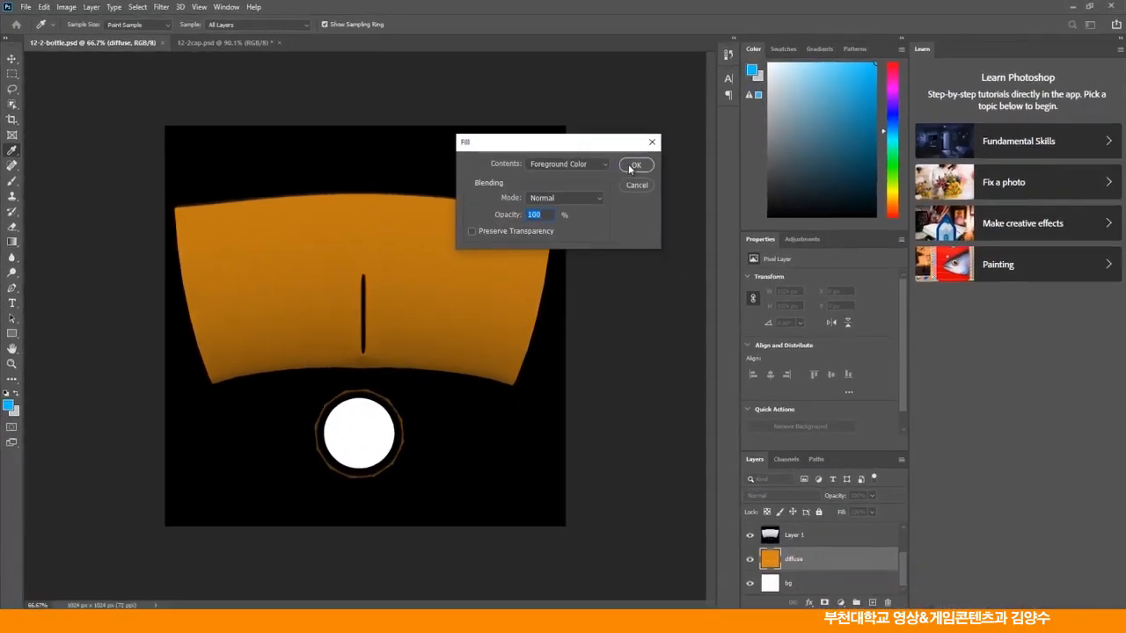
left_click(943, 256)
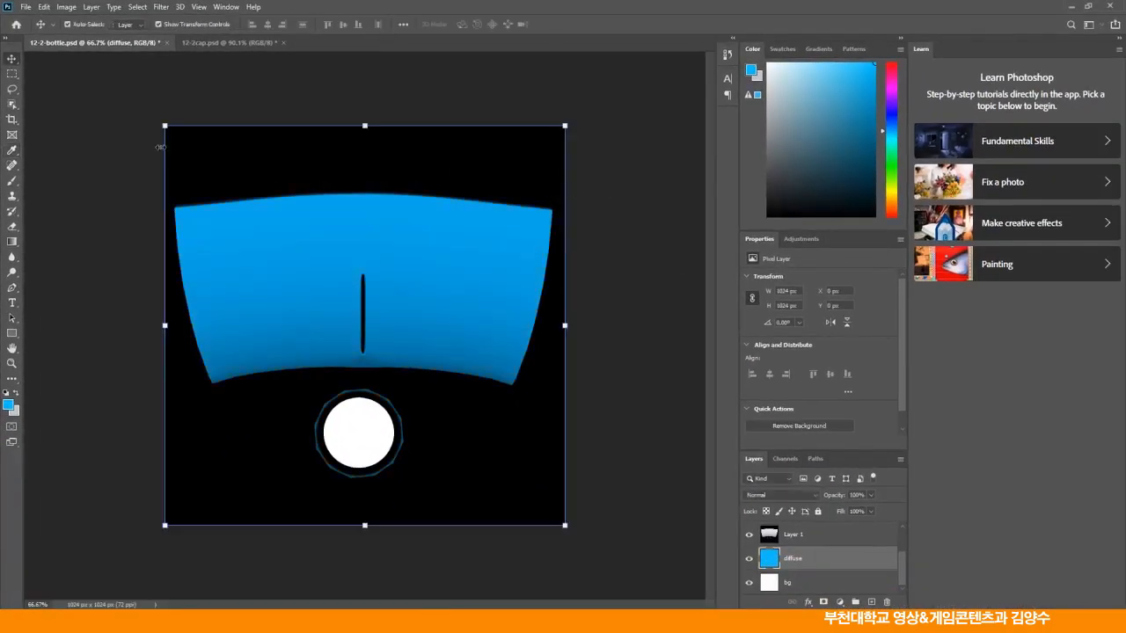
left_click(12, 73)
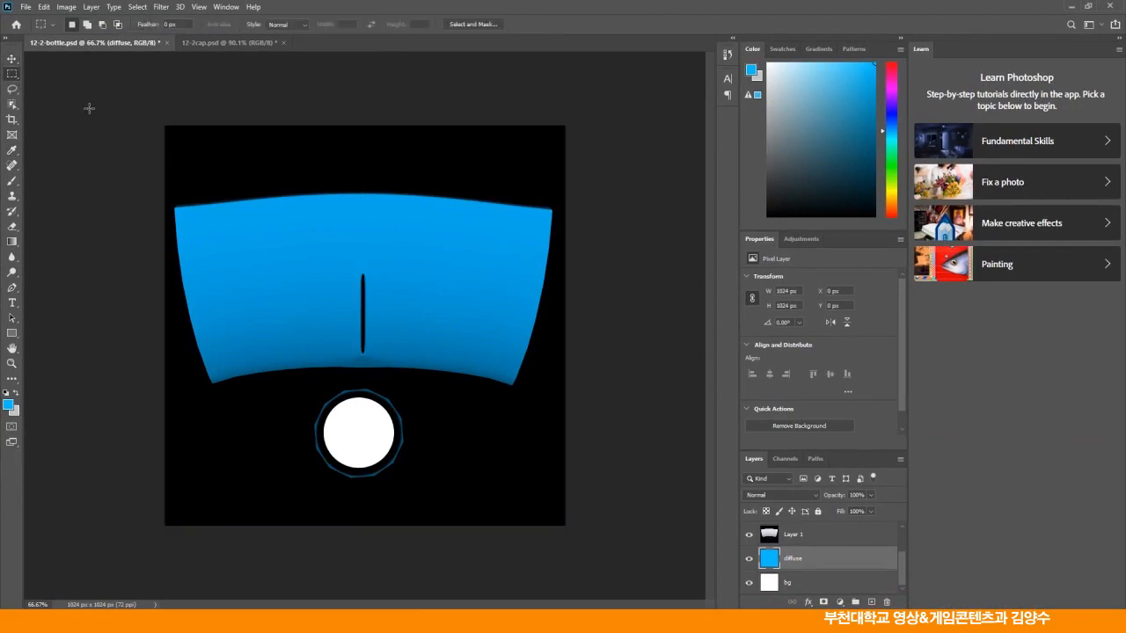
double_click(12, 348)
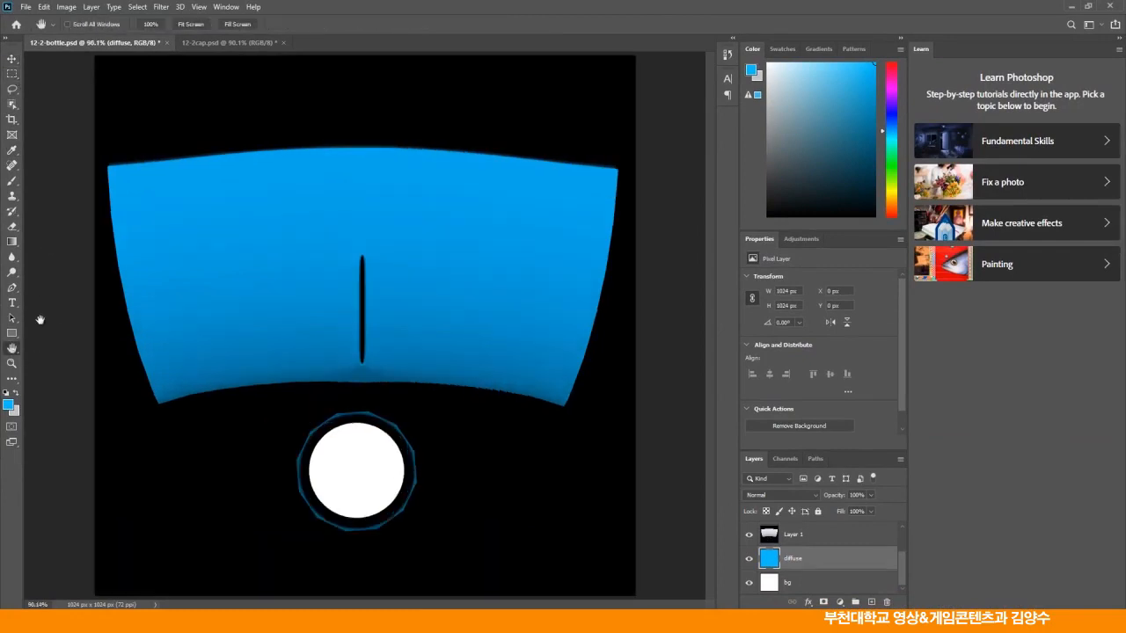
left_click(11, 58)
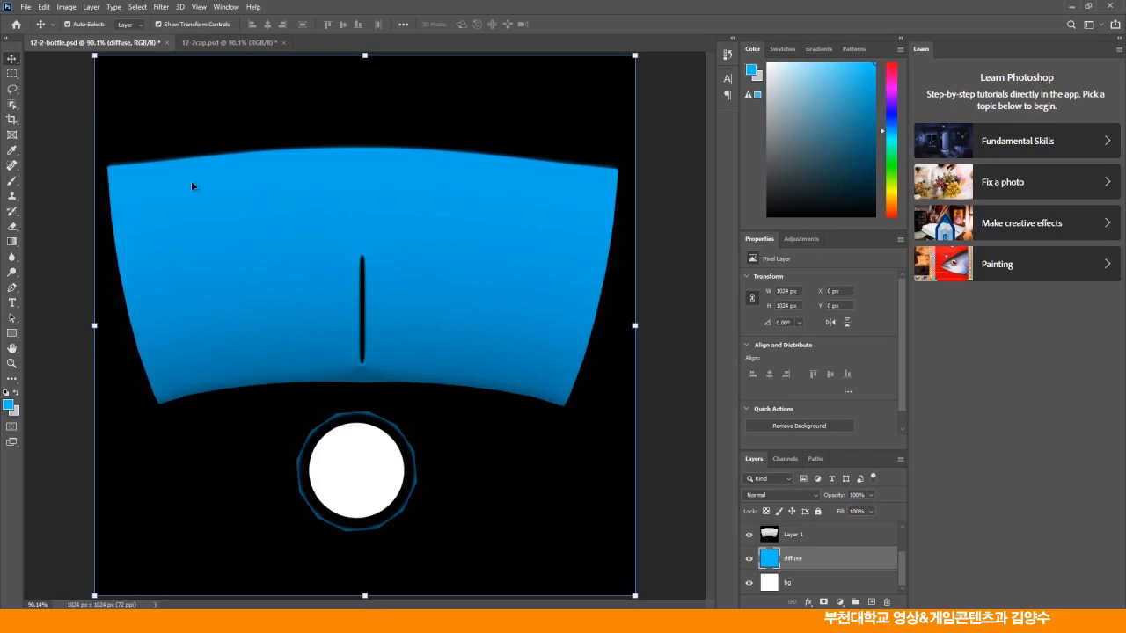
Step: Save the recolored bottle texture as a new Photoshop file named blue-bottle, keeping Maximize Compatibility on
left_click(26, 9)
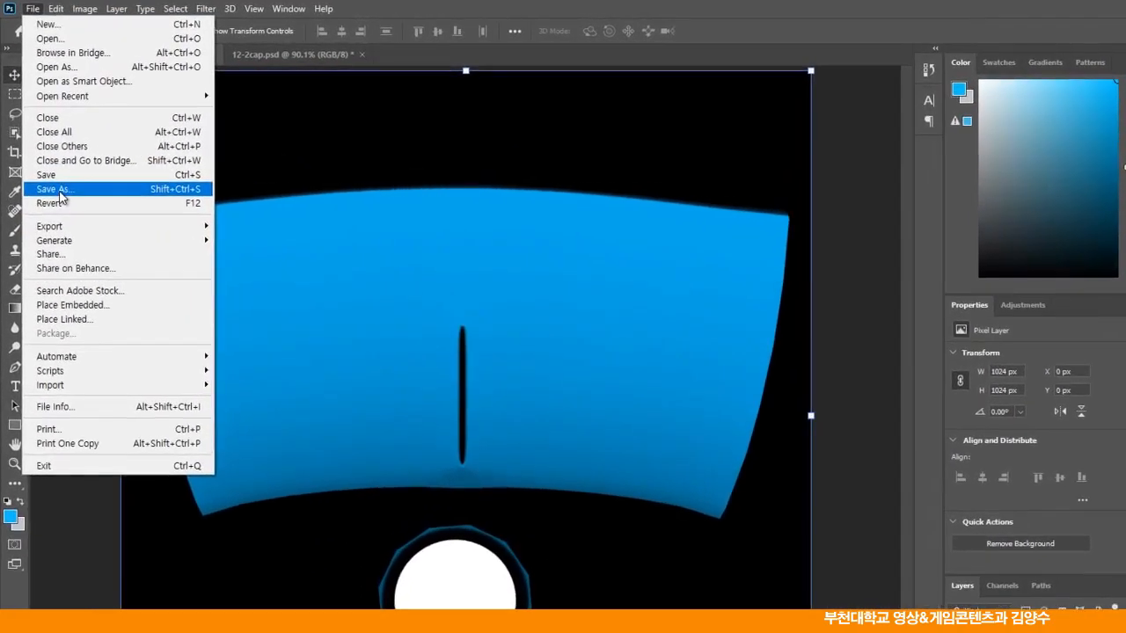
left_click(48, 148)
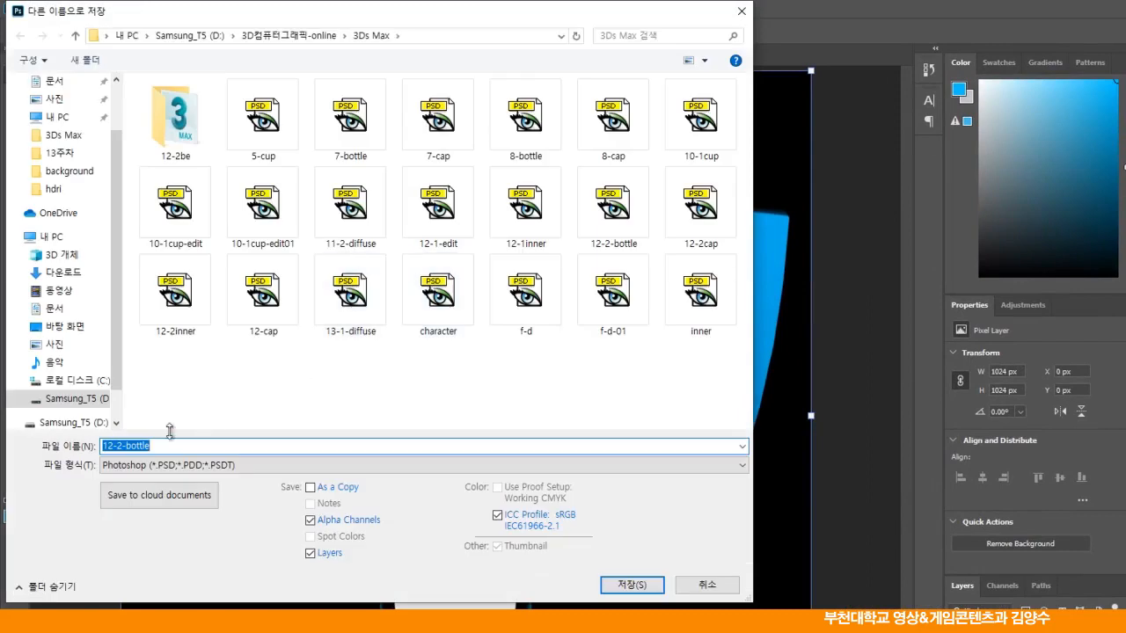
left_click_drag(122, 448, 85, 447)
type("blue")
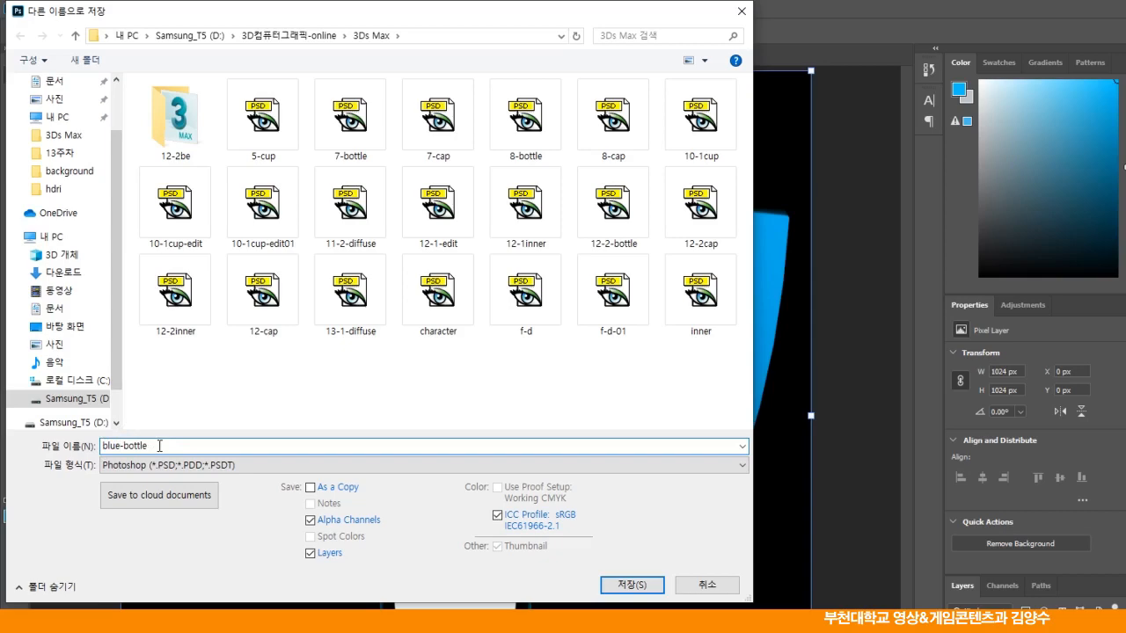
left_click(635, 588)
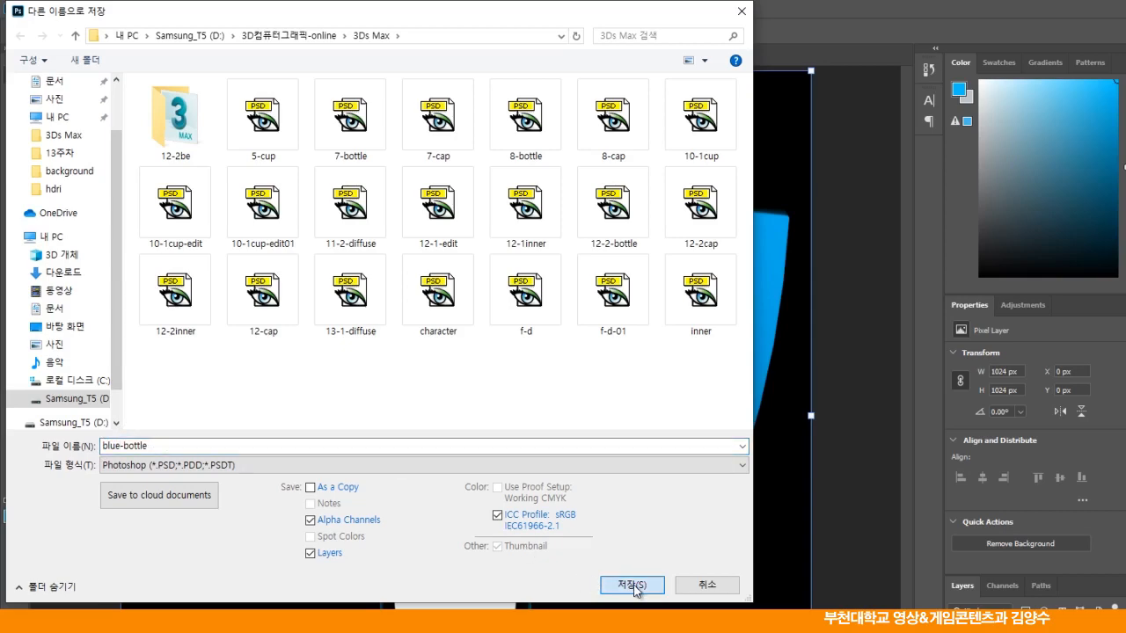
left_click(636, 588)
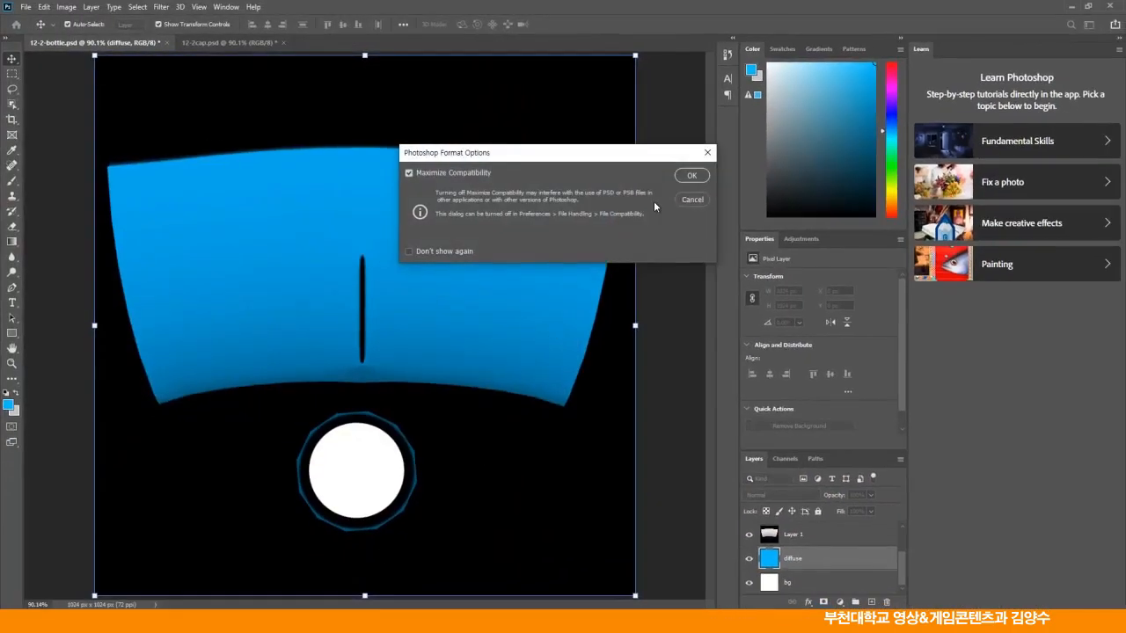
left_click(690, 176)
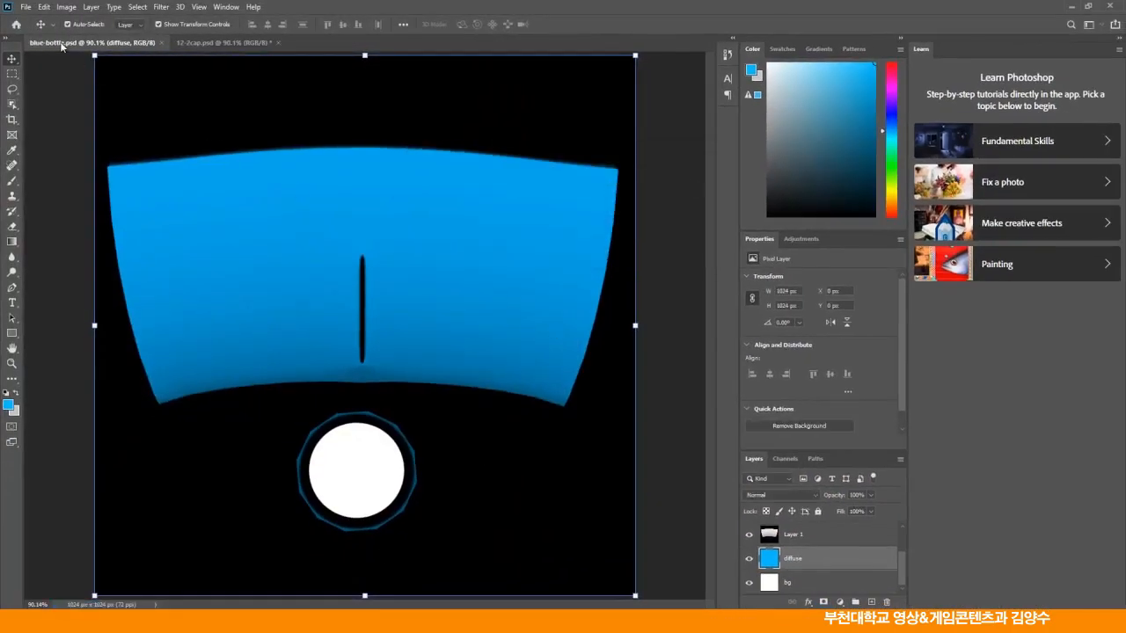
Step: Save the recolored 12-2cap.psd as a new Photoshop file named blue-cap with Maximize Compatibility on
left_click(224, 42)
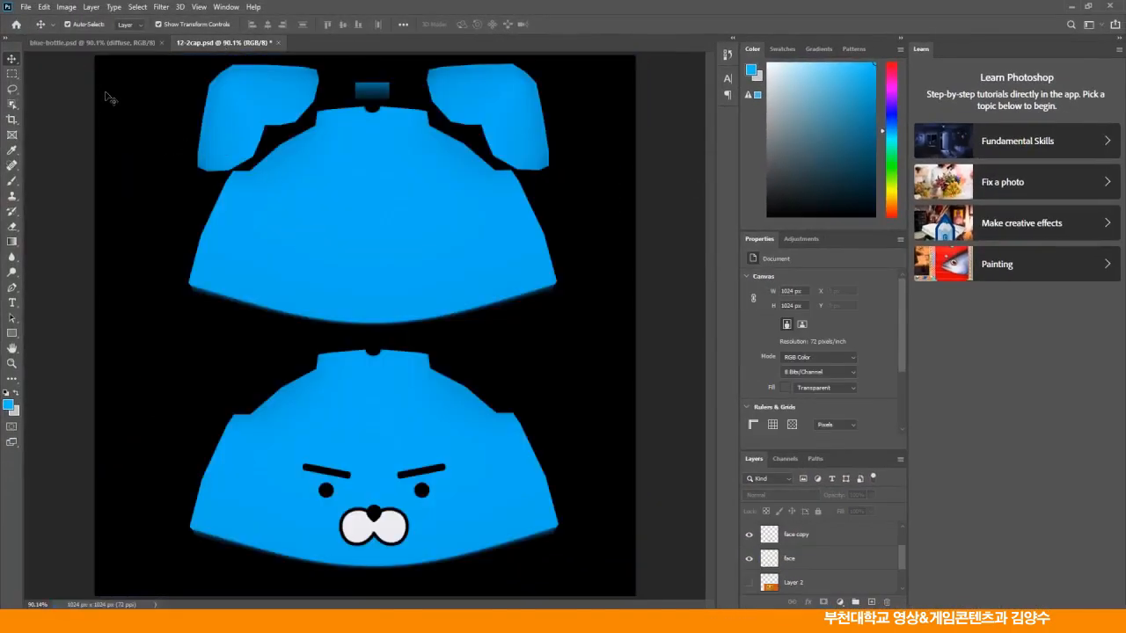
left_click(25, 6)
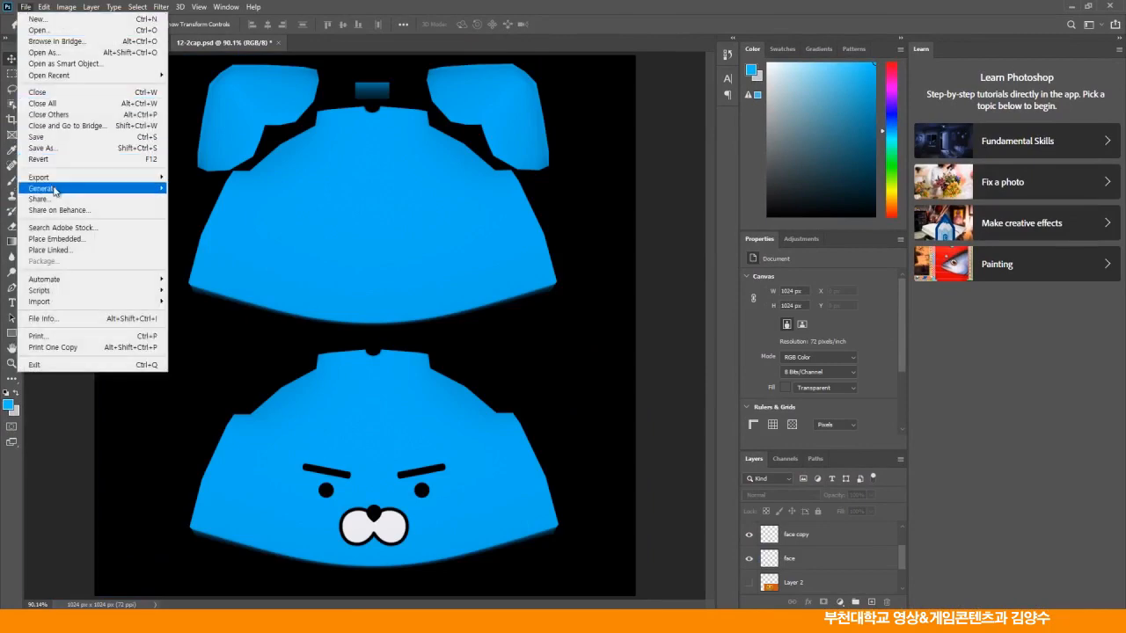
left_click(41, 147)
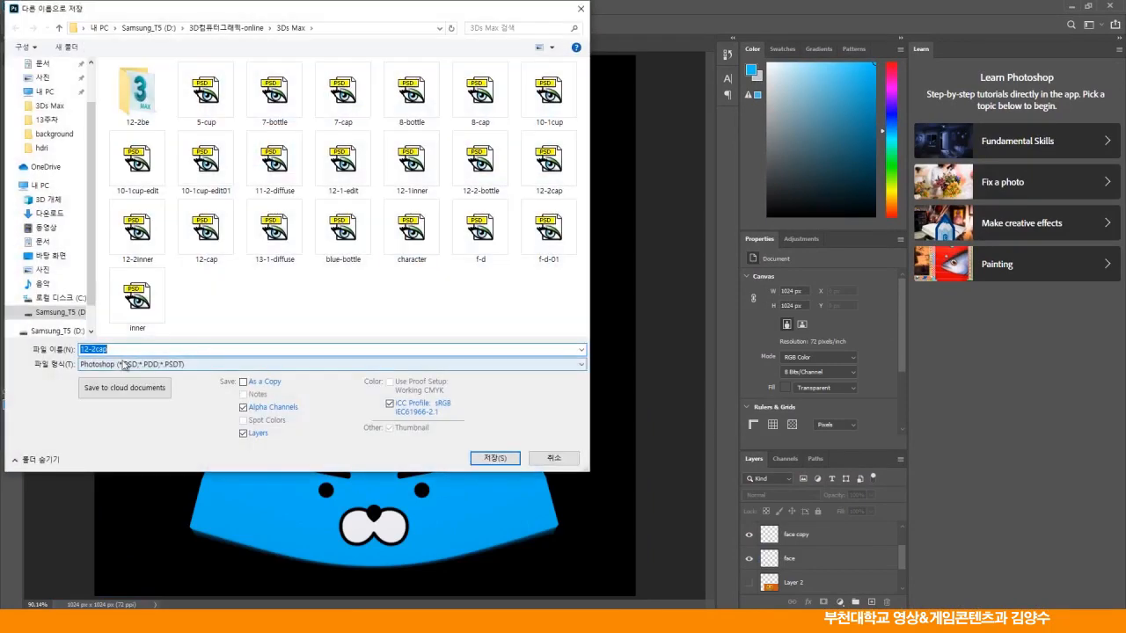
type("blue")
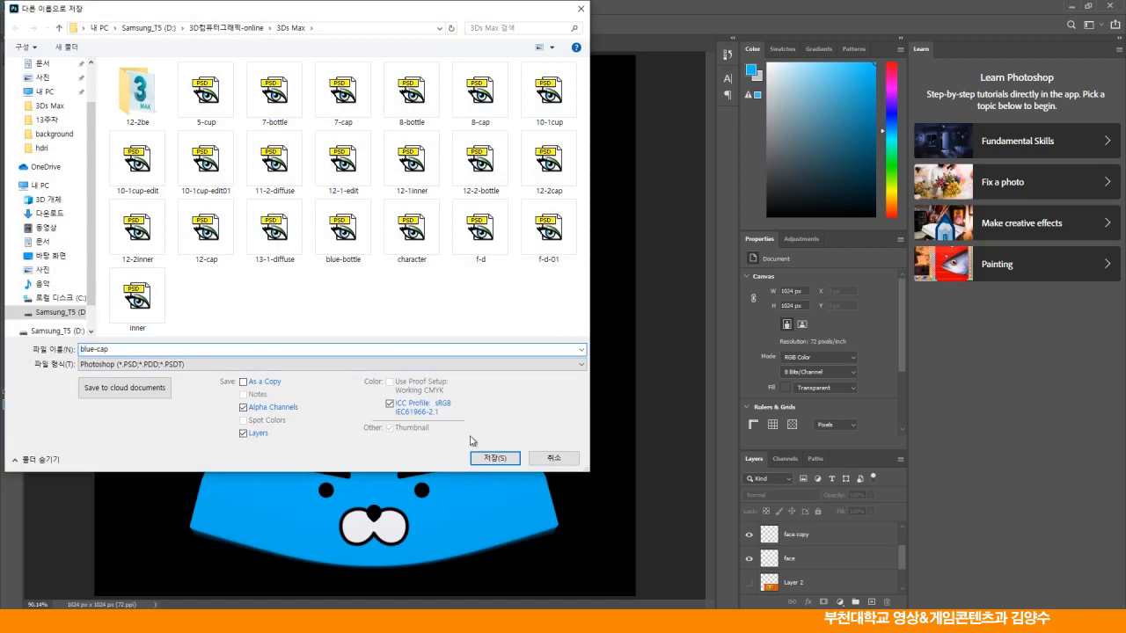
left_click(494, 459)
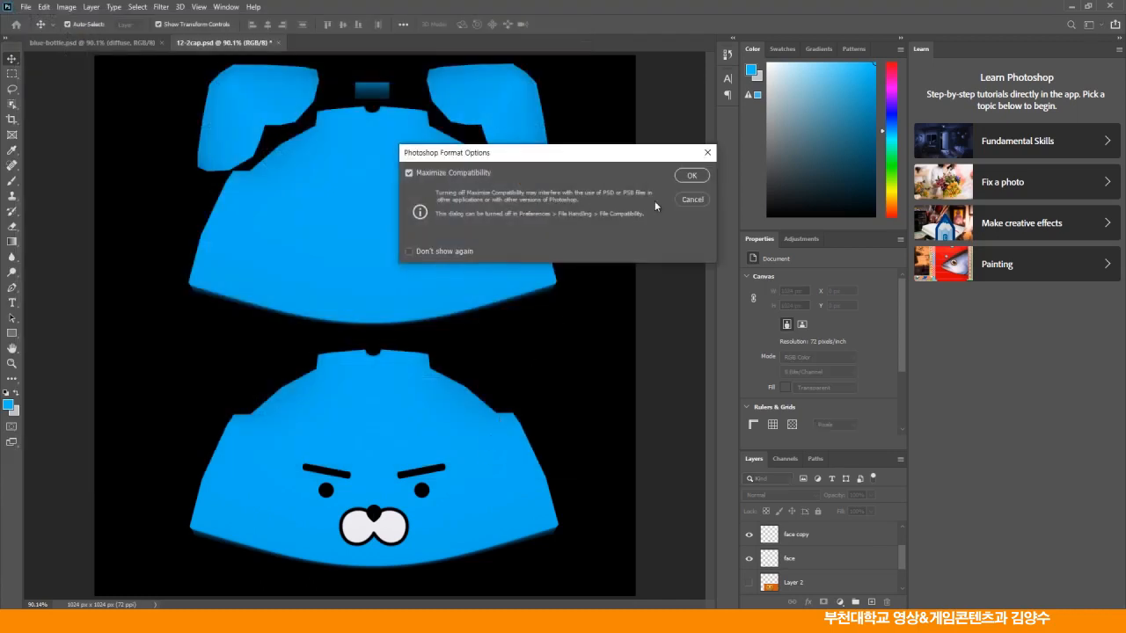
left_click(692, 177)
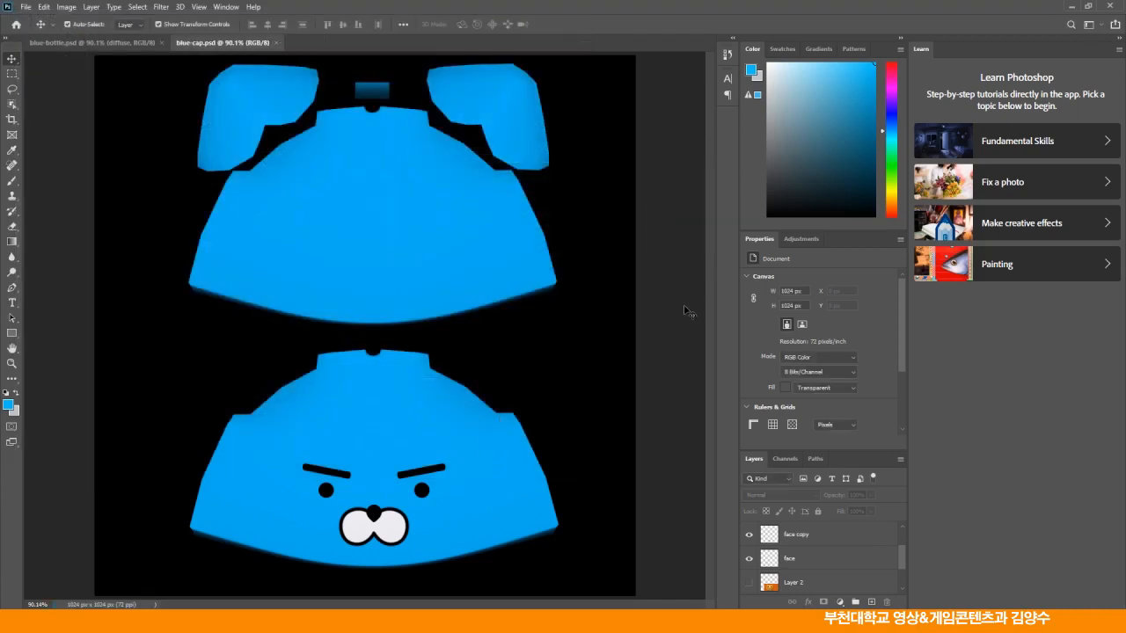
Step: Select the diffuse layer of blue-cap.psd and set the foreground color to purple with RGB 190, 5, 250
scroll(900, 545, "down", 2)
left_click(818, 561)
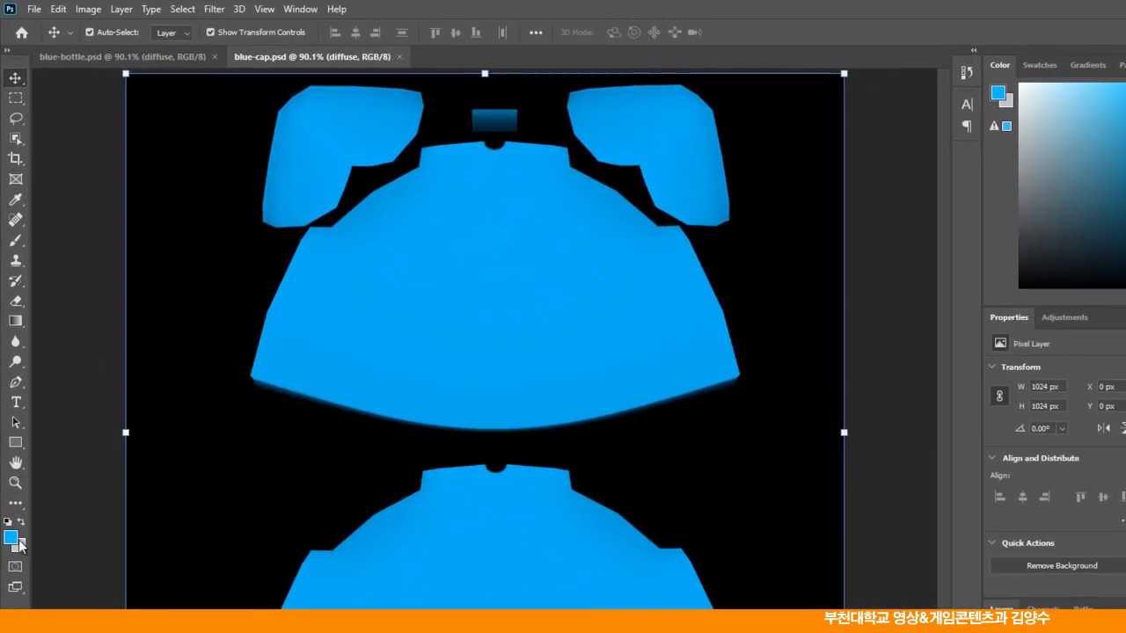
left_click(9, 404)
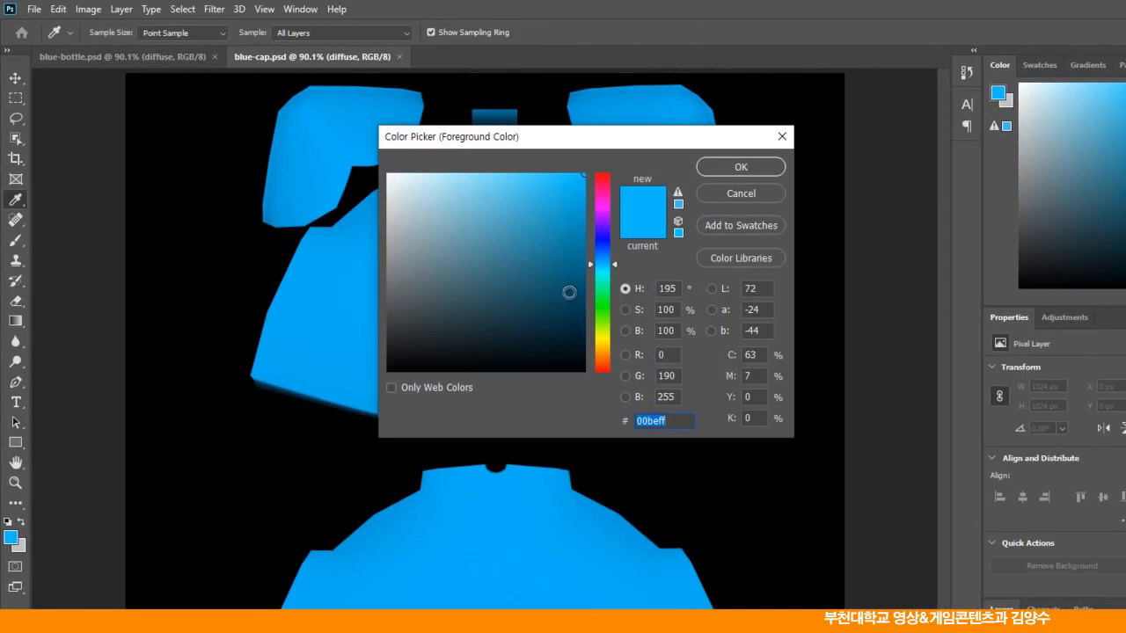
left_click_drag(615, 264, 610, 214)
left_click(576, 175)
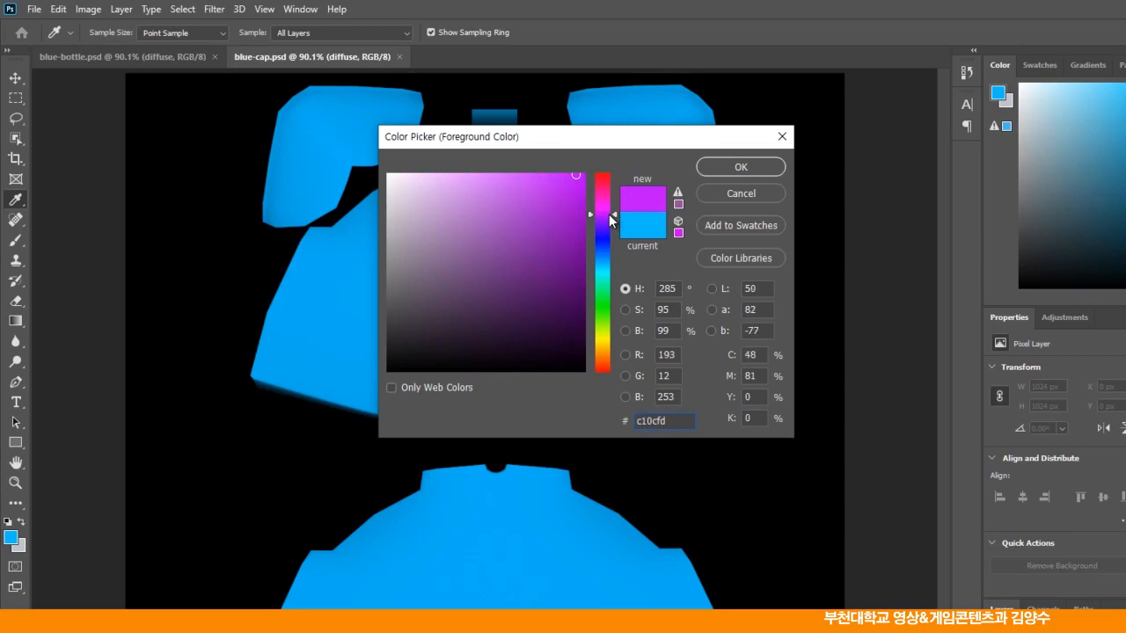
left_click_drag(578, 178, 585, 175)
left_click(674, 354)
type("190")
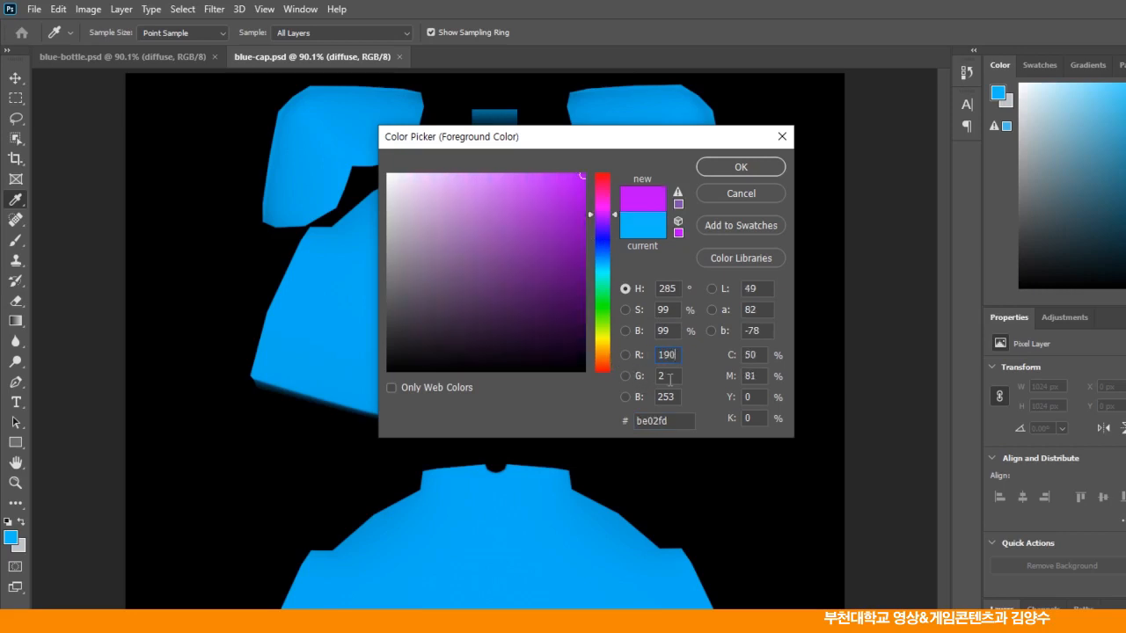
type("5")
key("Tab")
type("250")
left_click(747, 170)
key("v")
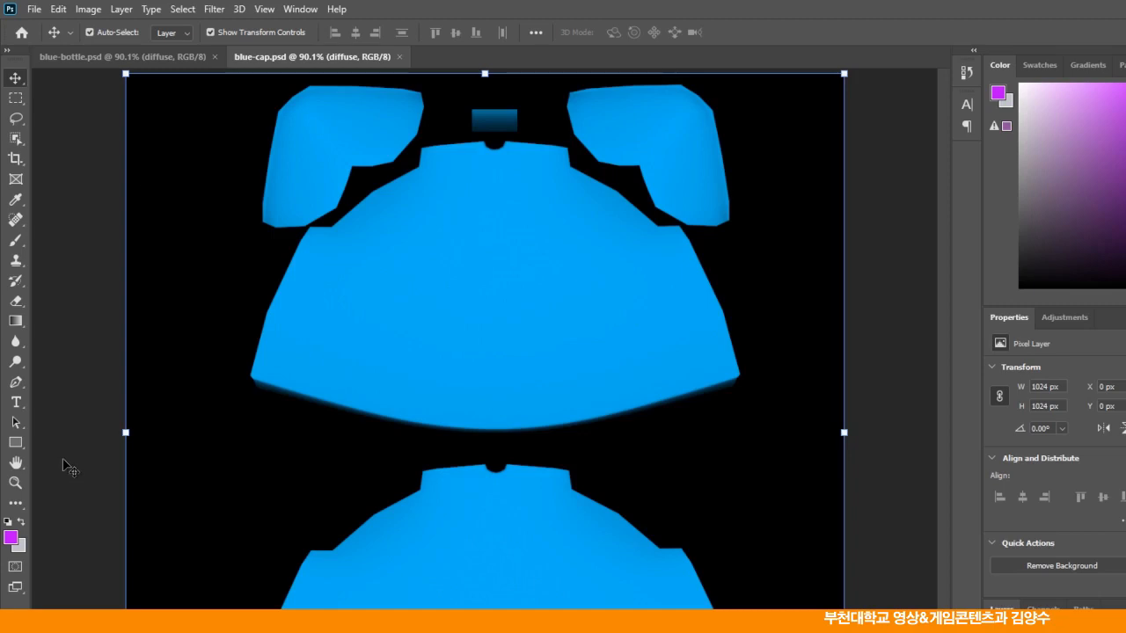
Step: Fill the diffuse layer of the cap texture with the purple foreground color at 100% opacity in Normal mode
left_click(58, 9)
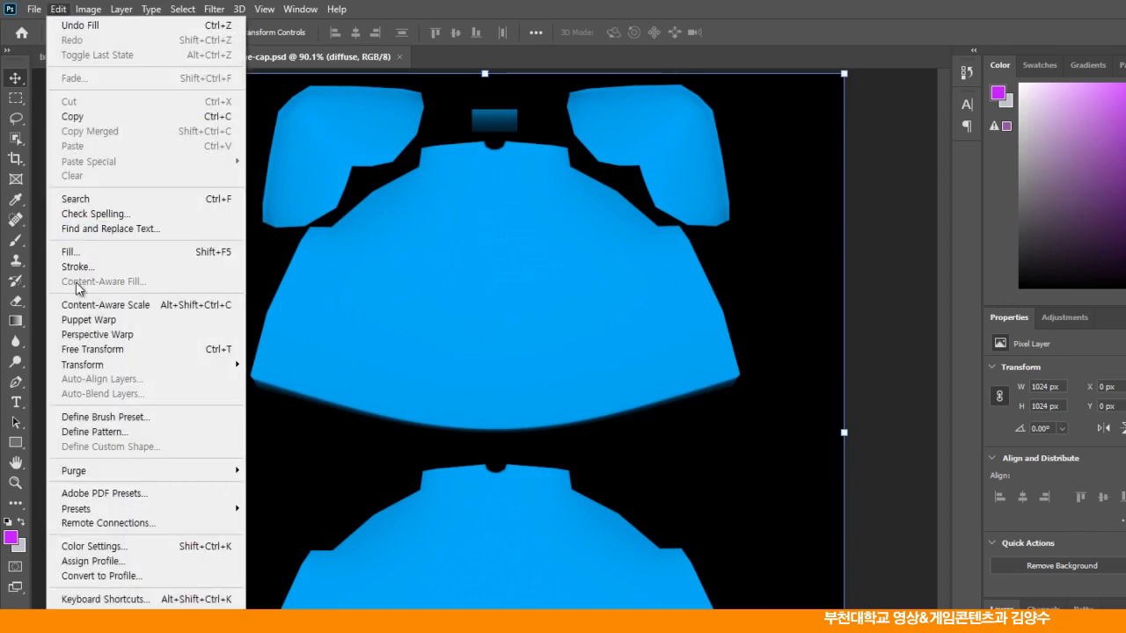
left_click(78, 253)
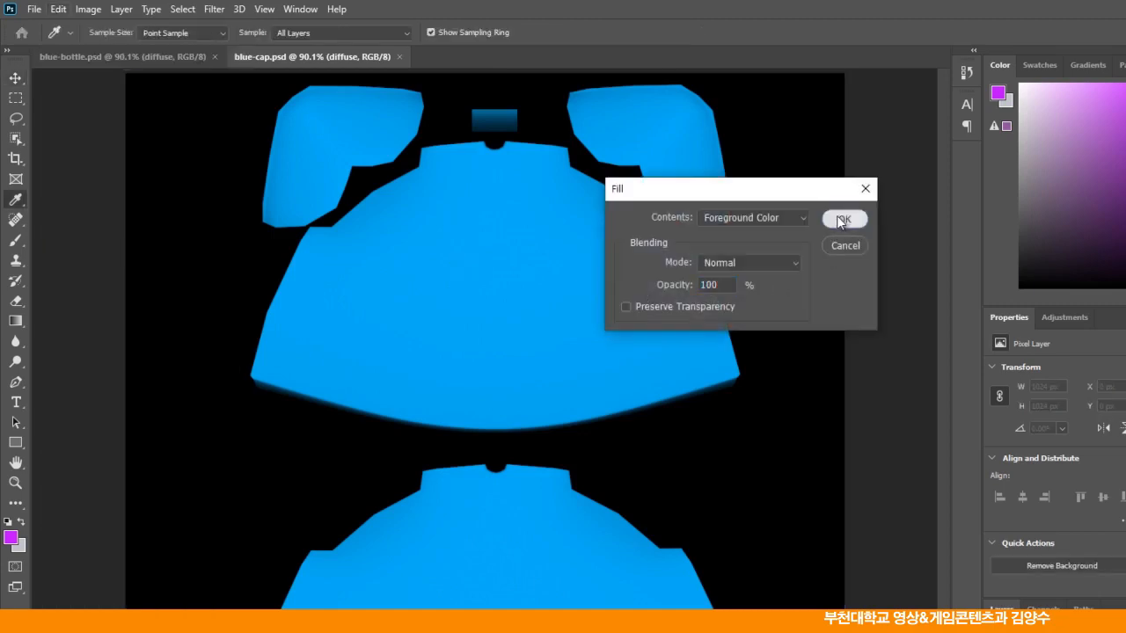
left_click(840, 218)
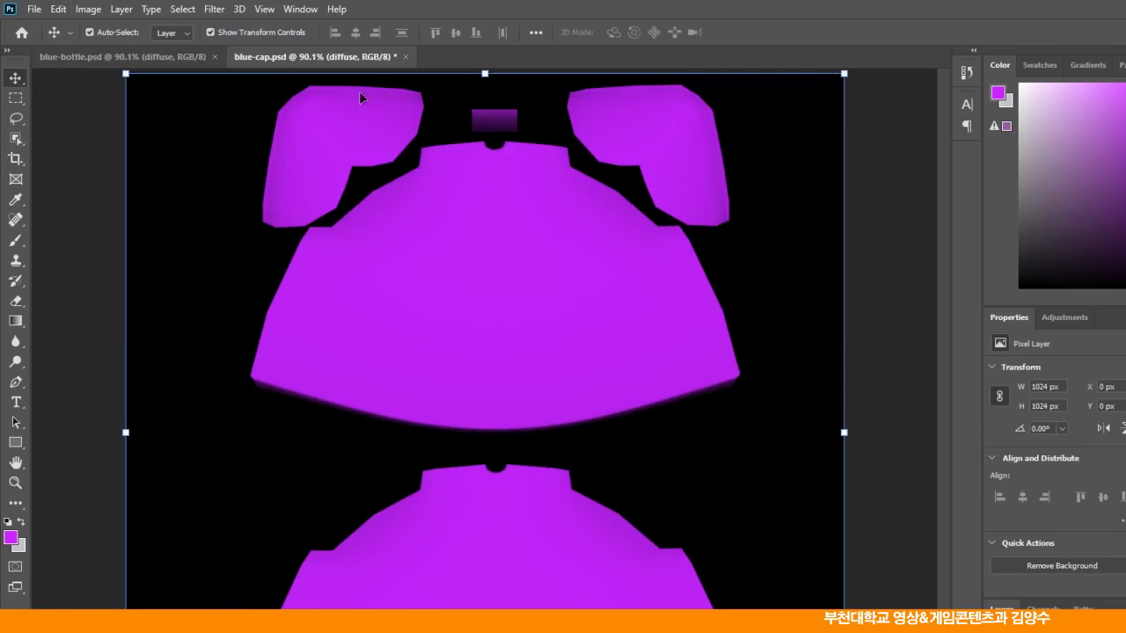
Step: Fill the diffuse layer of blue-bottle.psd with the purple foreground color
left_click(79, 57)
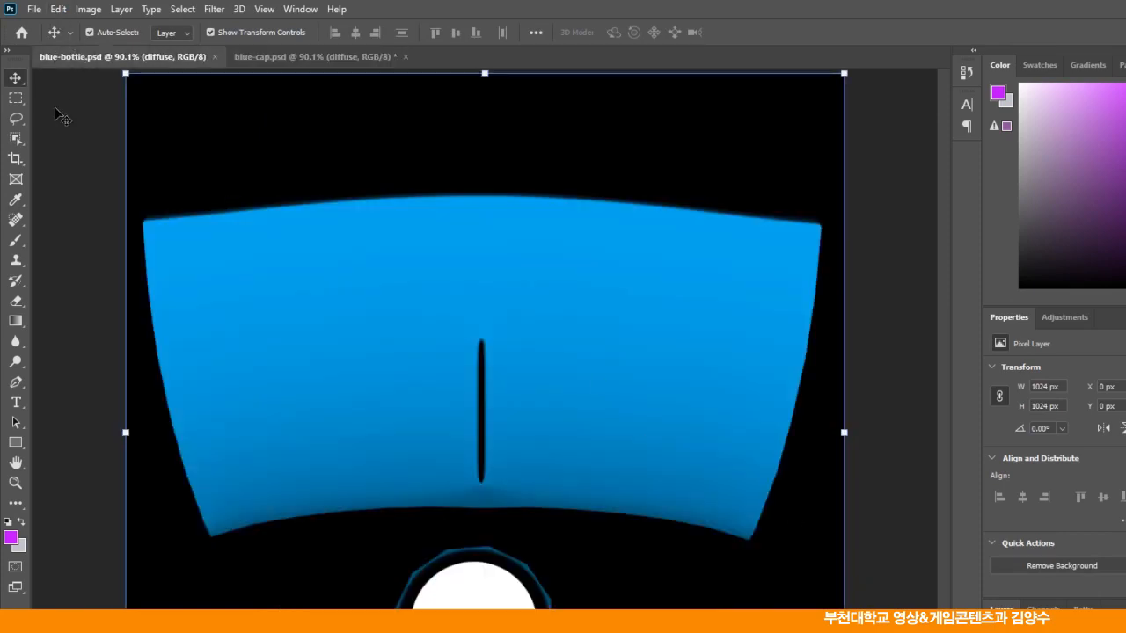
left_click(60, 8)
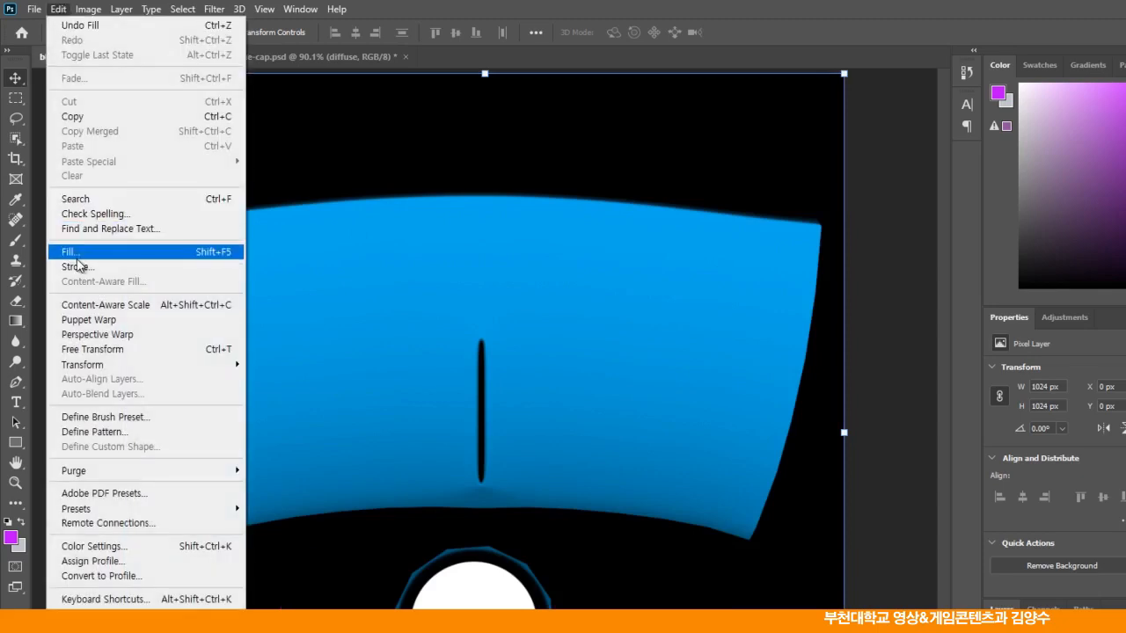
left_click(72, 252)
left_click(842, 221)
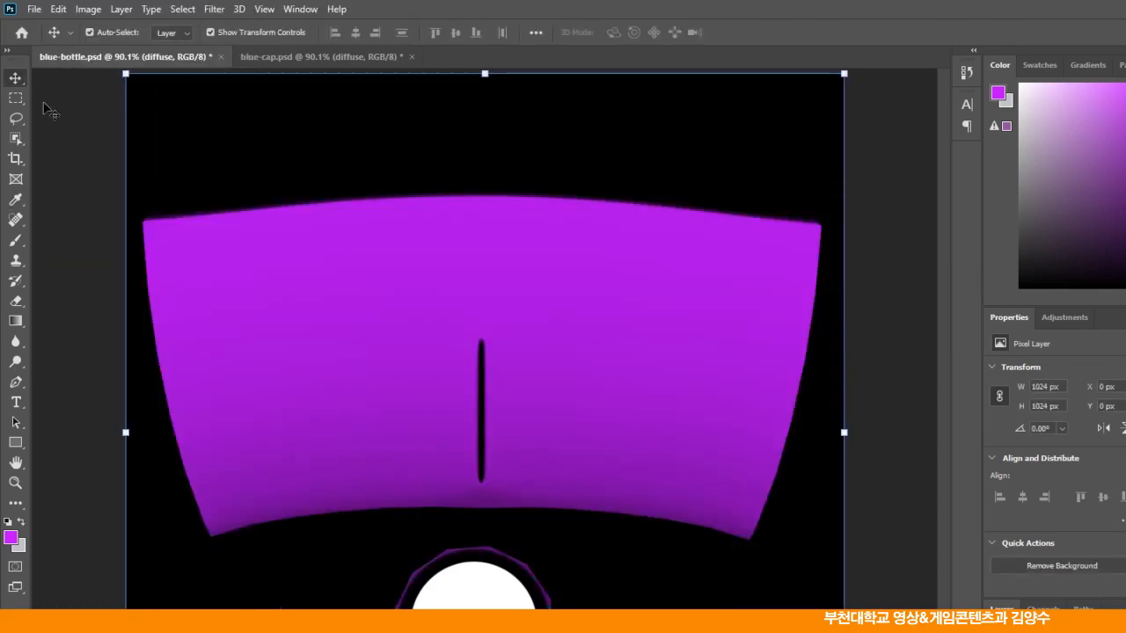
key("m")
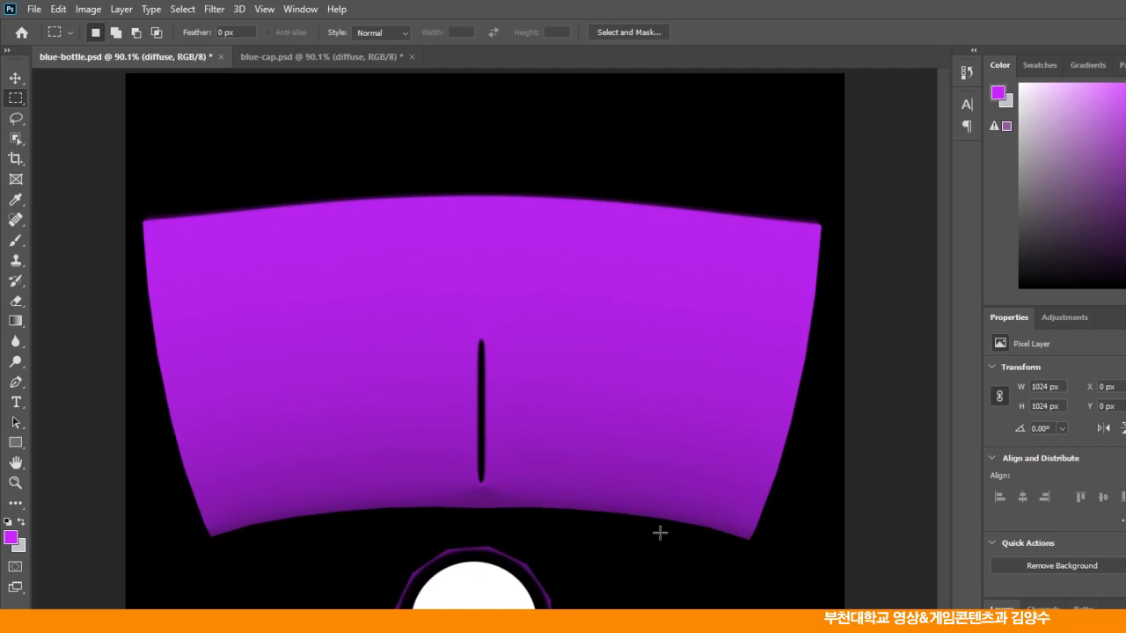
Step: Save the purple bottle texture as a new Photoshop file named violet-bottle, keeping Maximize Compatibility on
left_click(40, 10)
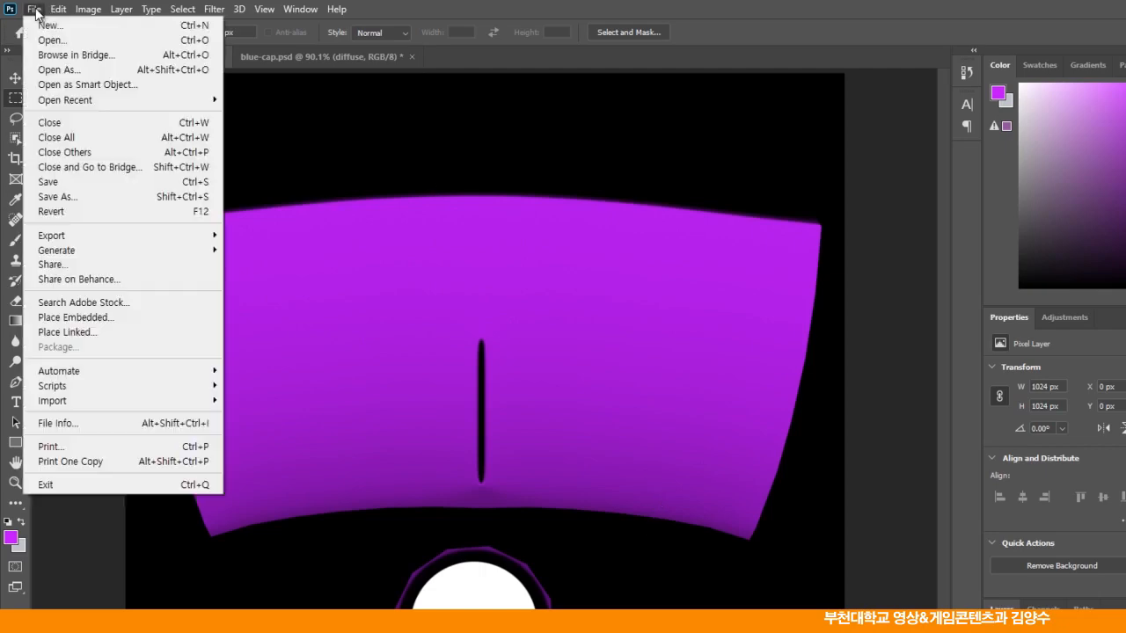
left_click(69, 197)
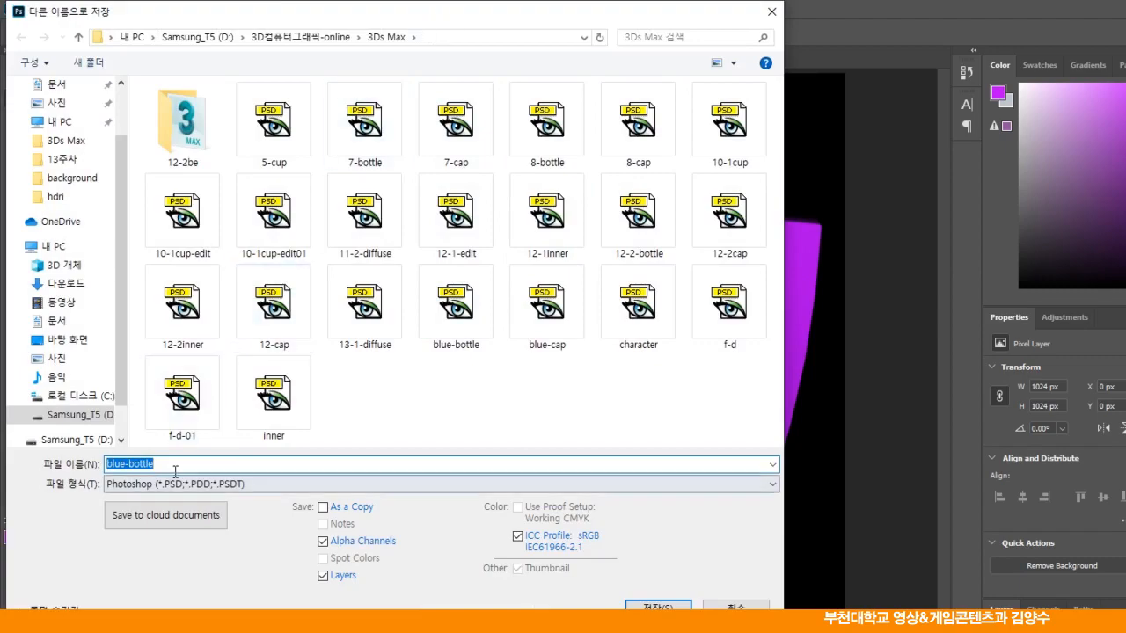
left_click_drag(128, 463, 97, 464)
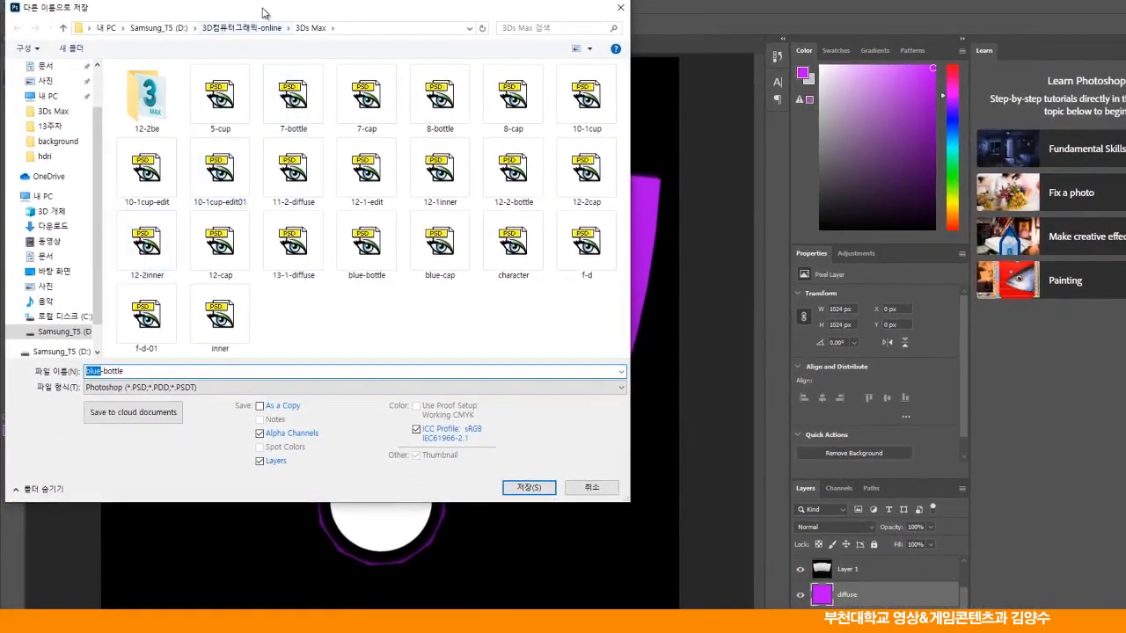
left_click_drag(265, 12, 342, 30)
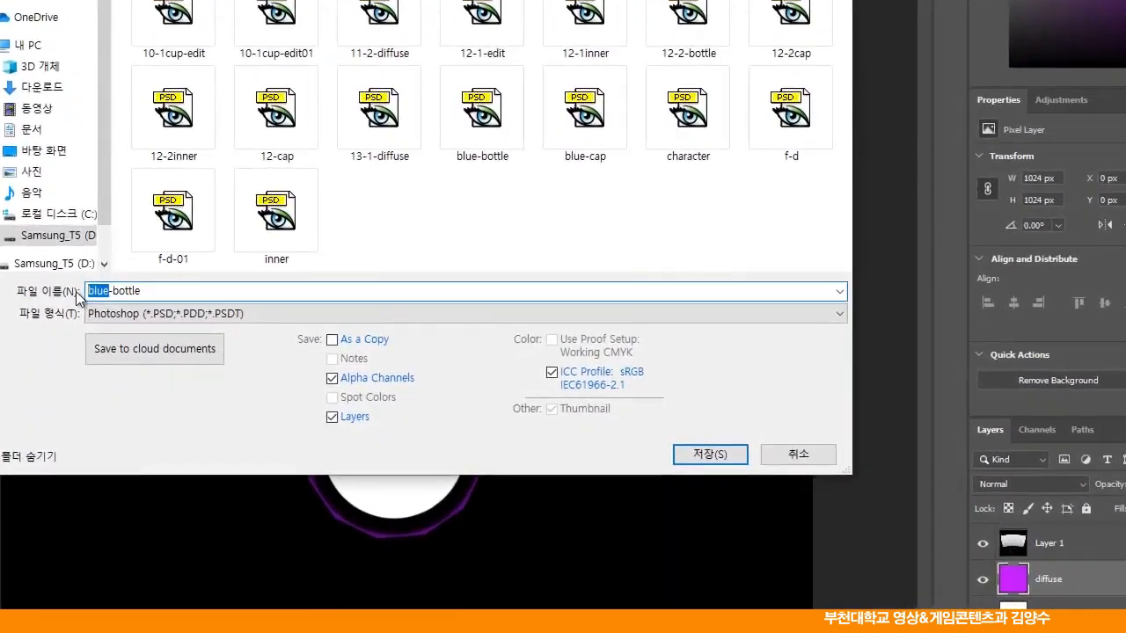
type("violet")
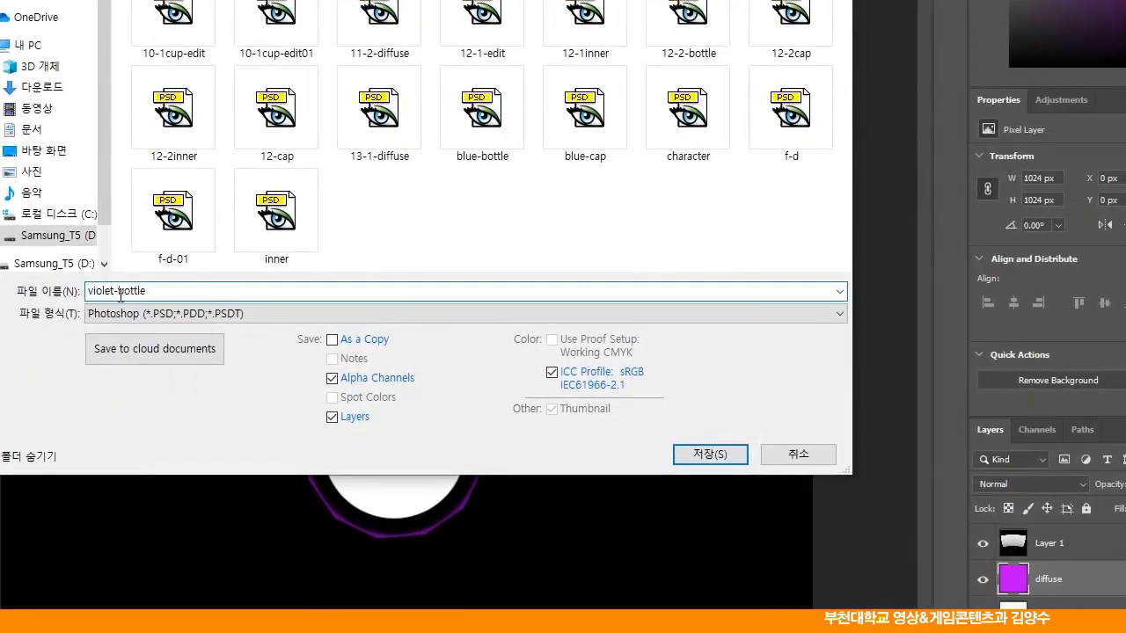
left_click_drag(112, 293, 74, 296)
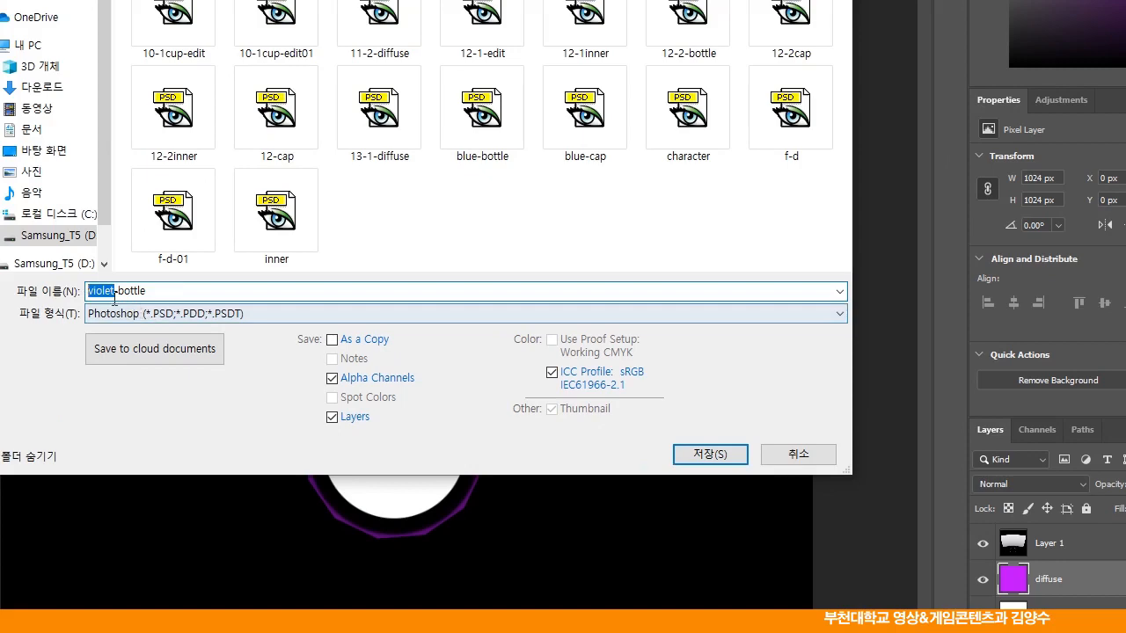
left_click(178, 294)
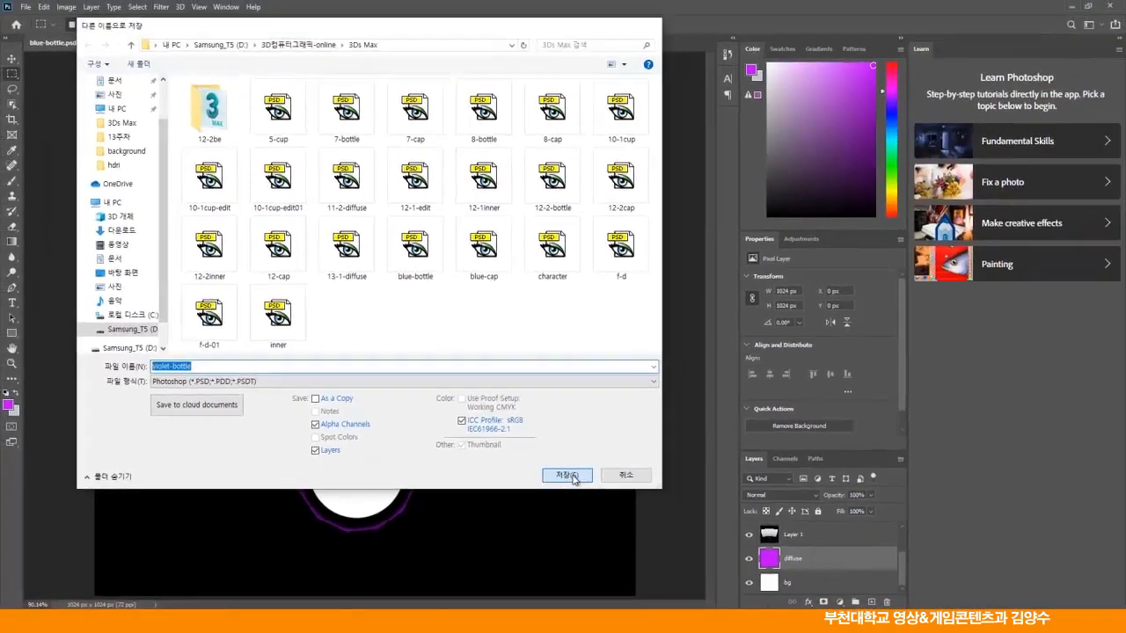
left_click(648, 463)
left_click(687, 178)
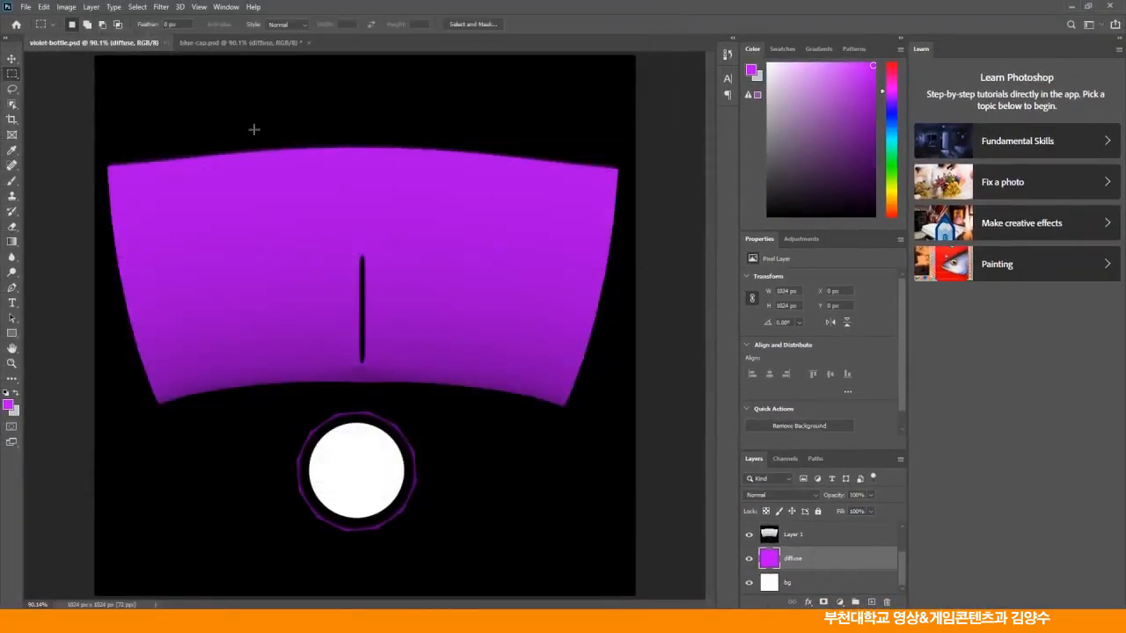
Step: Save the purple version of blue-cap.psd as a new Photoshop file named violet-cap with Maximize Compatibility on
left_click(208, 44)
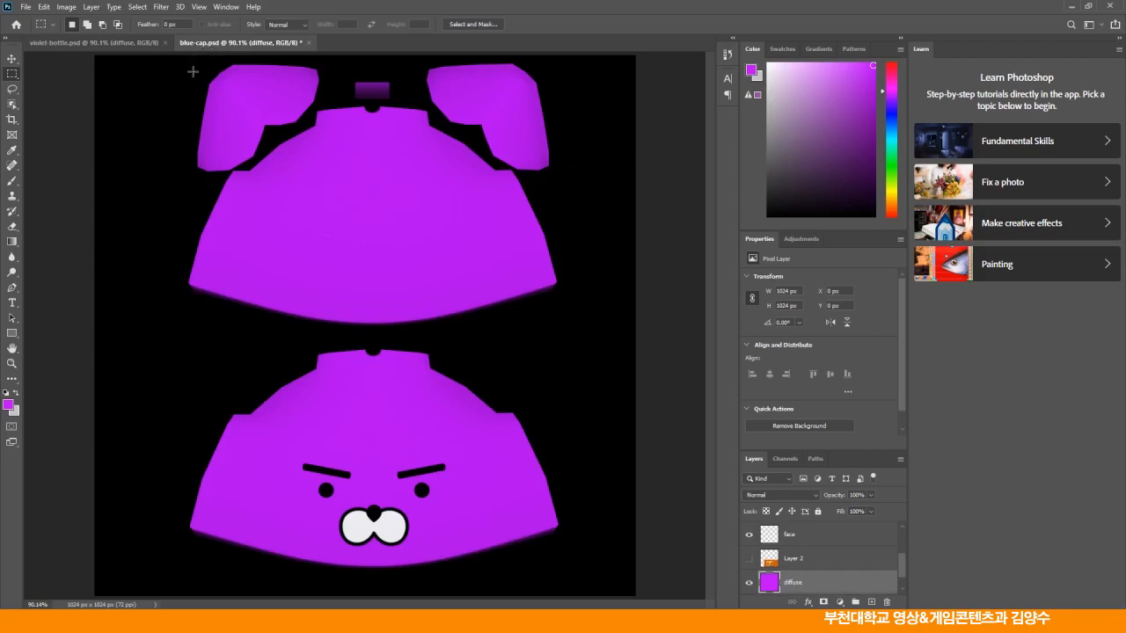
left_click(26, 7)
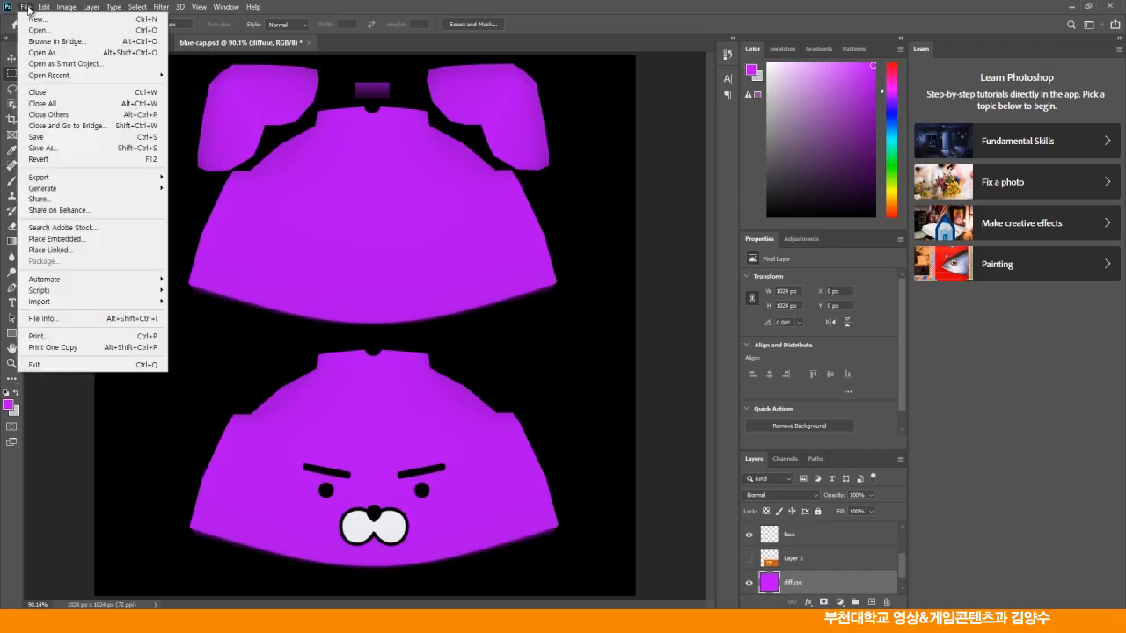
left_click(52, 143)
left_click_drag(167, 366, 143, 366)
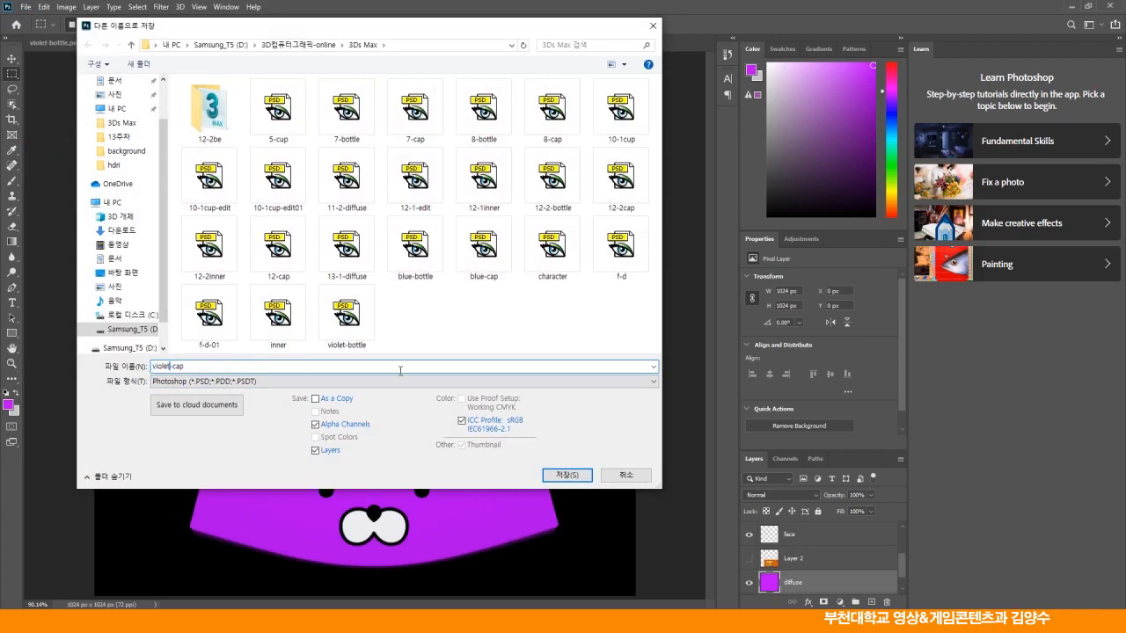
left_click(569, 475)
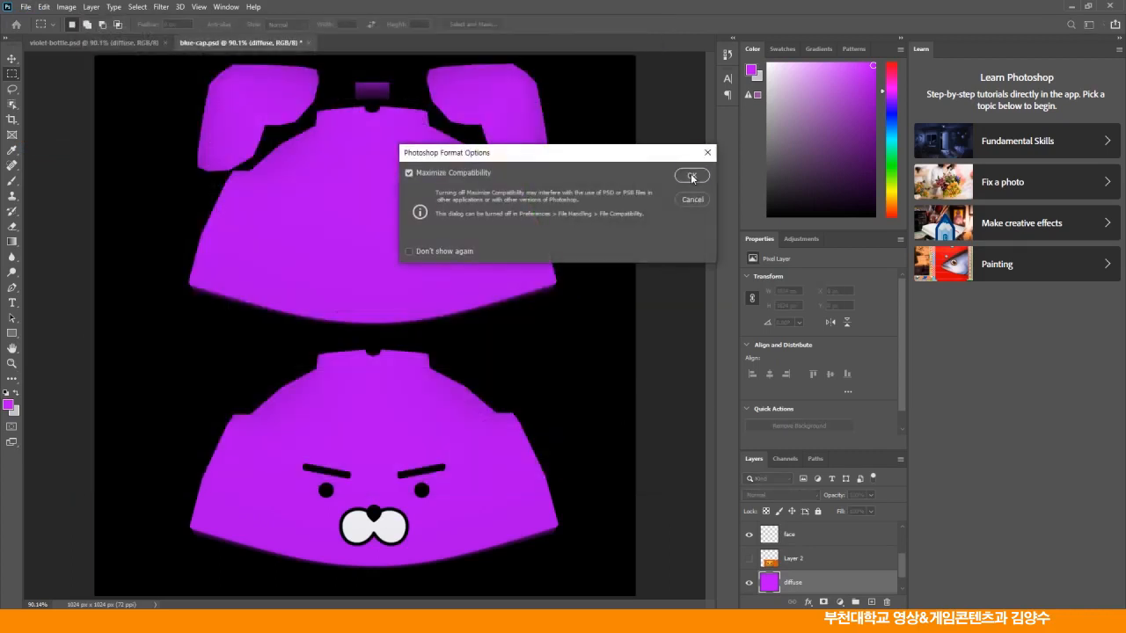
left_click(692, 176)
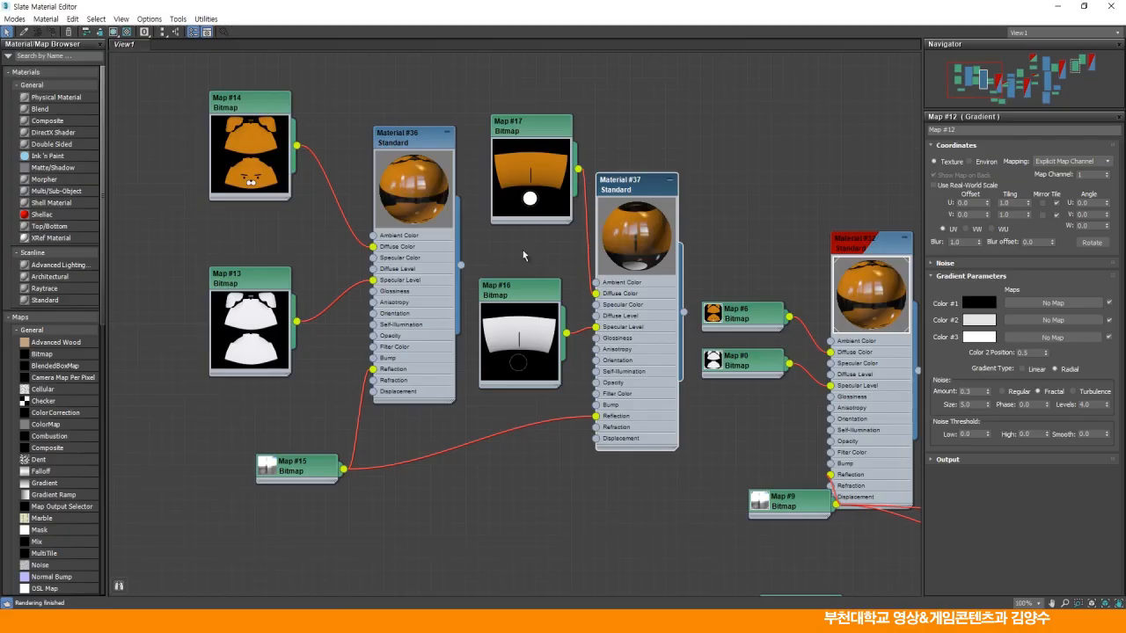
Step: Switch to 3ds Max, shrink the Slate Material Editor to uncover the viewports, and select the bear cap k-cap003
left_click(1084, 6)
left_click_drag(739, 53, 400, 43)
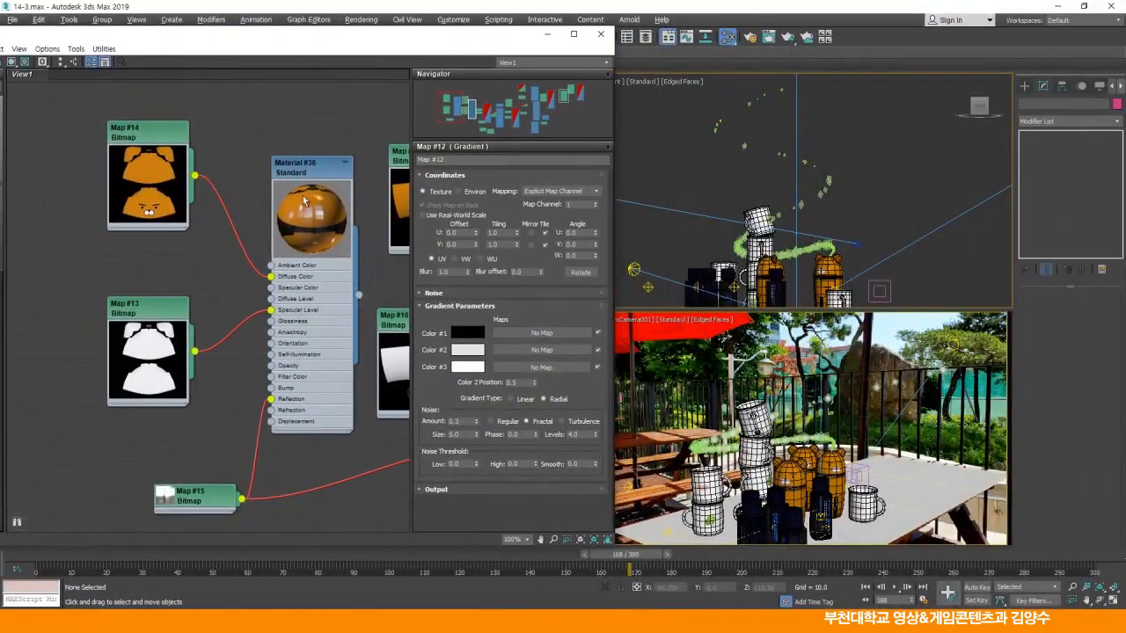
middle_click_drag(333, 227, 275, 254)
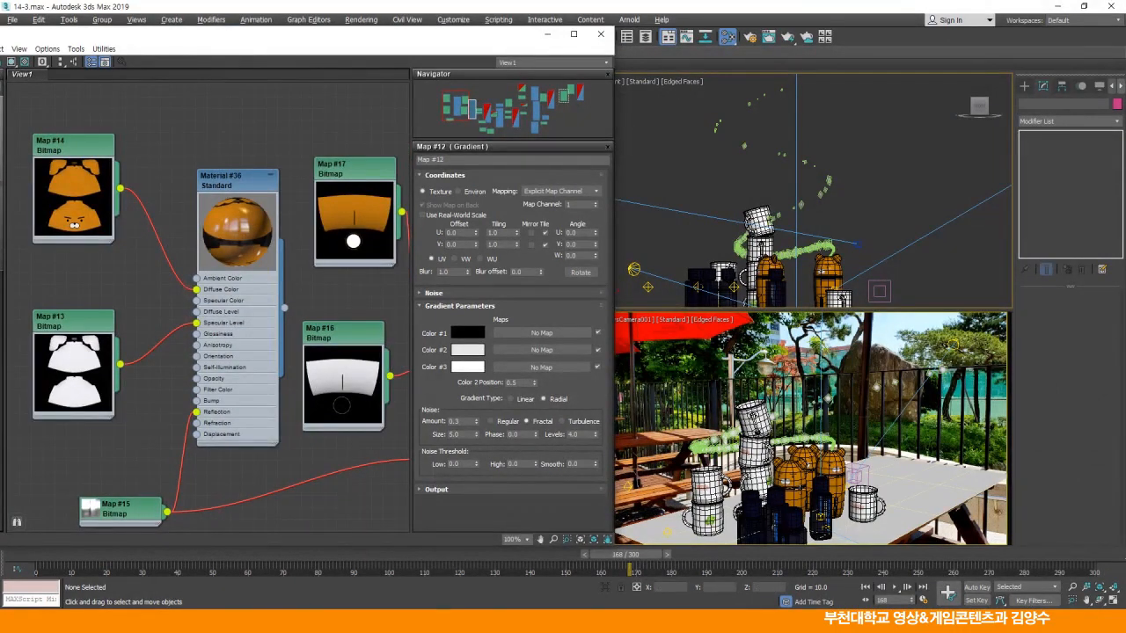
left_click(839, 297)
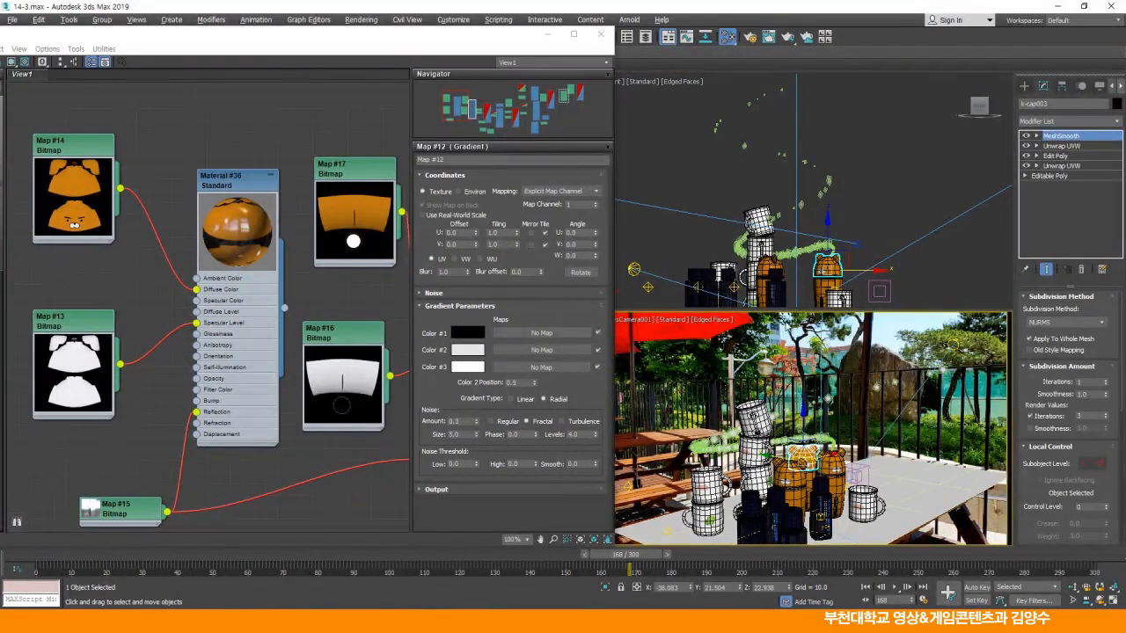
key("z")
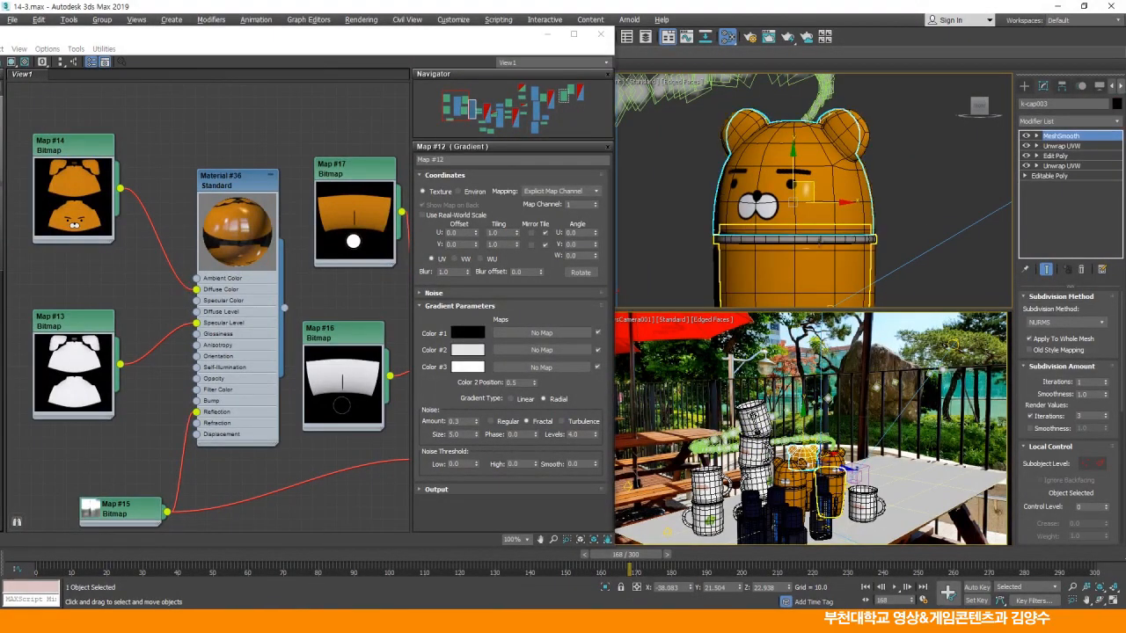
Step: Maximize the Perspective viewport and frame the selected bear cap beside the Slate Material Editor
double_click(450, 42)
middle_click_drag(356, 411, 359, 424)
key("alt+w")
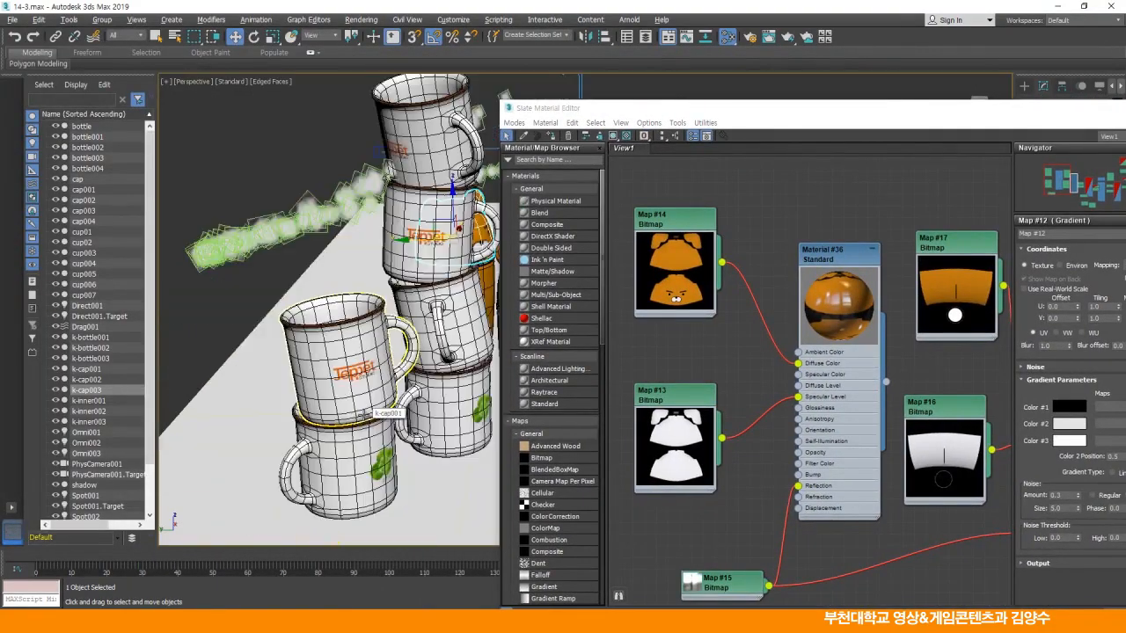
key("z")
middle_click_drag(451, 334, 372, 365, "alt")
scroll(449, 329, "up", 3)
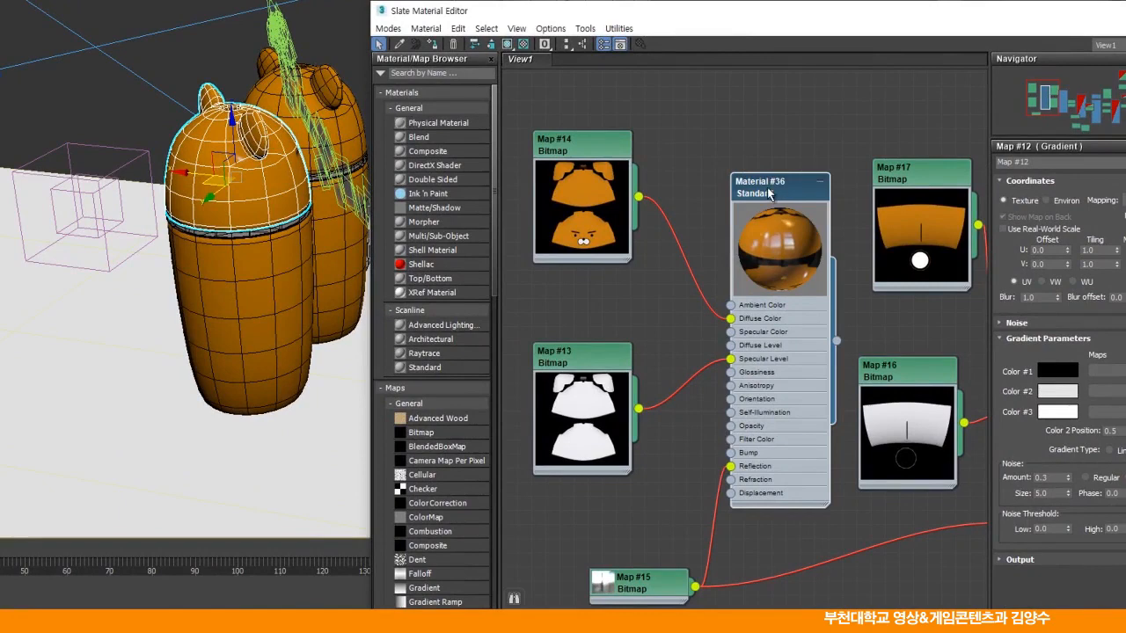
Step: Assign Material #36 to the selected bear cap k-cap003
left_click(433, 46)
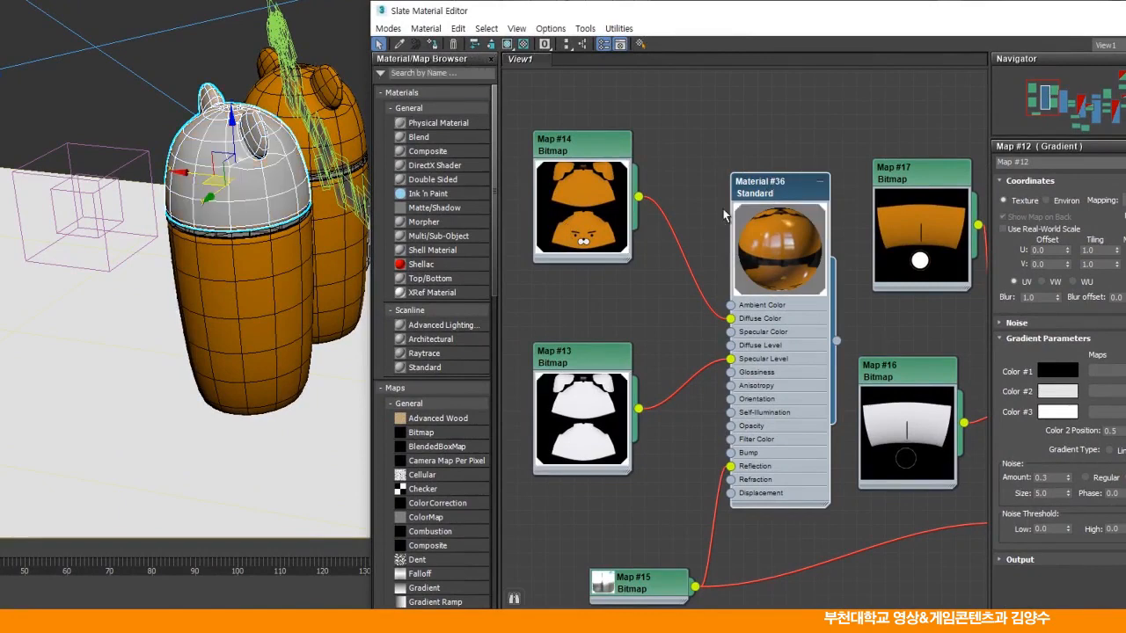
left_click_drag(750, 182, 736, 182)
scroll(771, 300, "down", 1)
middle_click_drag(770, 300, 680, 261)
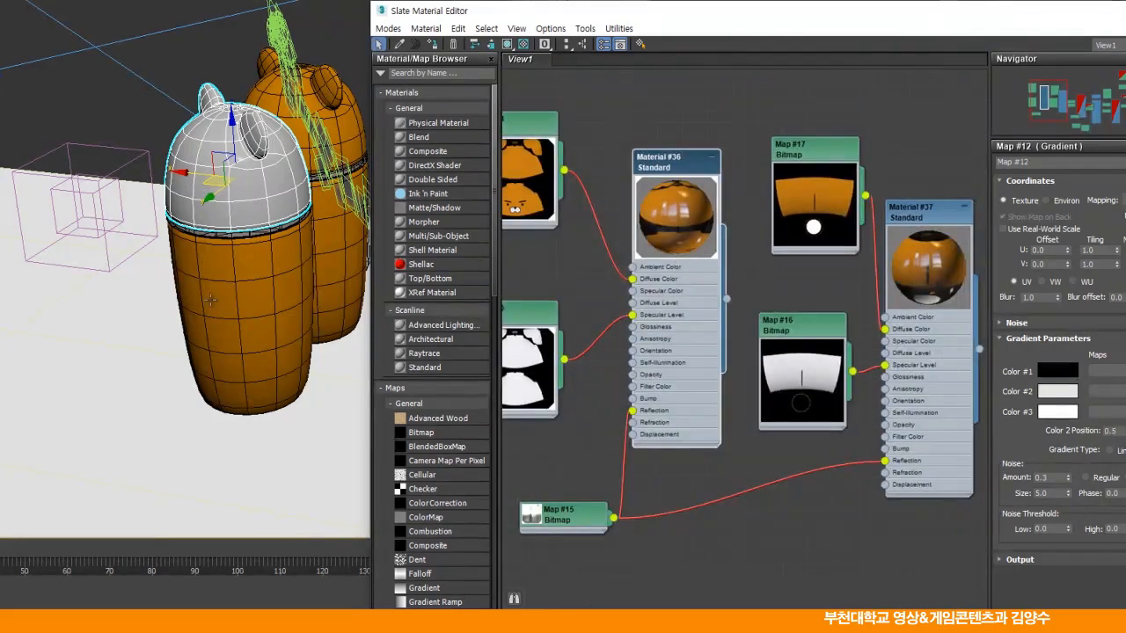
Step: Select the bottle body below the cap, k-bottle003, and assign Material #37 to it
left_click(220, 297)
left_click(921, 217)
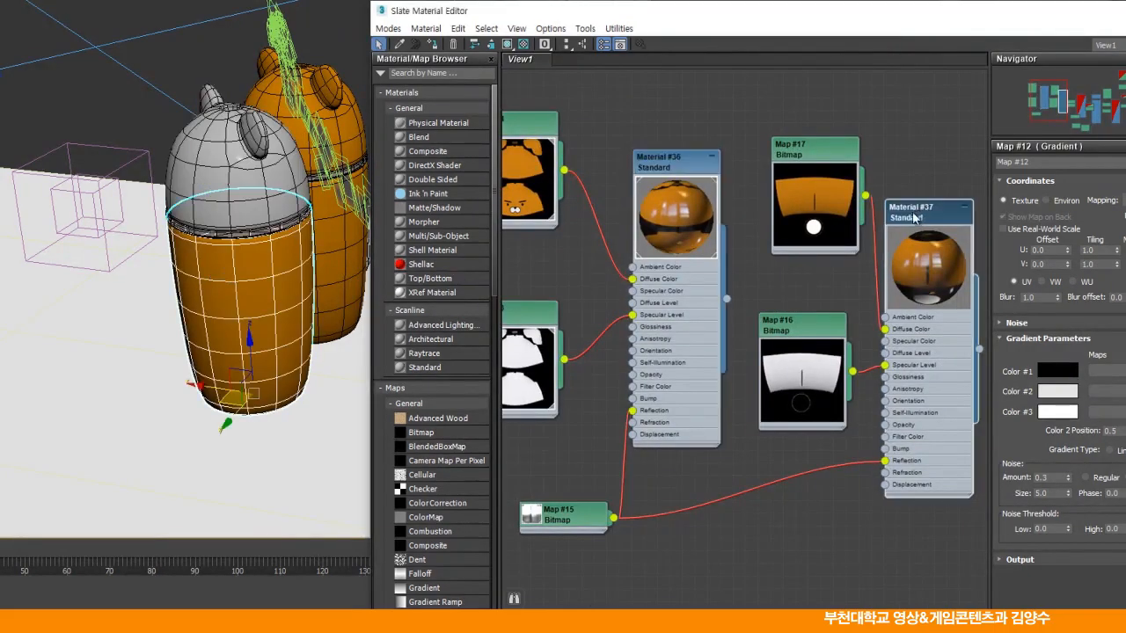
left_click(433, 44)
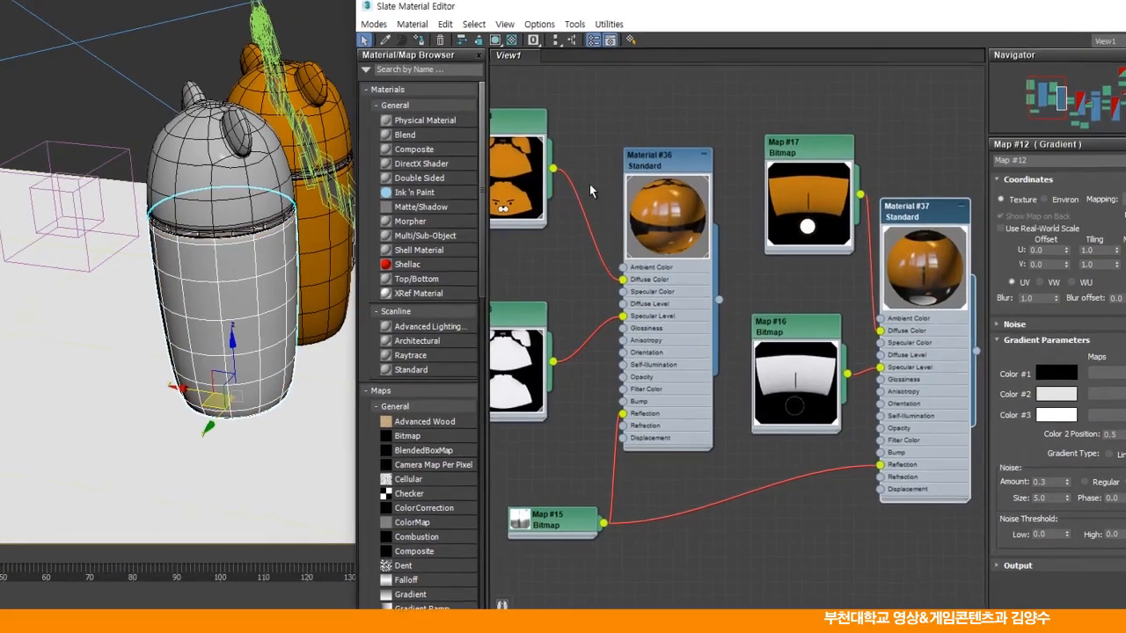
middle_click_drag(594, 181, 641, 173)
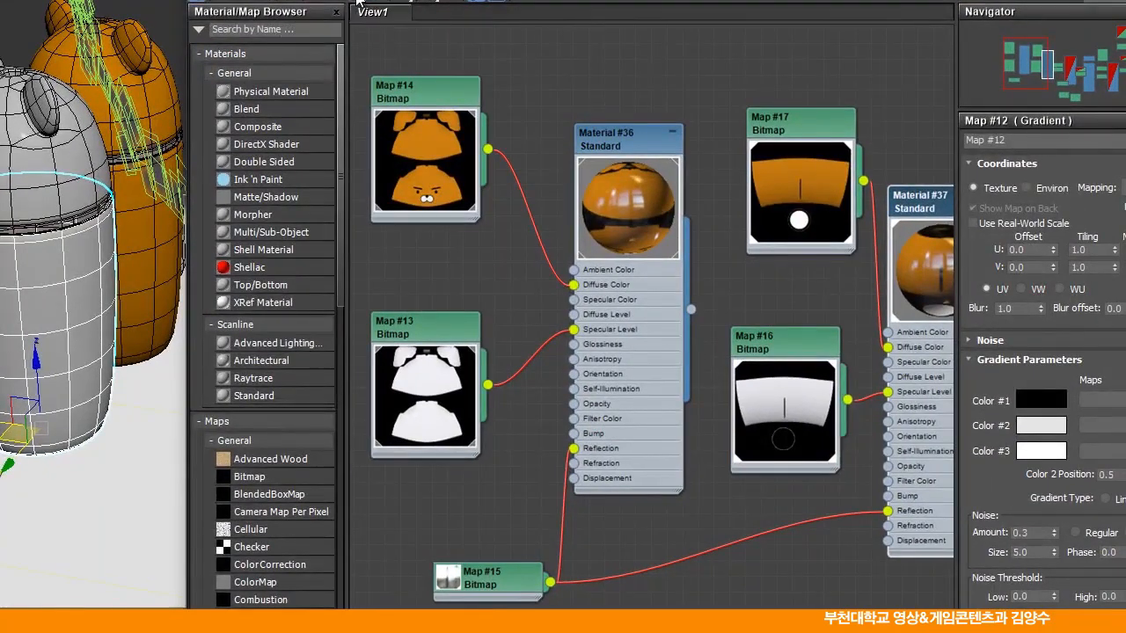
Step: Turn on shaded material display in the viewport for Material #37 and Material #36
key("ctrl+z")
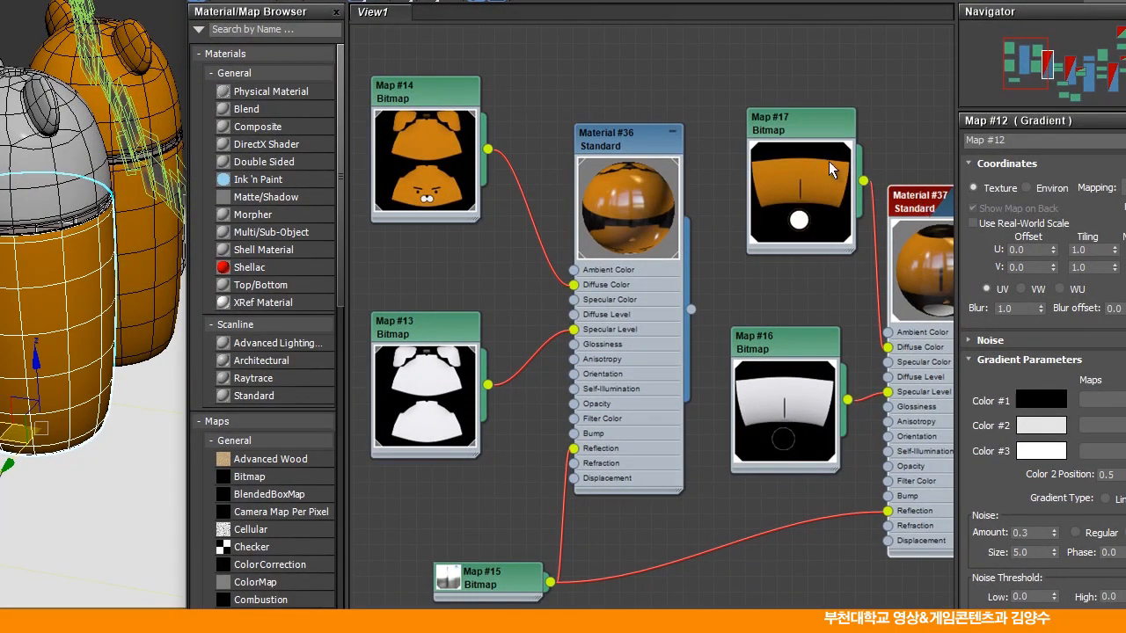
left_click(359, 4)
left_click(616, 145)
left_click(357, 3)
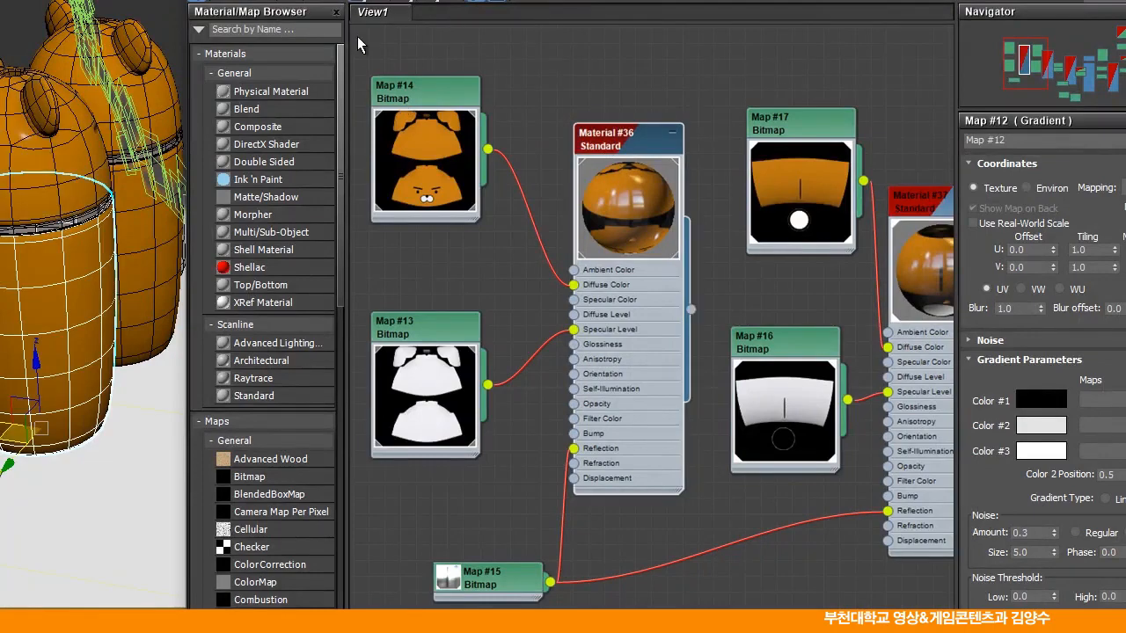
Step: Replace the bitmap of Map #14, the diffuse map of Material #36, with blue-cap.psd using collapsed layers
middle_click_drag(447, 185, 486, 200)
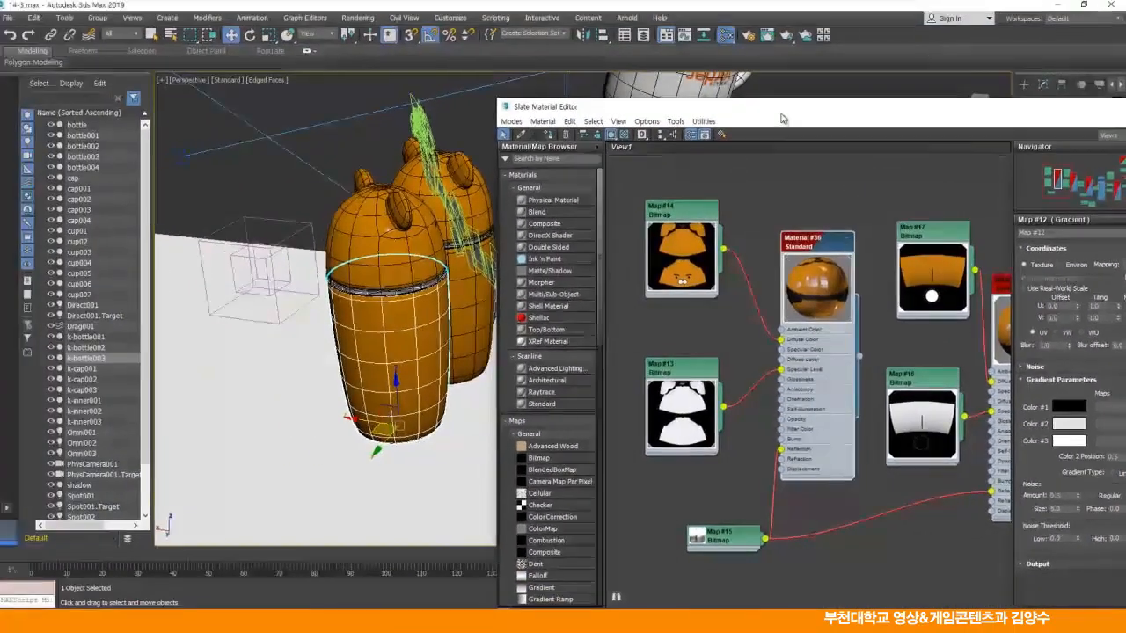
left_click_drag(781, 113, 729, 81)
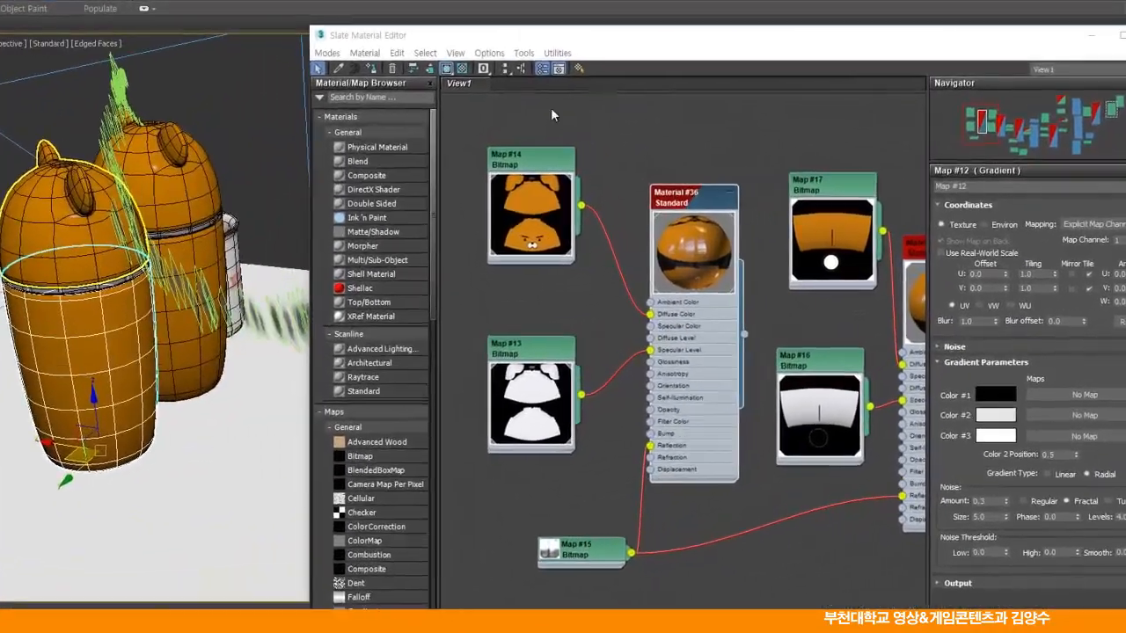
left_click_drag(617, 40, 517, 14)
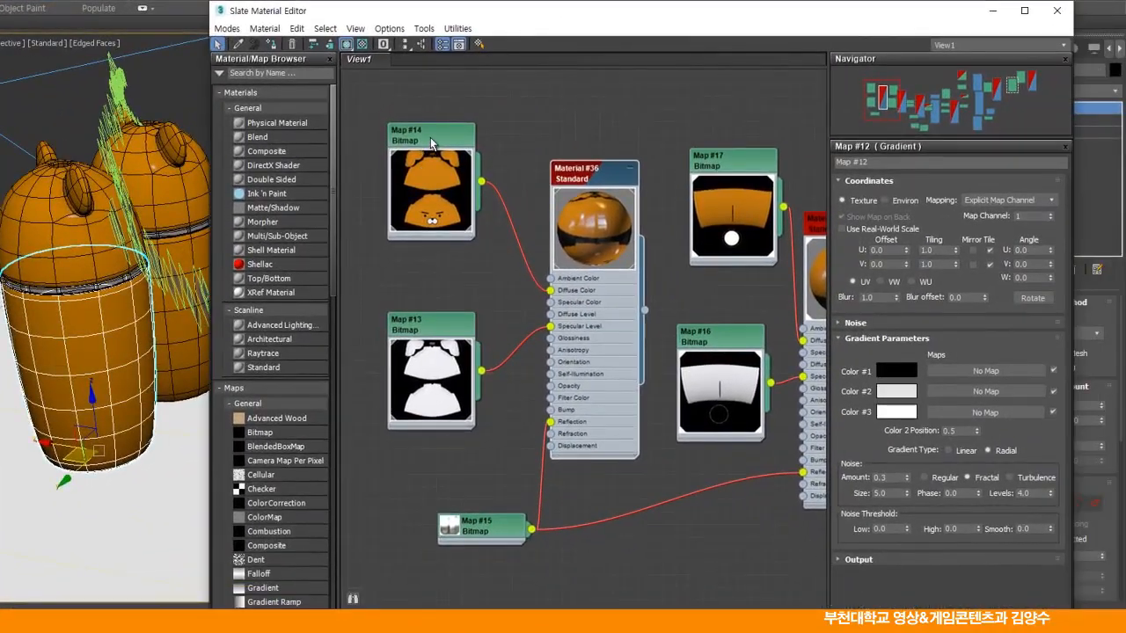
double_click(431, 143)
left_click(906, 361)
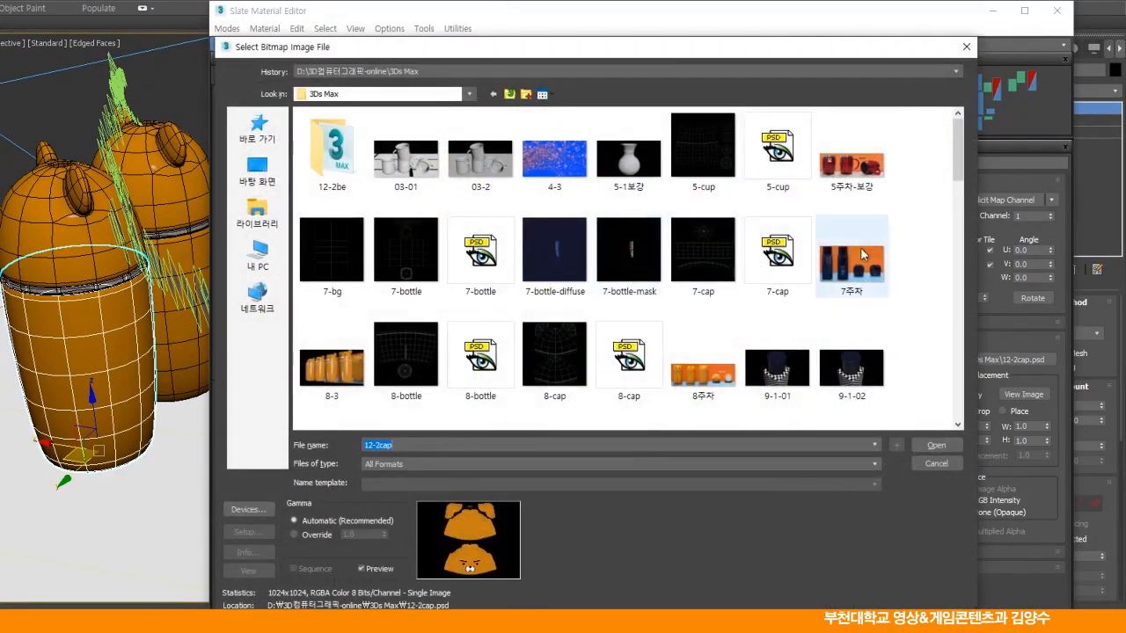
left_click_drag(959, 162, 964, 370)
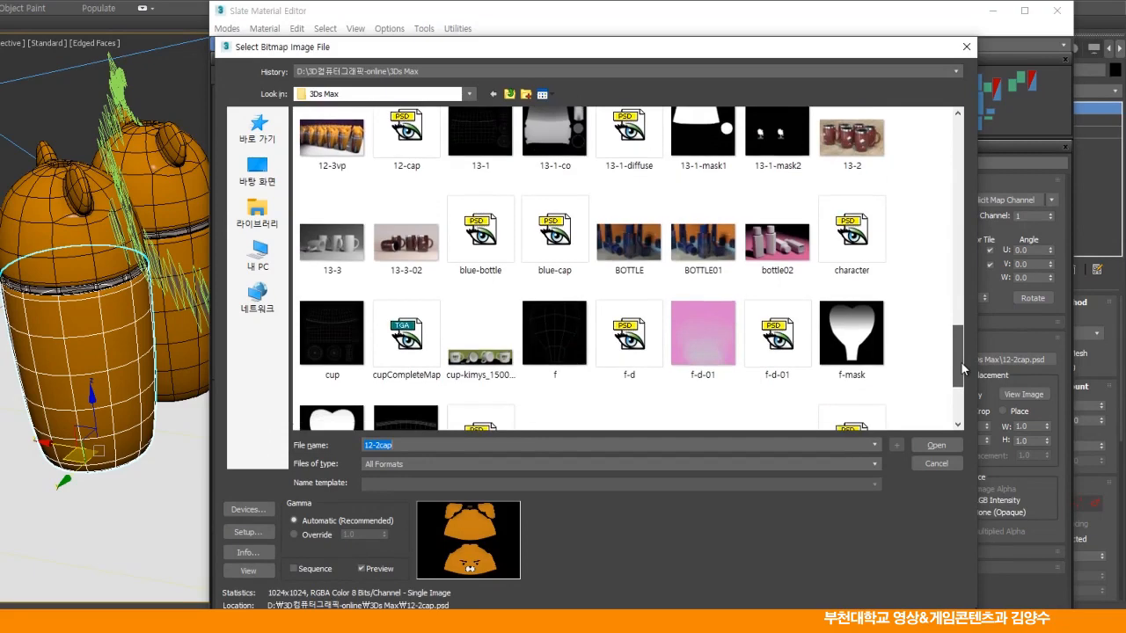
left_click(555, 235)
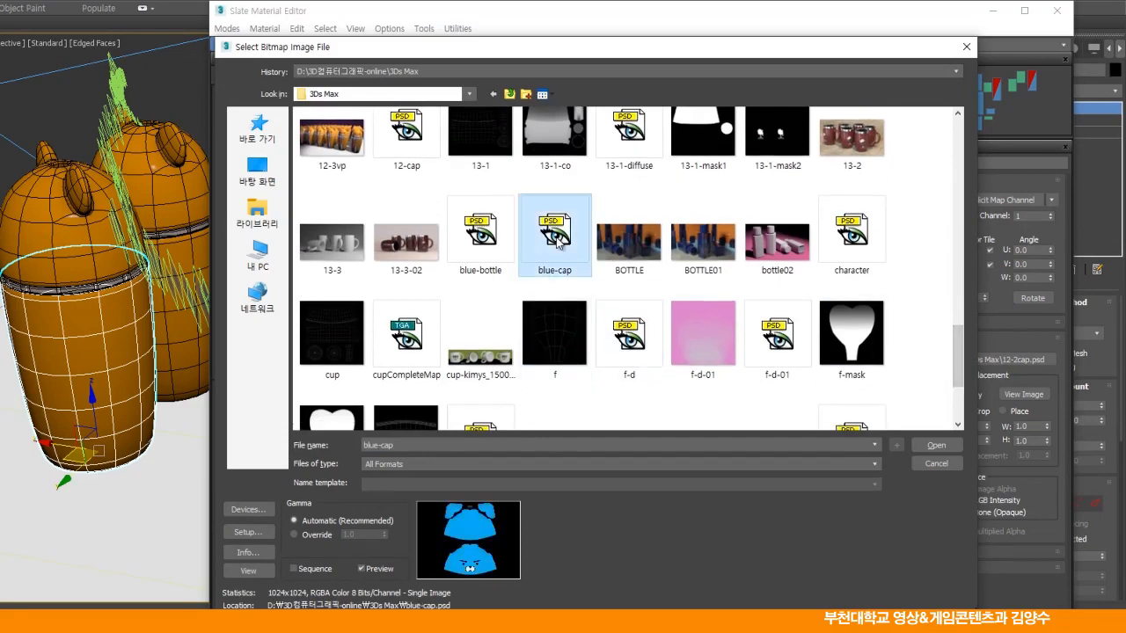
left_click(935, 446)
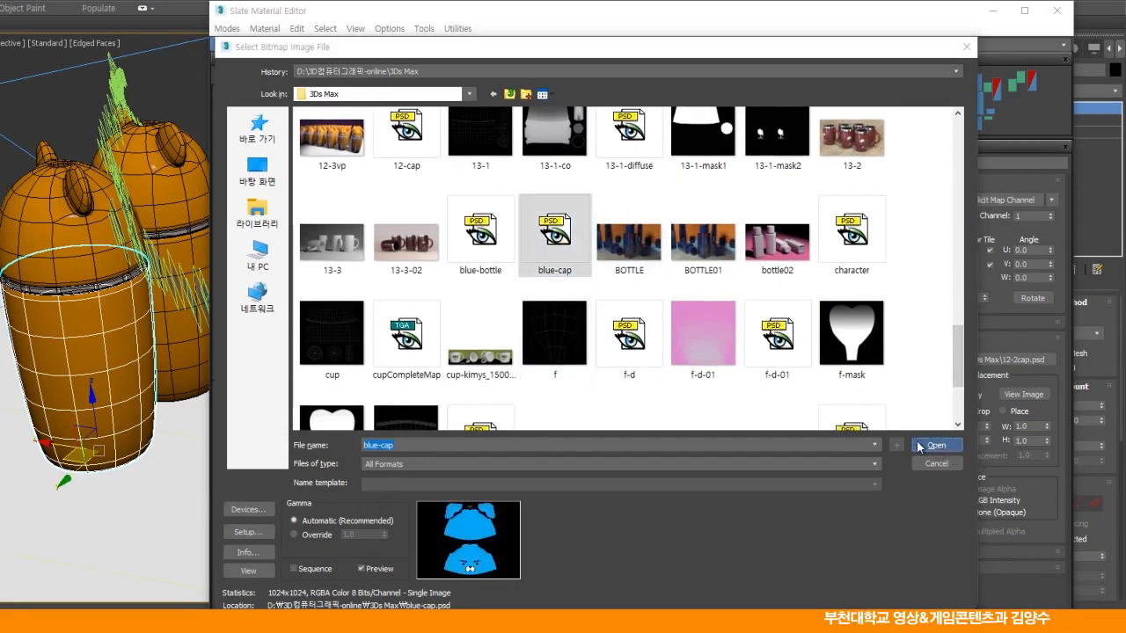
left_click(550, 447)
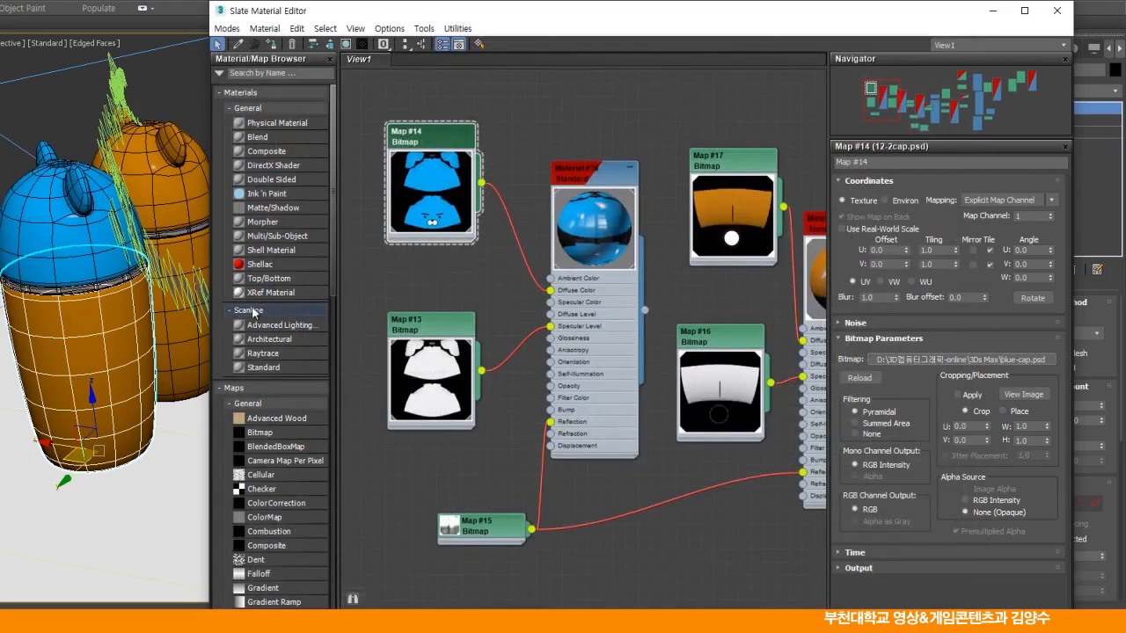
Step: Replace the bitmap of Map #17, the diffuse map of Material #37, with blue-bottle.psd using collapsed layers
middle_click_drag(692, 256, 570, 294)
left_click(624, 203)
left_click_drag(609, 201, 595, 225)
left_click(596, 231)
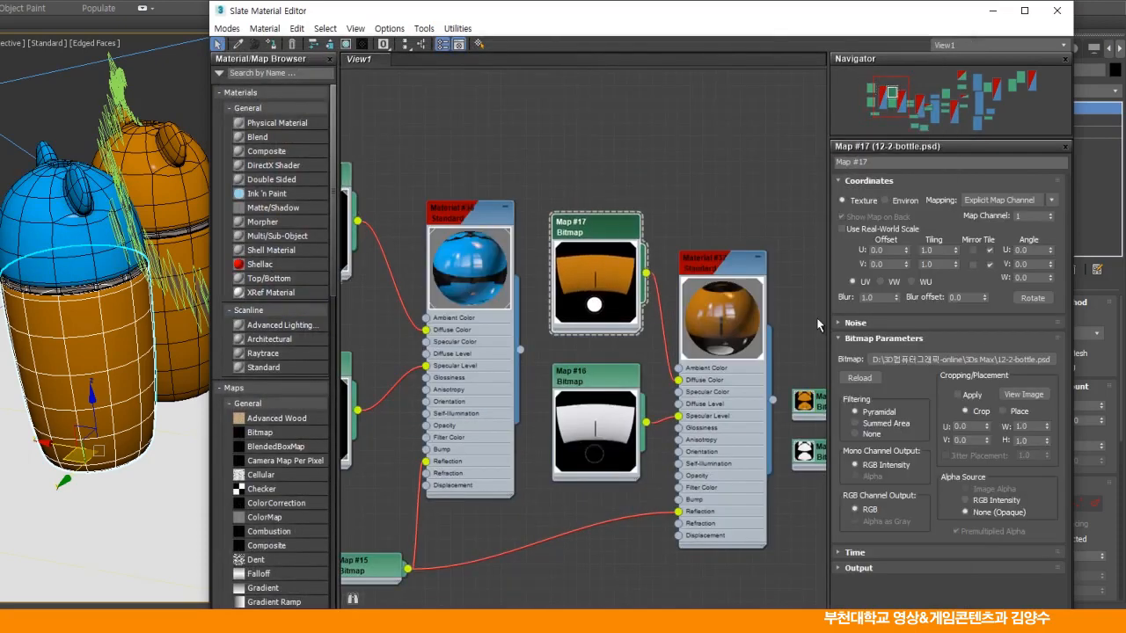
left_click(922, 360)
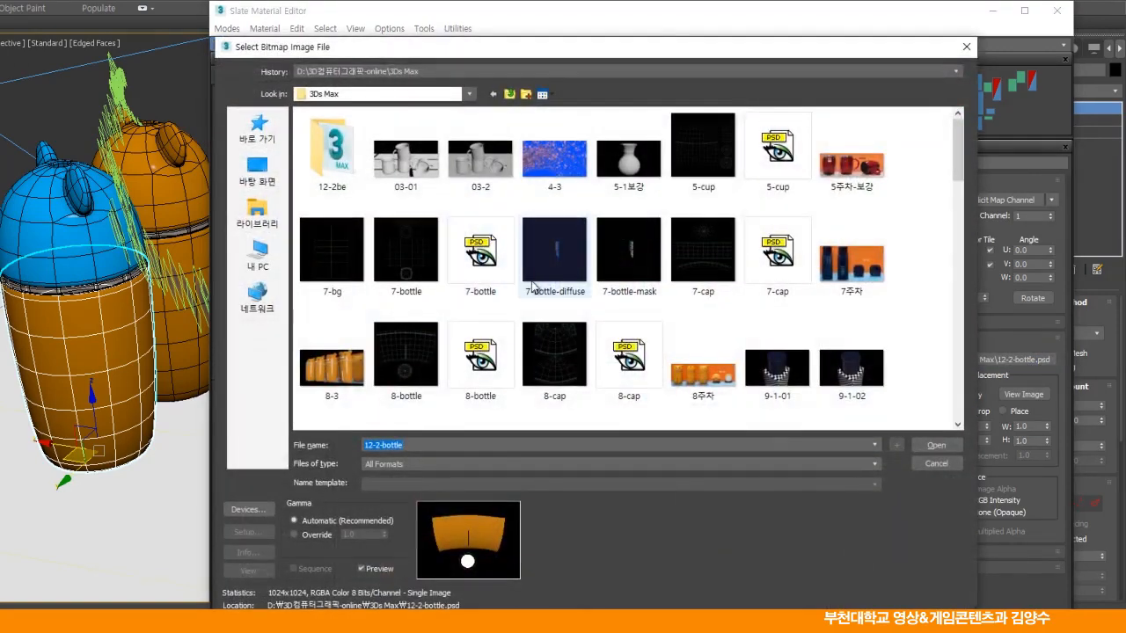
scroll(532, 292, "down", 10)
scroll(532, 292, "down", 3)
left_click(496, 230)
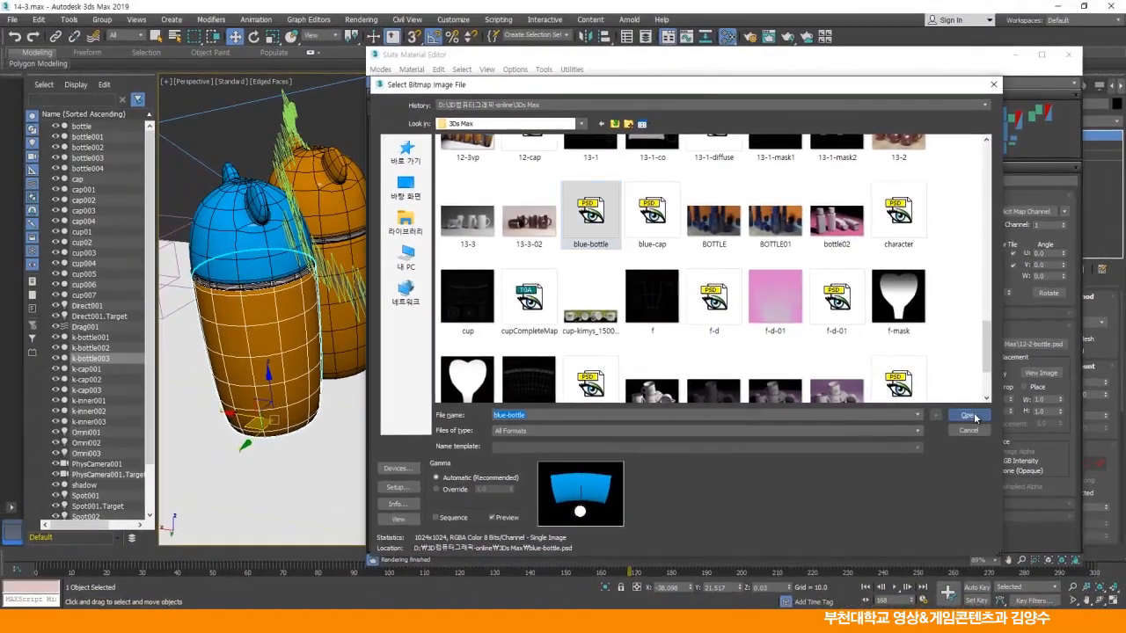
left_click(929, 445)
left_click(644, 415)
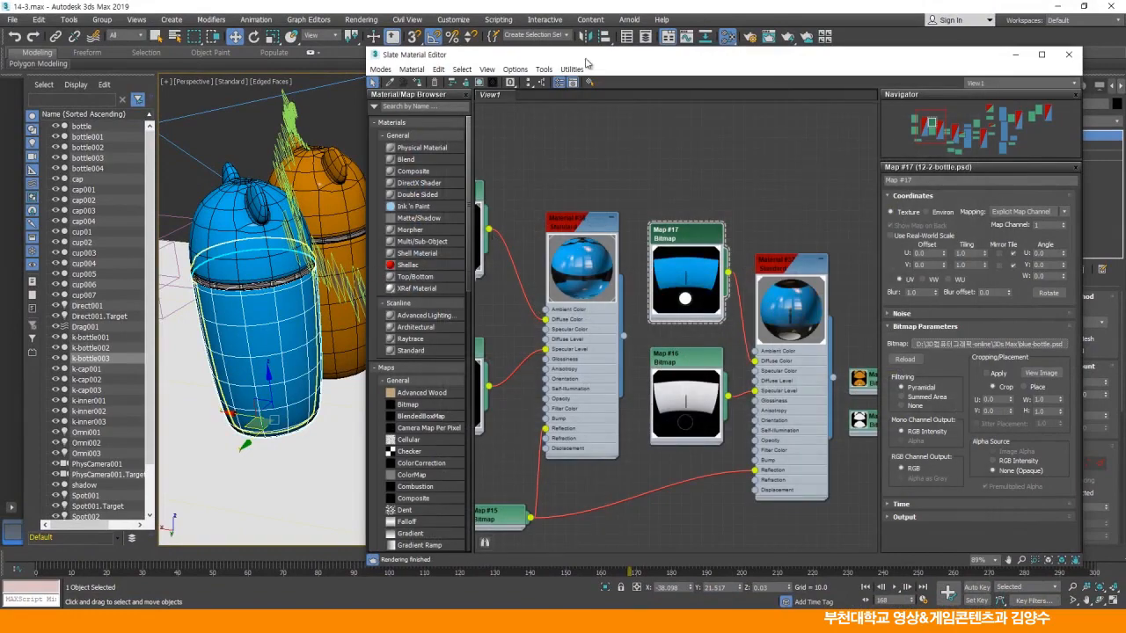
Step: Maximize the Slate Material Editor and duplicate Material #36 and Material #37 with all their connected map nodes beside the originals
left_click_drag(592, 55, 642, 65)
middle_click_drag(652, 257, 642, 196)
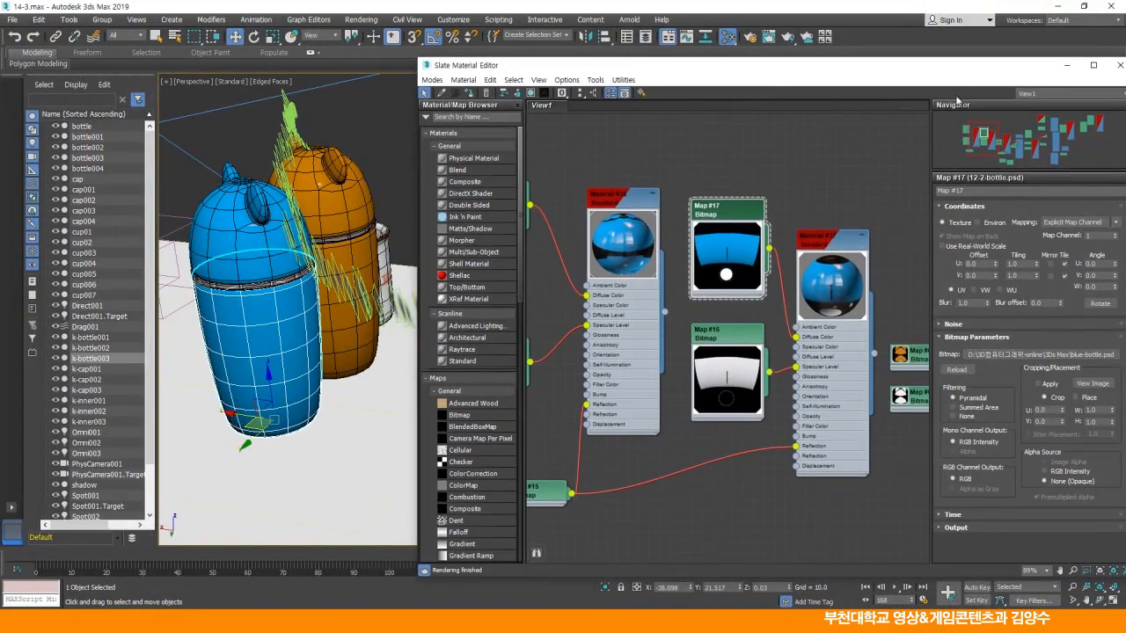
left_click(1094, 65)
scroll(630, 274, "down", 1)
middle_click_drag(474, 276, 655, 289)
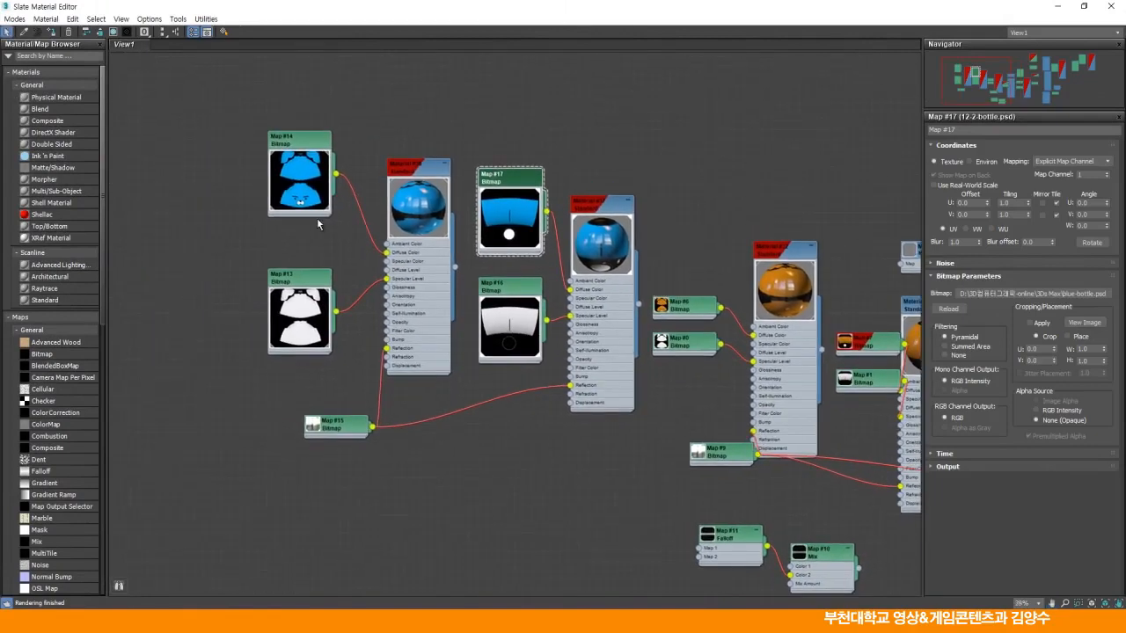
left_click_drag(211, 120, 612, 412)
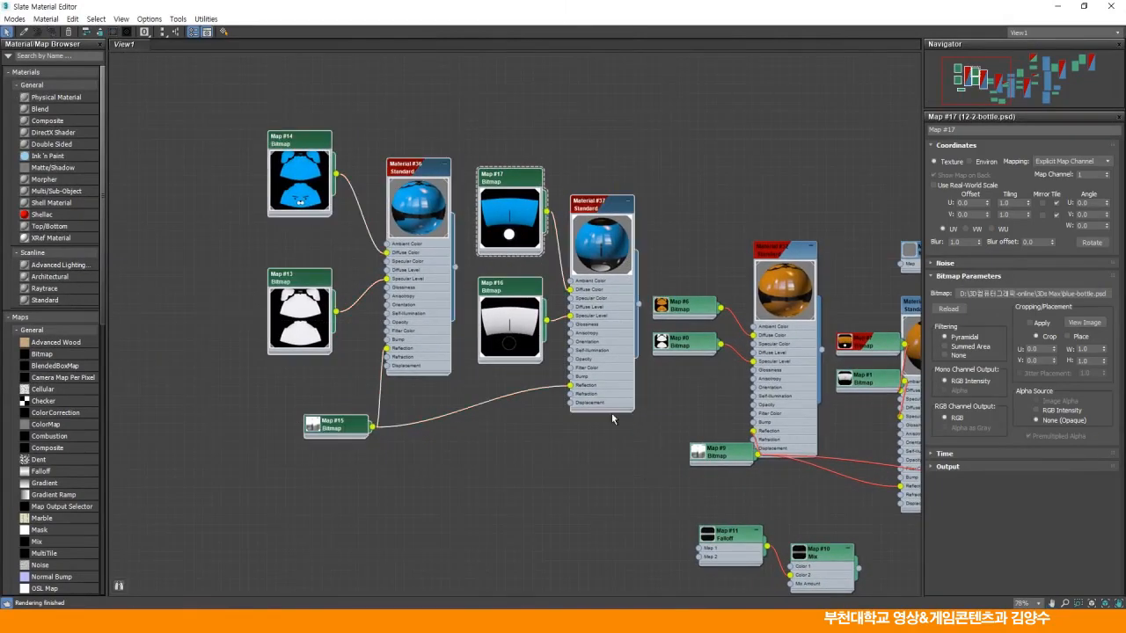
middle_click_drag(419, 327, 585, 401)
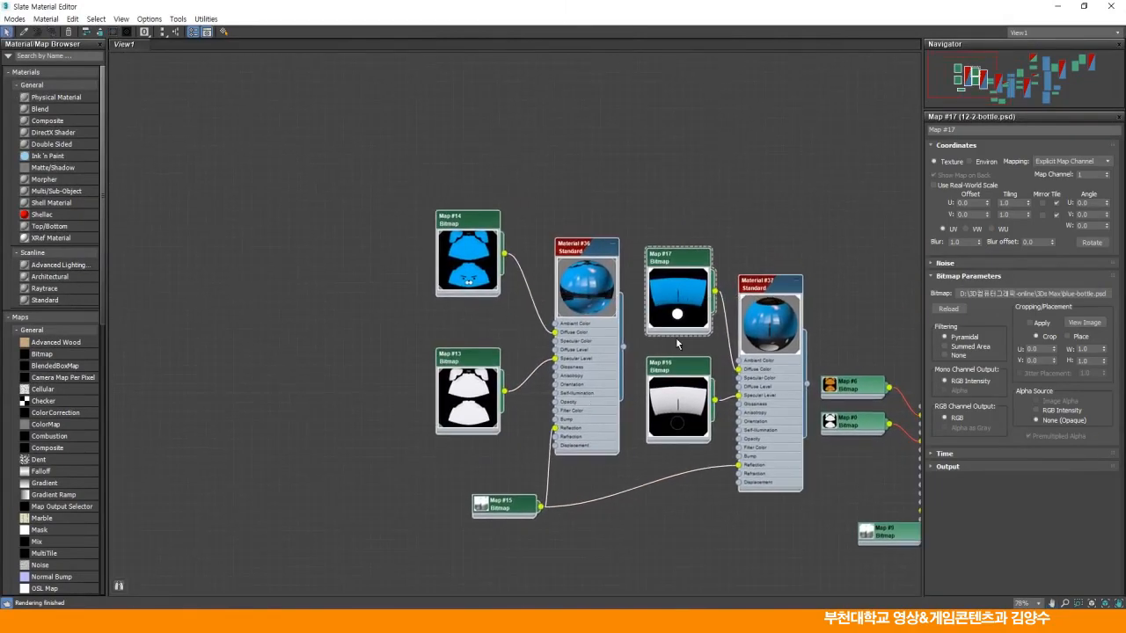
left_click_drag(778, 285, 374, 241, "shift")
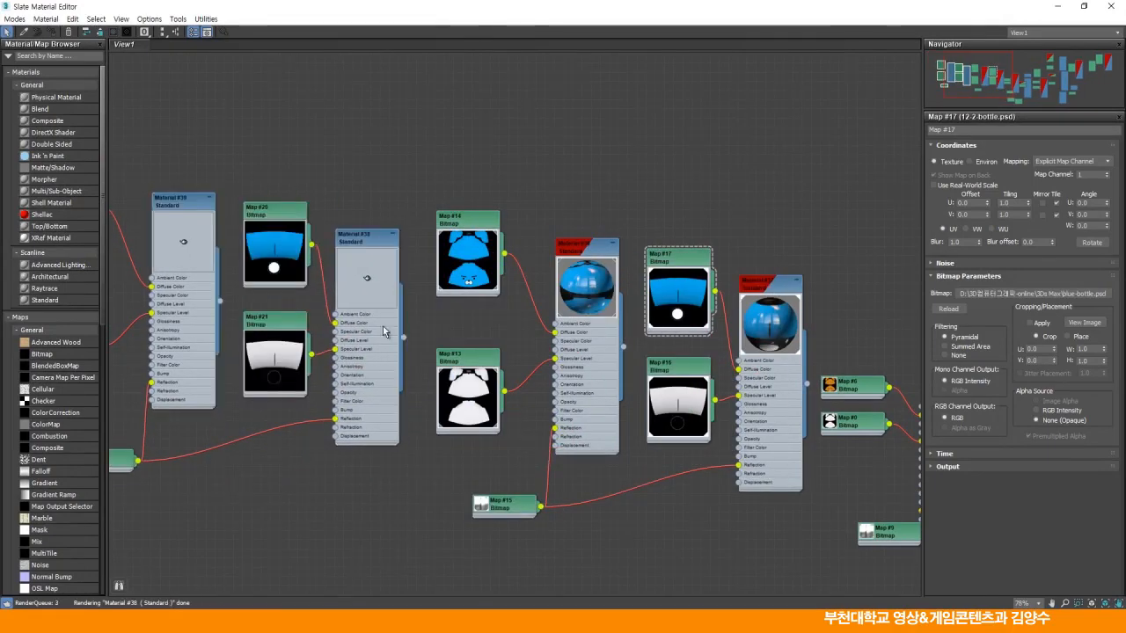
Step: Move the copied cap diffuse node, Map #22, away from its neighbours and replace its bitmap with violet-cap.psd
middle_click_drag(178, 299, 548, 312)
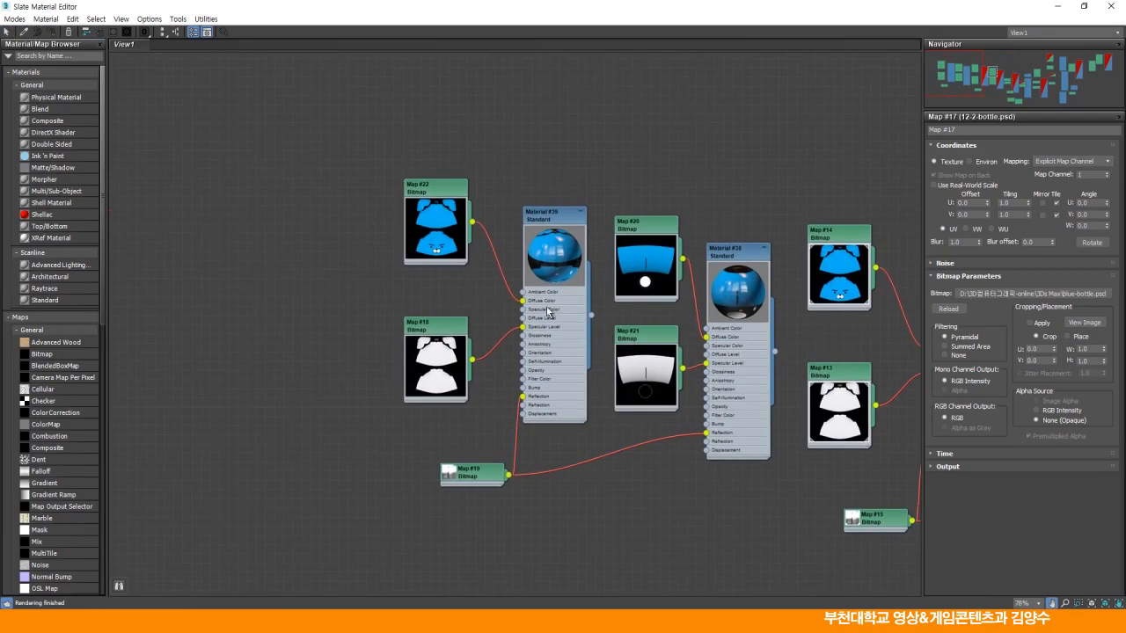
left_click_drag(446, 194, 392, 195)
middle_click_drag(389, 203, 200, 169)
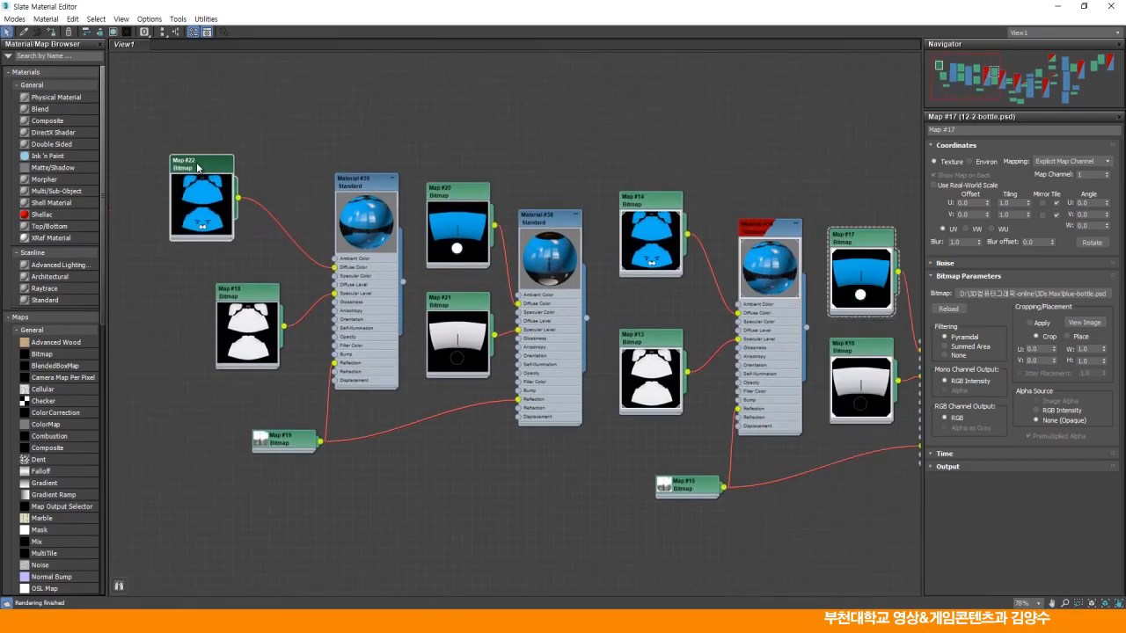
double_click(198, 167)
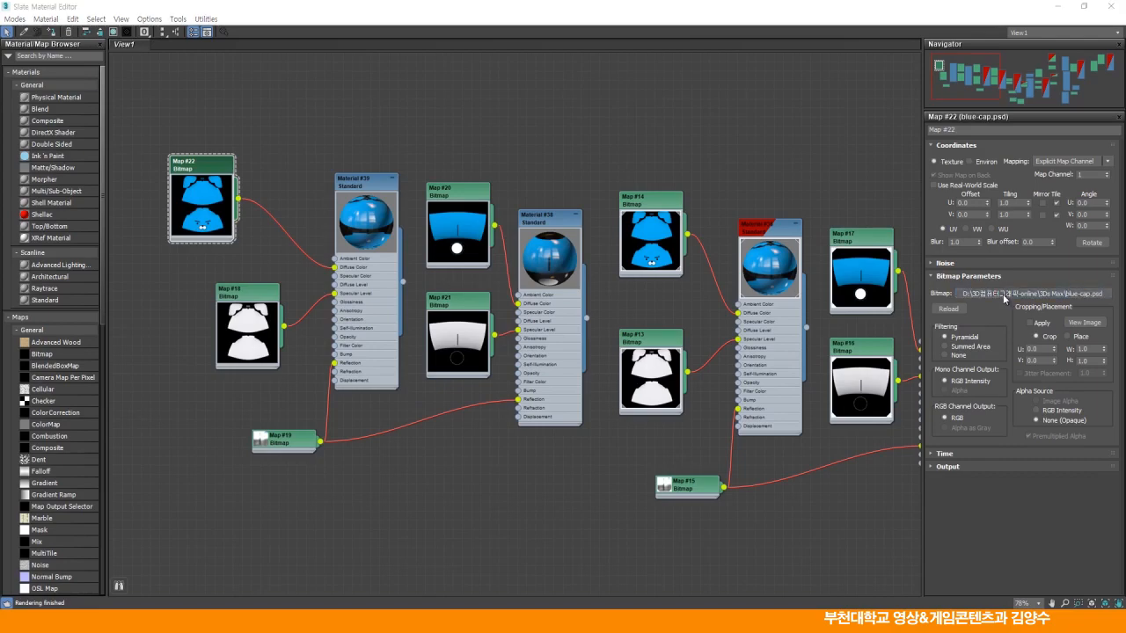
left_click(1004, 296)
left_click_drag(618, 134, 617, 219)
left_click_drag(846, 208, 841, 361)
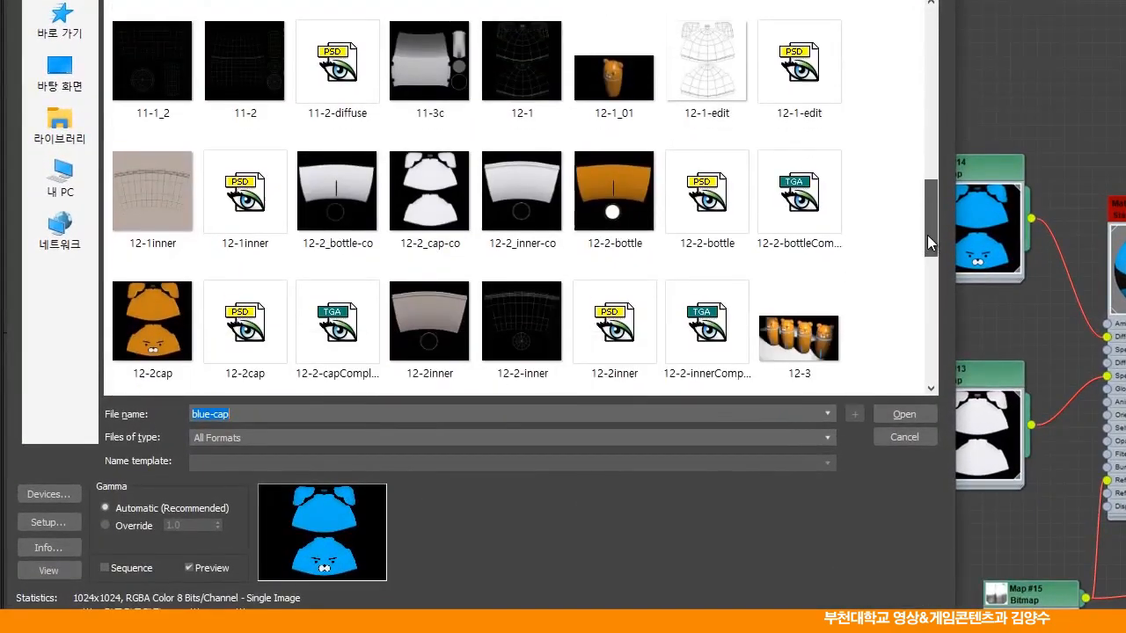
left_click(152, 339)
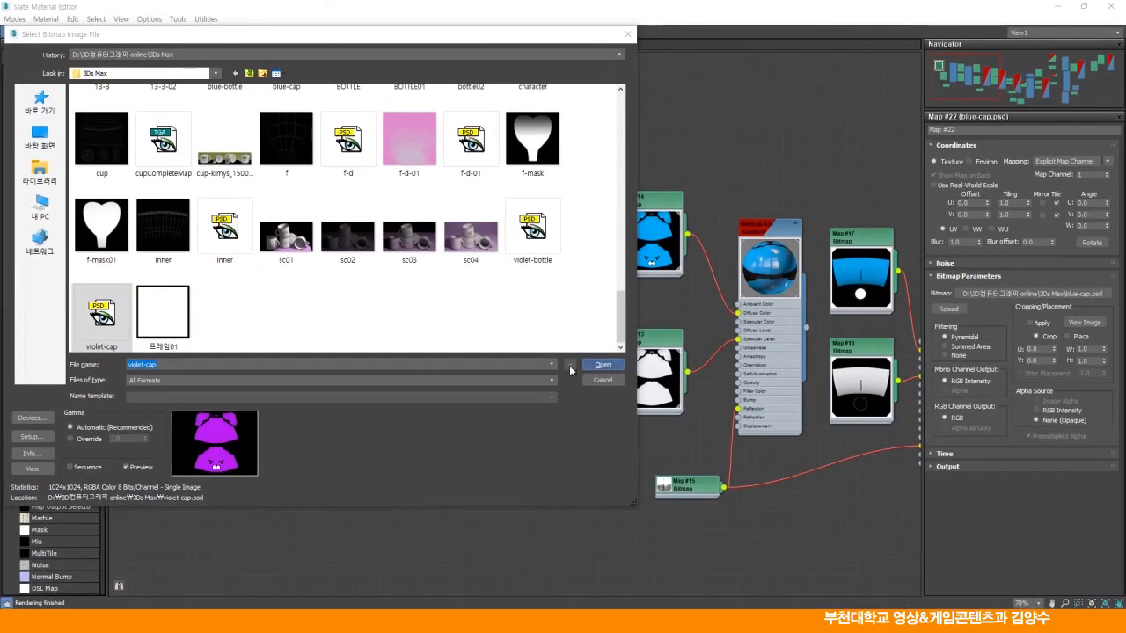
left_click(600, 364)
left_click(278, 361)
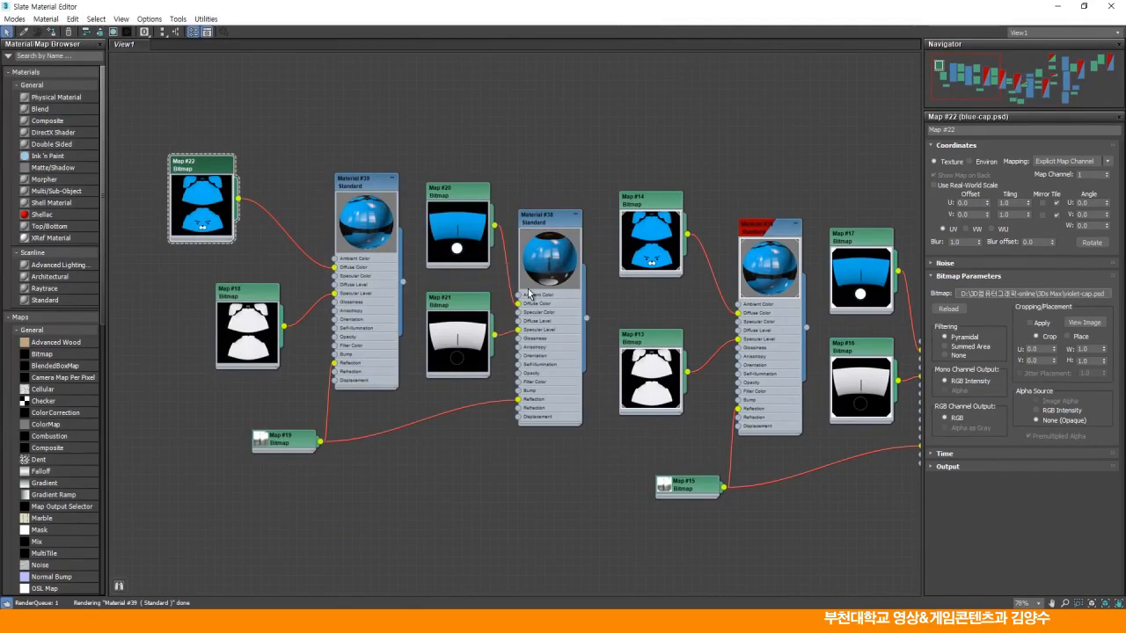
Step: Replace the bitmap of the copied bottle diffuse map, Map #20, with violet-bottle.psd using collapsed layers
left_click(456, 196)
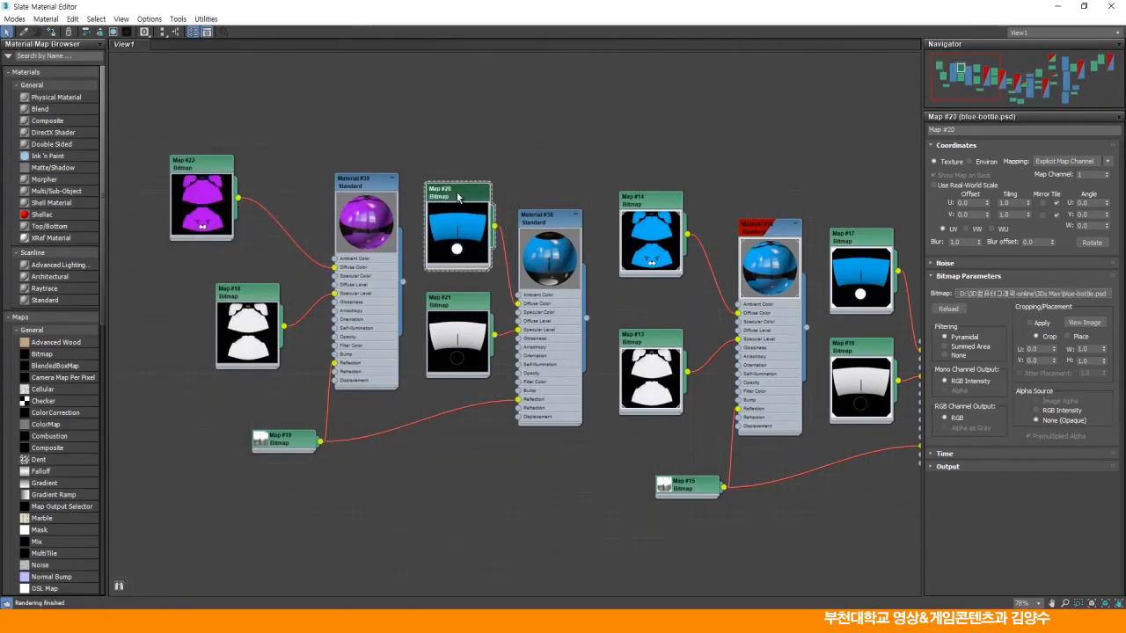
left_click(989, 295)
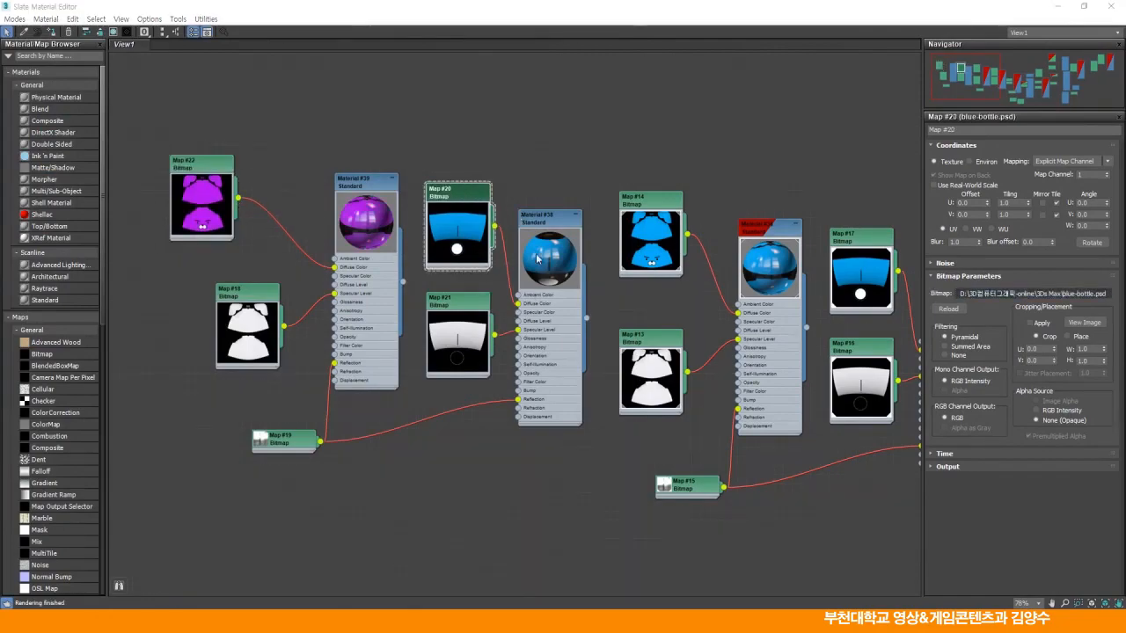
left_click_drag(619, 134, 618, 342)
left_click(532, 231)
left_click(602, 364)
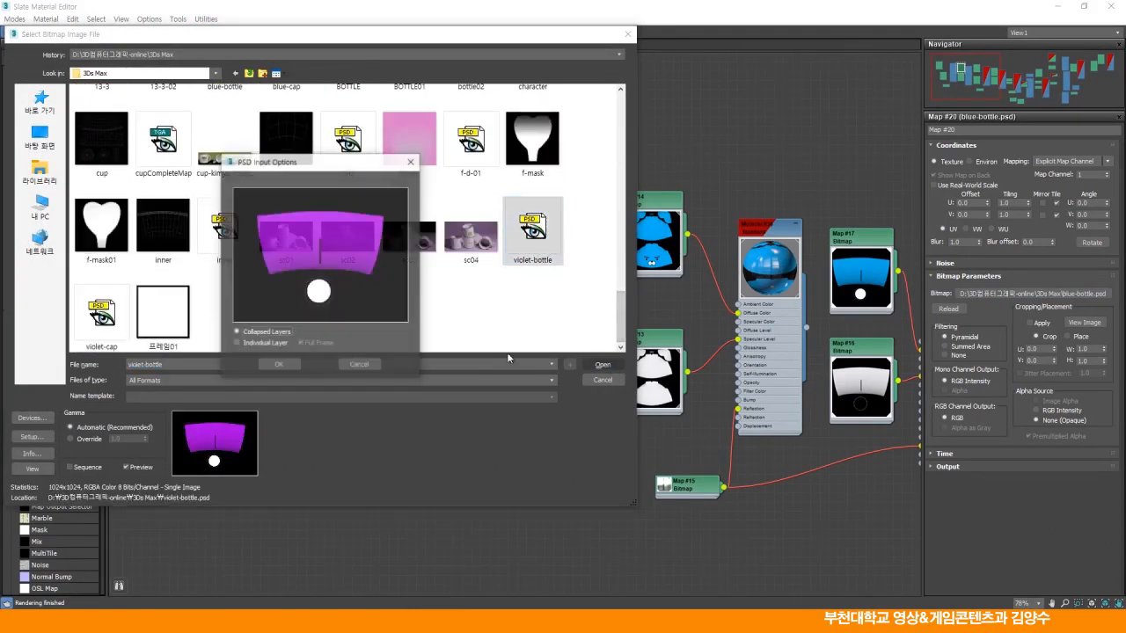
left_click(279, 365)
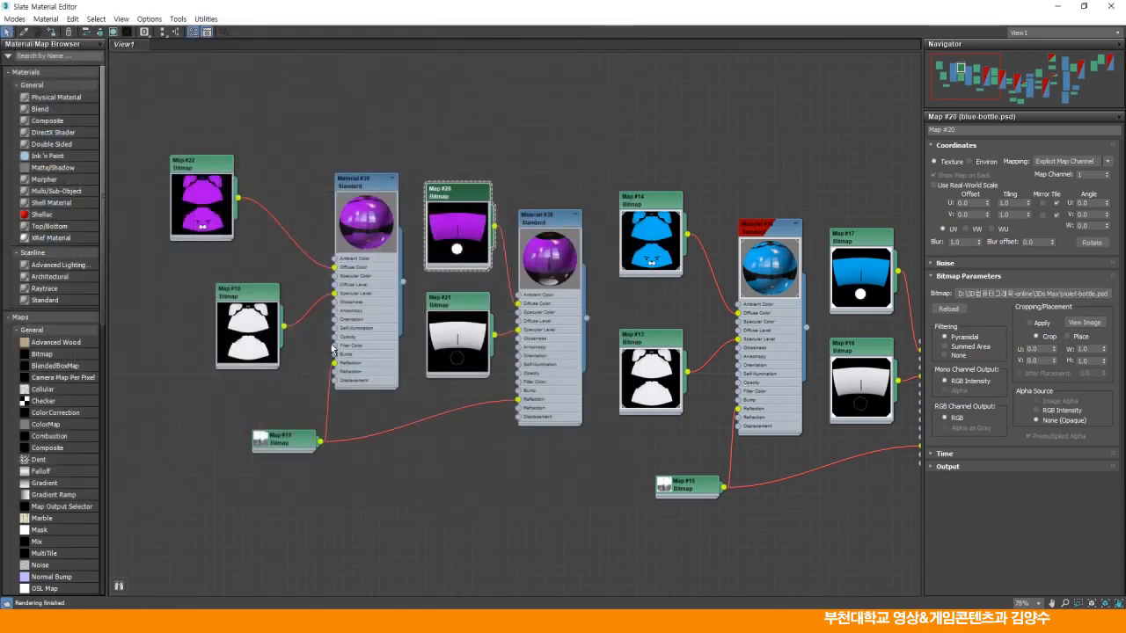
Step: Restore the Slate Material Editor to window size beside the Perspective viewport and select the cap of the front orange bear bottle
left_click(1088, 7)
left_click_drag(576, 47, 767, 103)
middle_click_drag(501, 335, 377, 257)
scroll(343, 273, "down", 4)
scroll(343, 273, "up", 3)
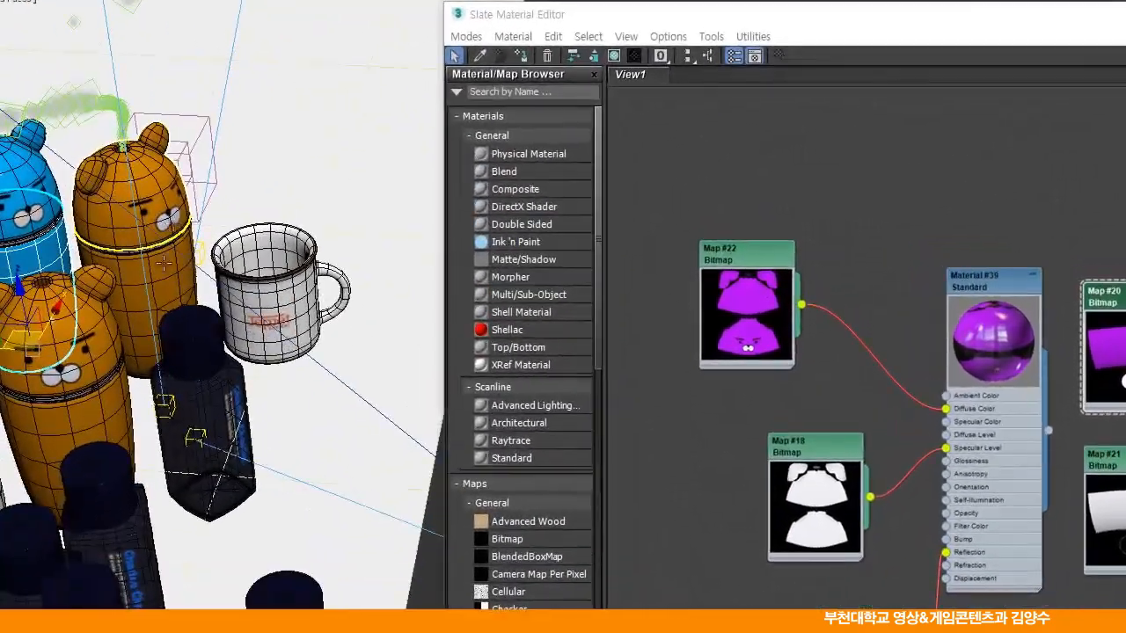
scroll(164, 263, "up", 3)
middle_click_drag(163, 263, 106, 204)
left_click(106, 203)
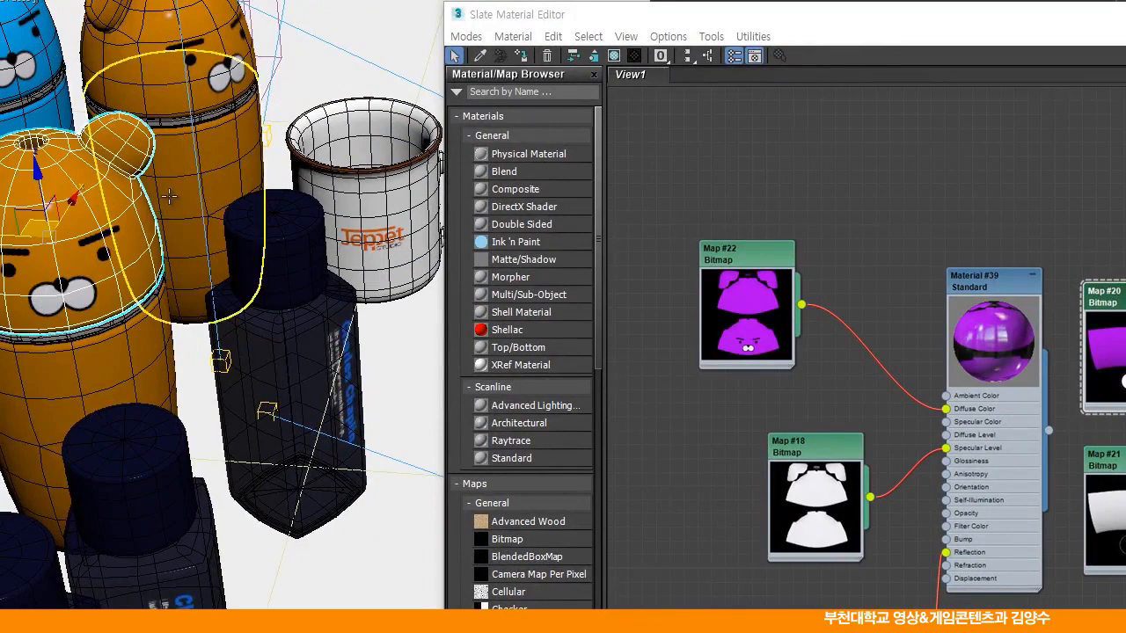
Step: Assign Material #39 to the selected front cap and turn on its shaded display in the viewport
left_click(996, 280)
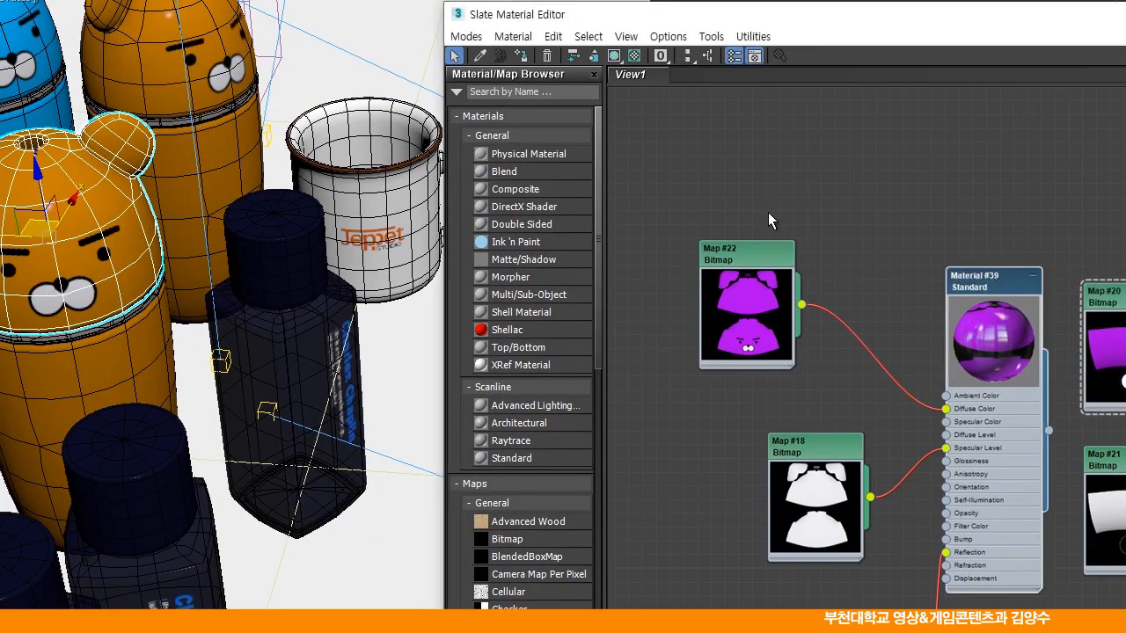
left_click(526, 56)
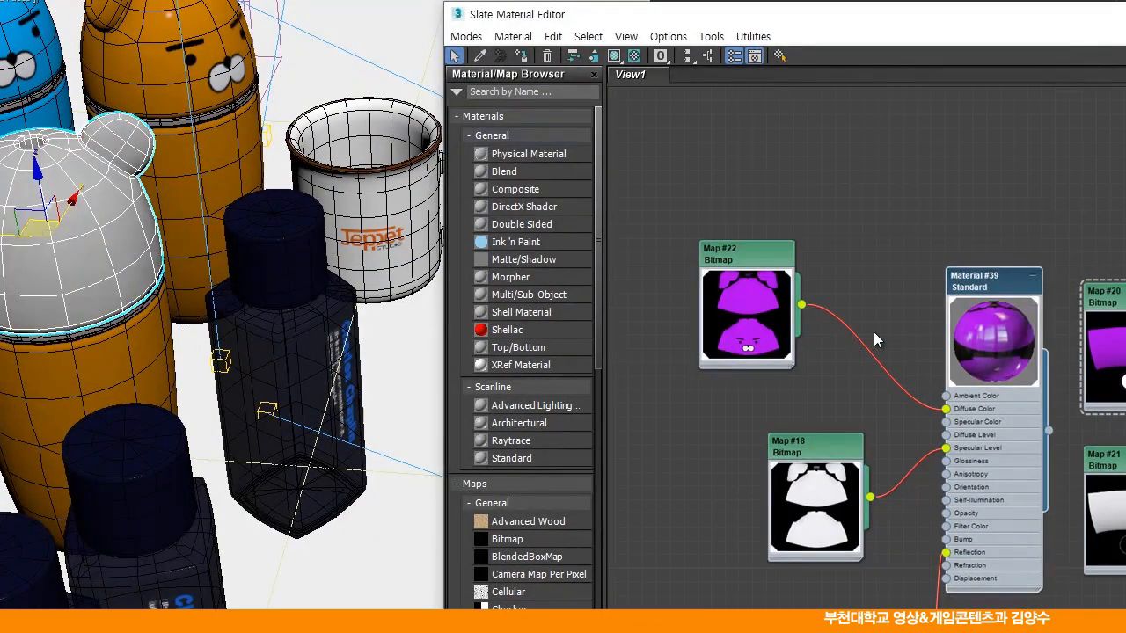
left_click(615, 57)
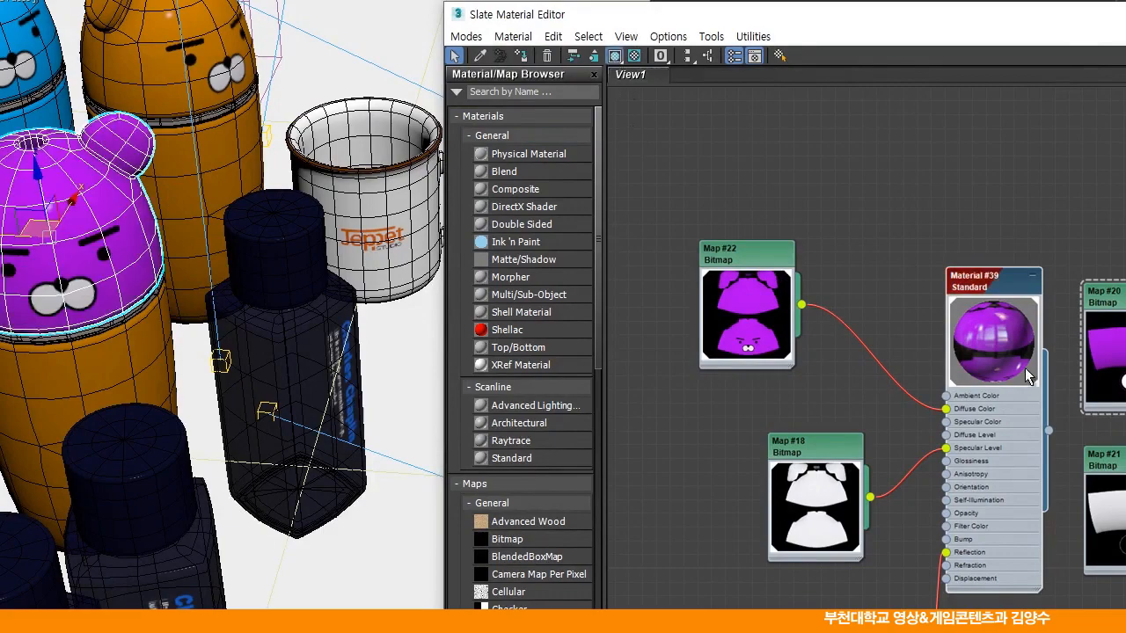
Step: Assign Material #38 to the body of the front bear bottle and turn on its shaded display in the viewport
middle_click_drag(1025, 368, 816, 370)
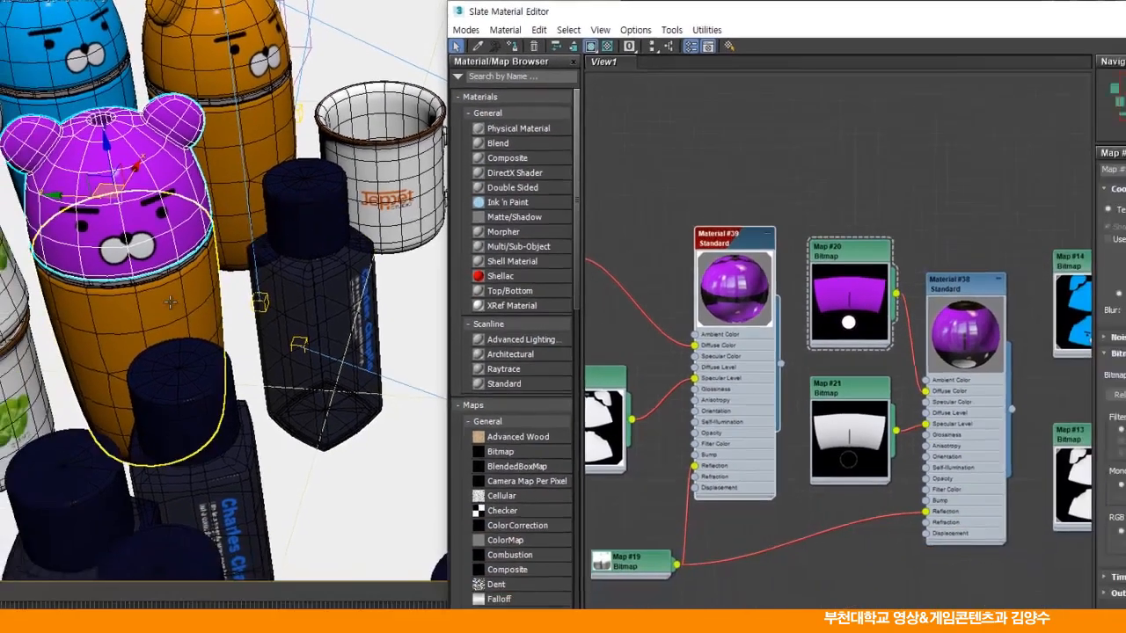
left_click(114, 360)
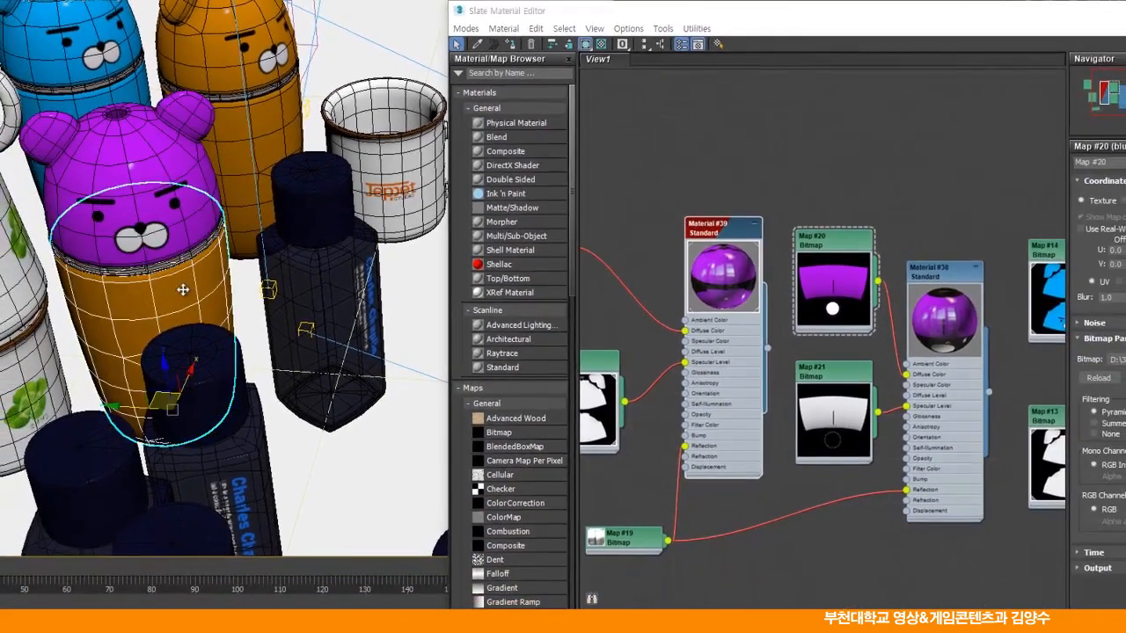
left_click(945, 276)
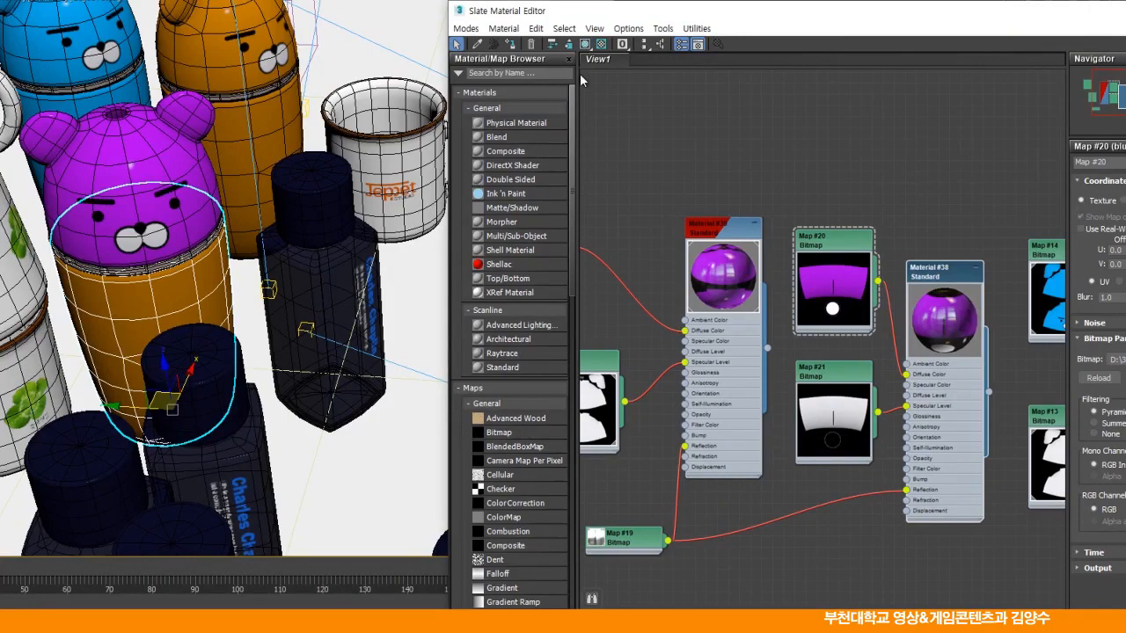
left_click(512, 43)
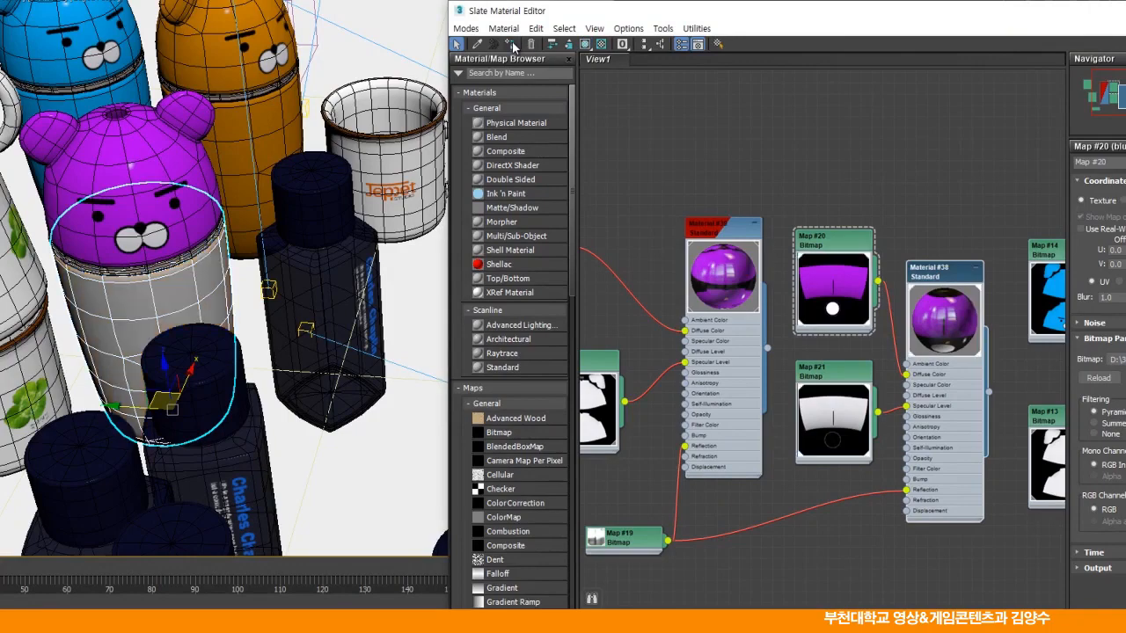
left_click(585, 44)
left_click(762, 120)
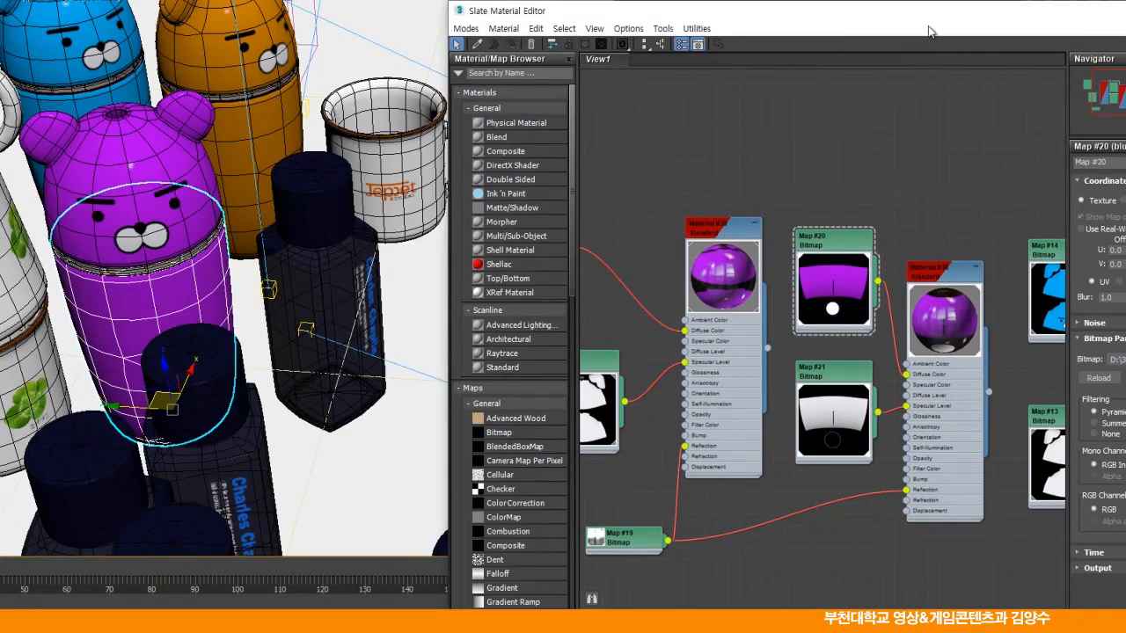
Step: Check the violet and blue bear material nodes in the enlarged Slate Material Editor and close the editor
left_click_drag(696, 20, 249, 0)
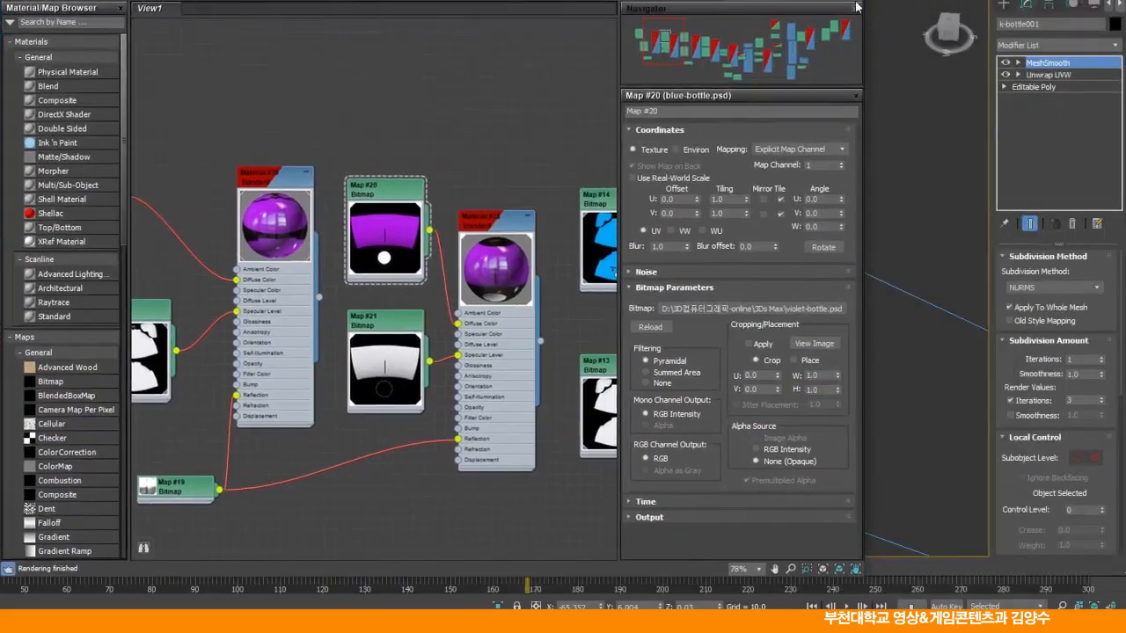
double_click(249, 0)
scroll(616, 246, "down", 3)
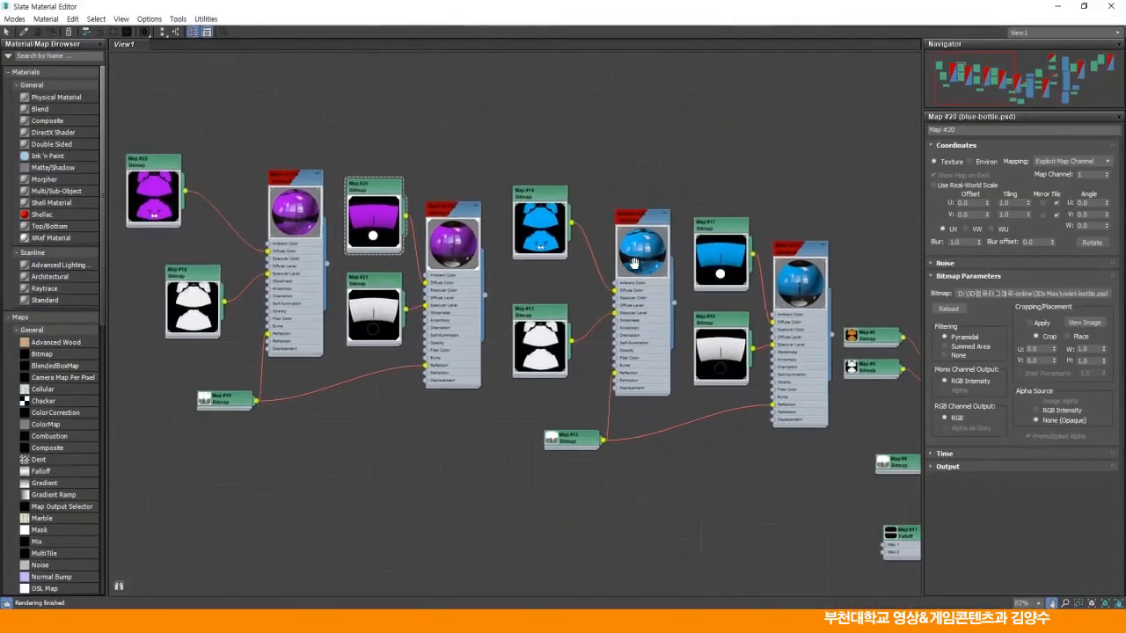
left_click(1086, 8)
left_click(976, 44)
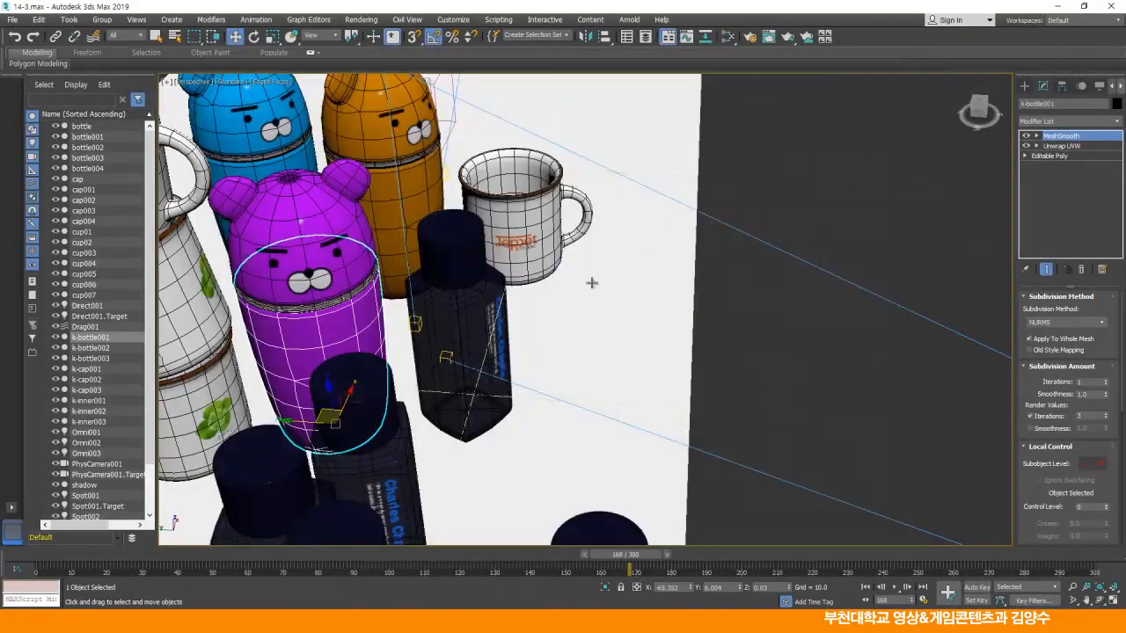
Step: Inspect the recoloured bottles in Perspective, restore the four-view layout, test-render PhysCamera001 at frame 168 and close the render windows
middle_click_drag(593, 279, 800, 283)
scroll(800, 283, "down", 5)
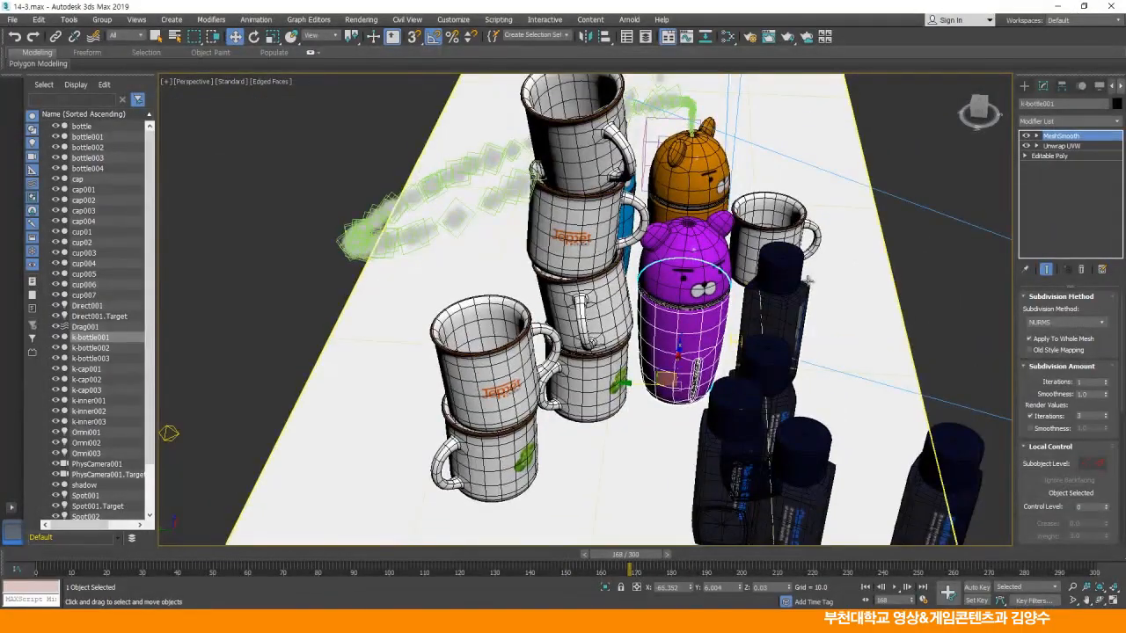
middle_click_drag(808, 282, 741, 207, "alt")
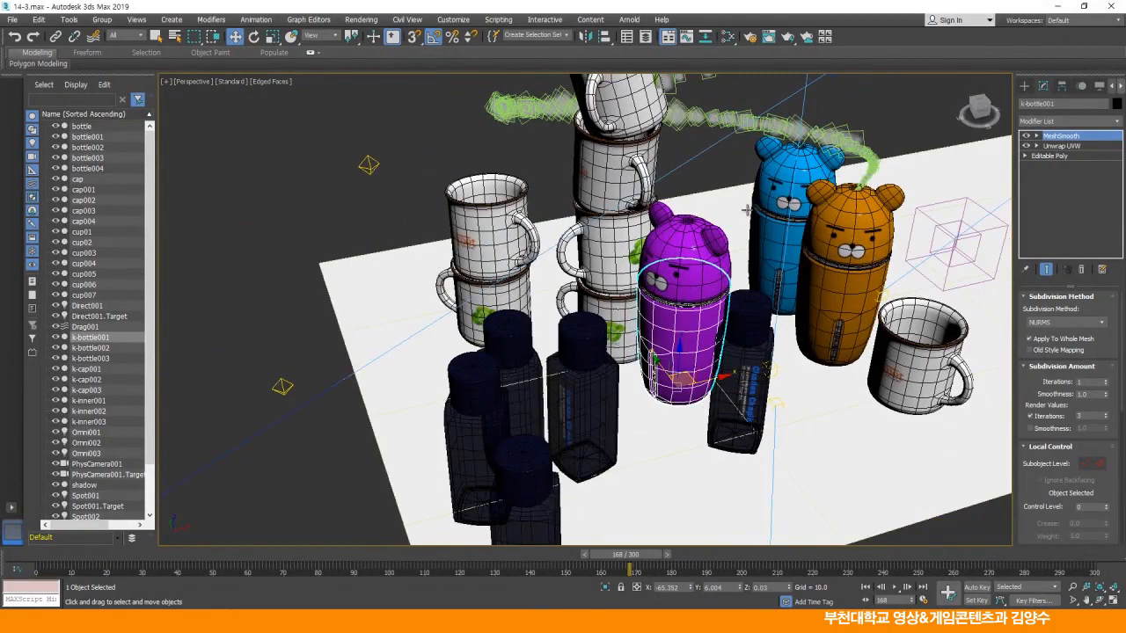
key("alt+w")
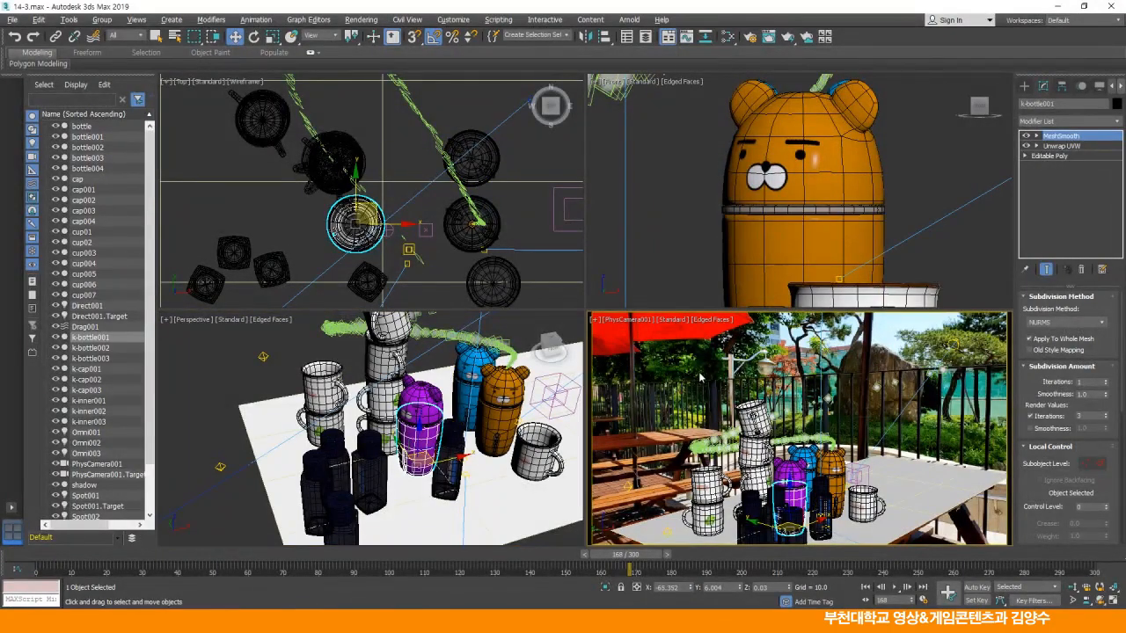
key("F10")
left_click(365, 89)
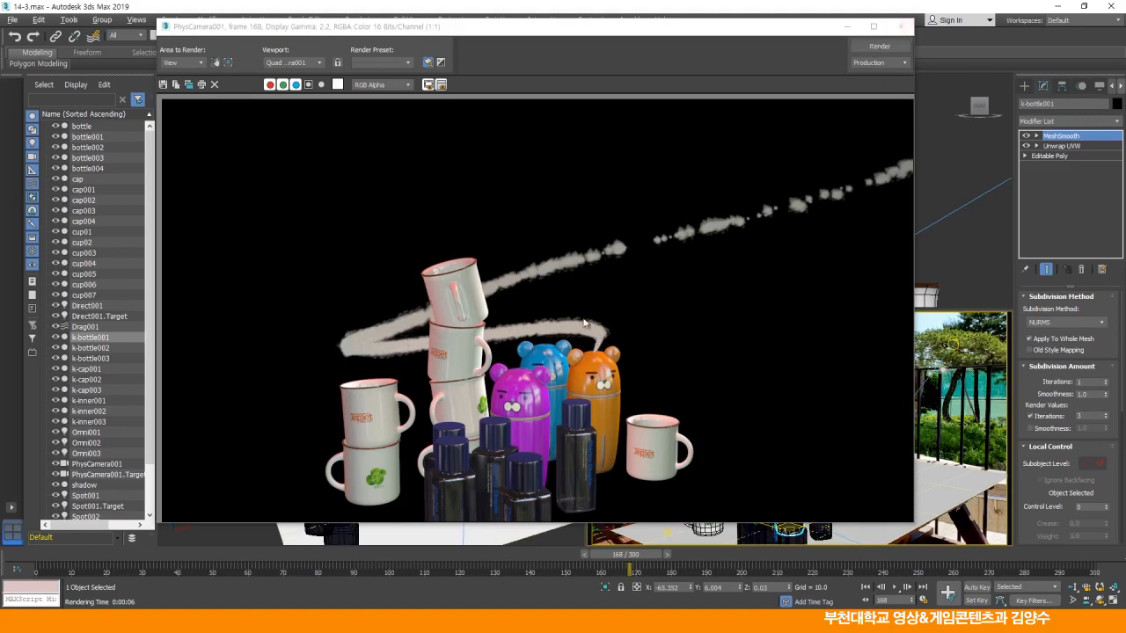
left_click(901, 27)
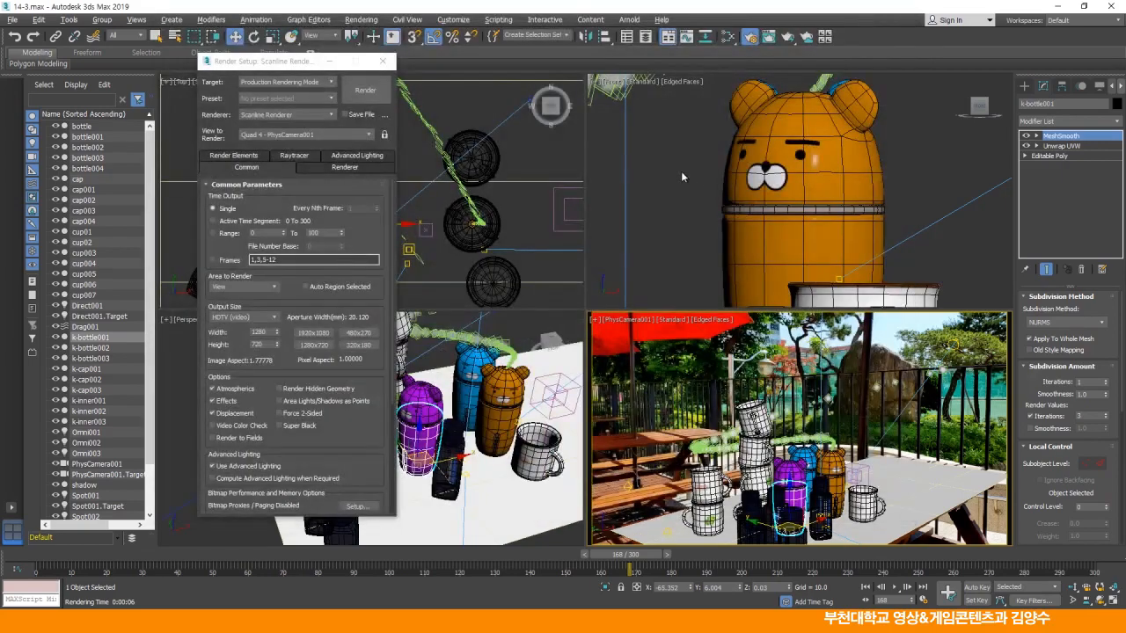
left_click(383, 61)
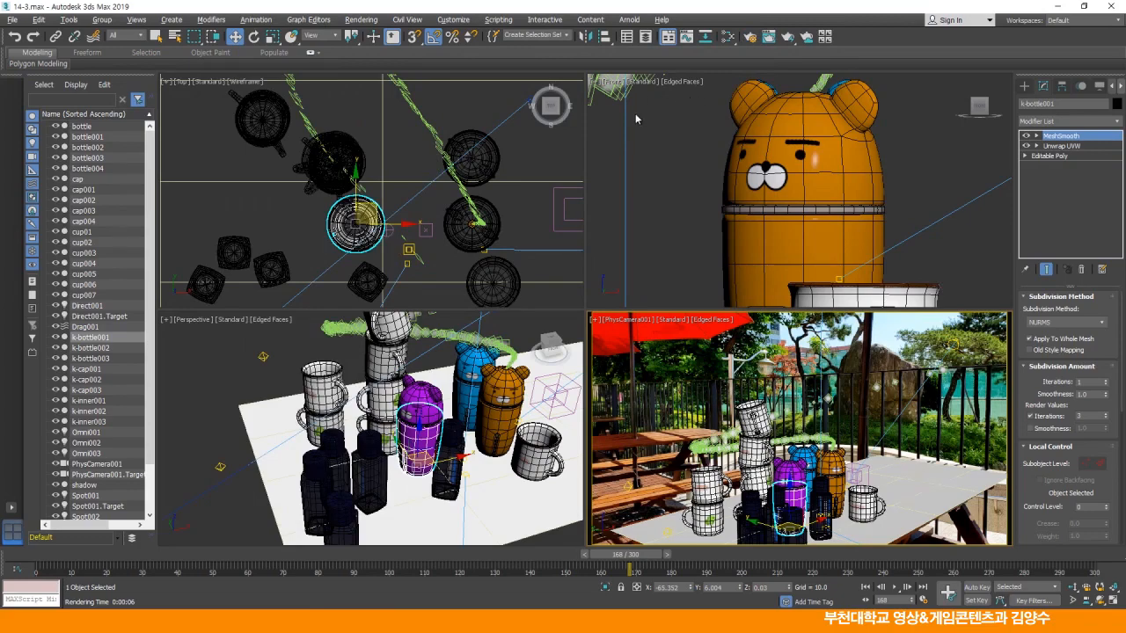
Step: Enable the environment map background-02.jpg as the render background and close the environment settings
left_click(361, 20)
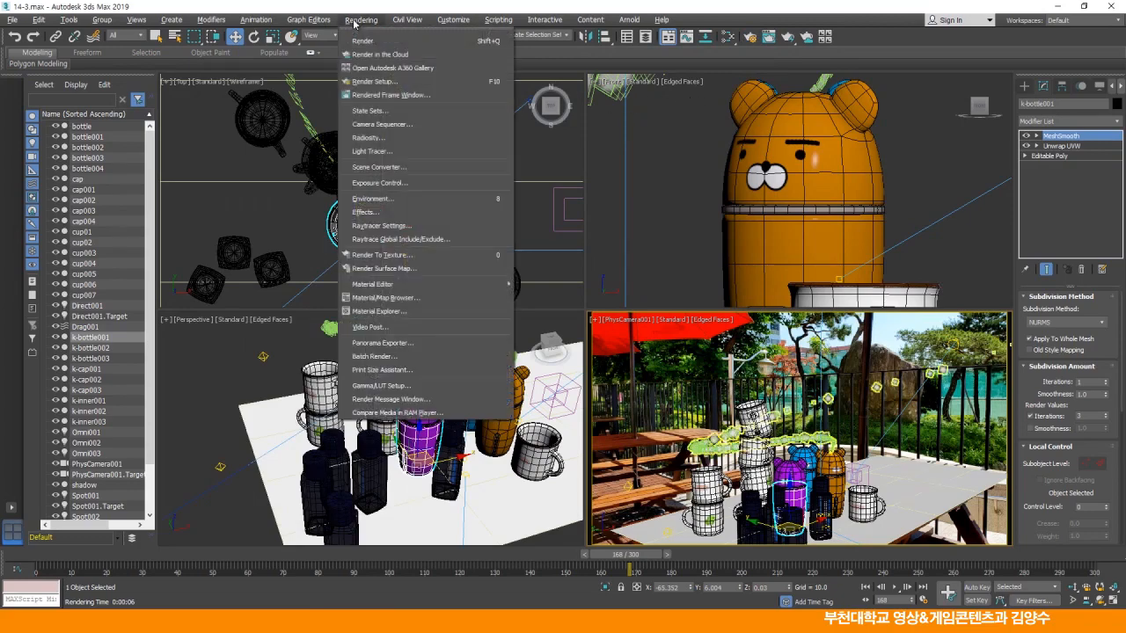
left_click(396, 198)
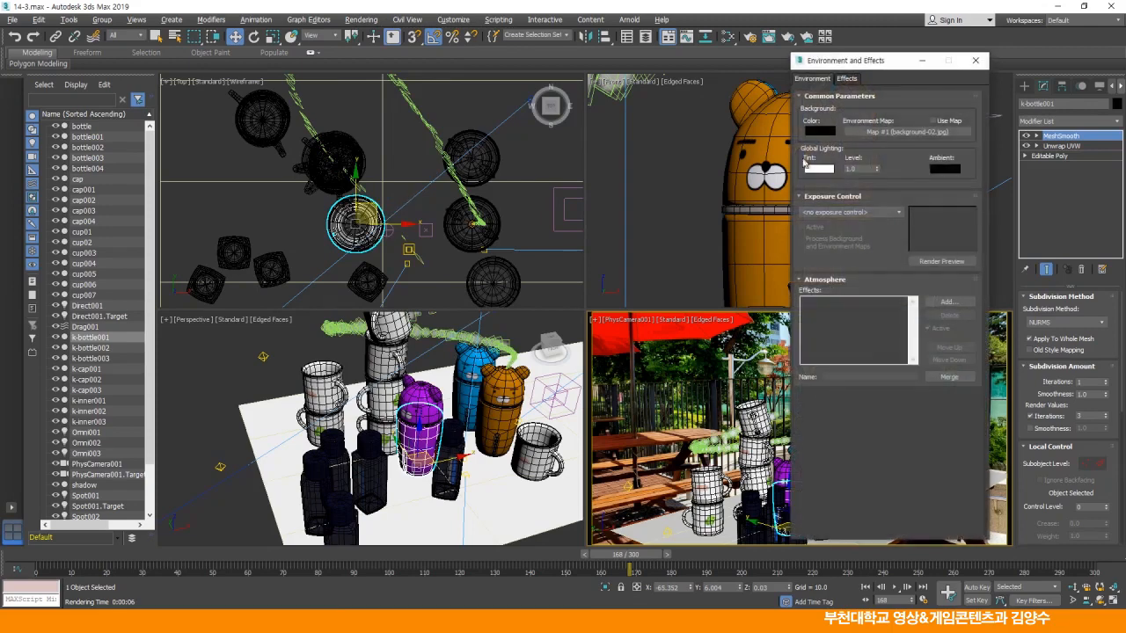
left_click_drag(882, 69, 576, 62)
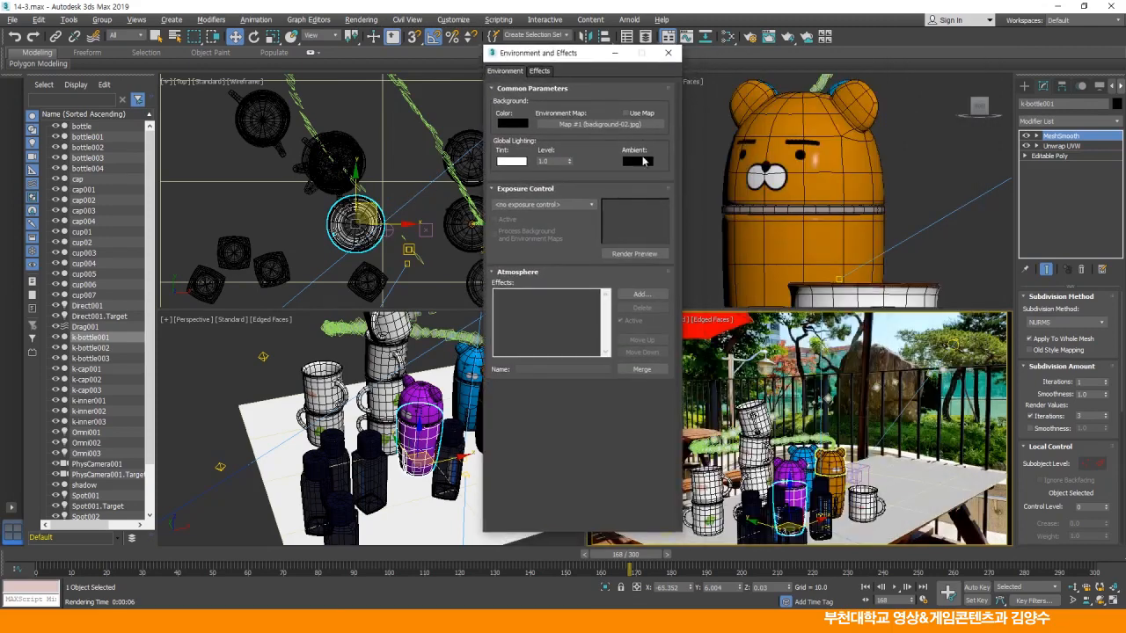
left_click(626, 114)
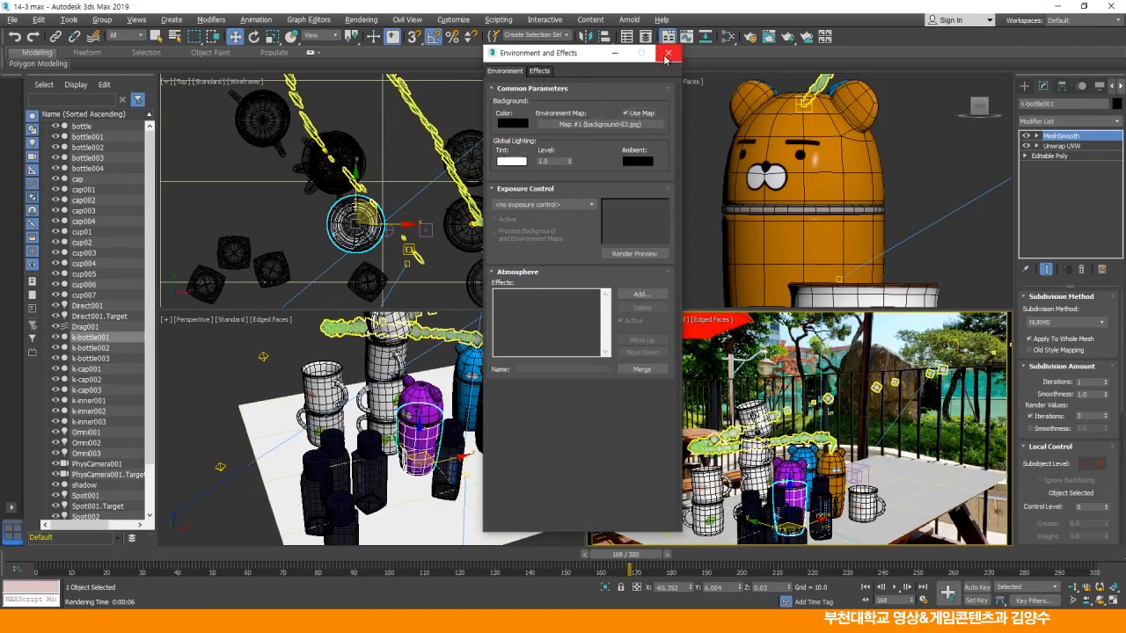
left_click_drag(599, 55, 681, 69)
left_click(750, 67)
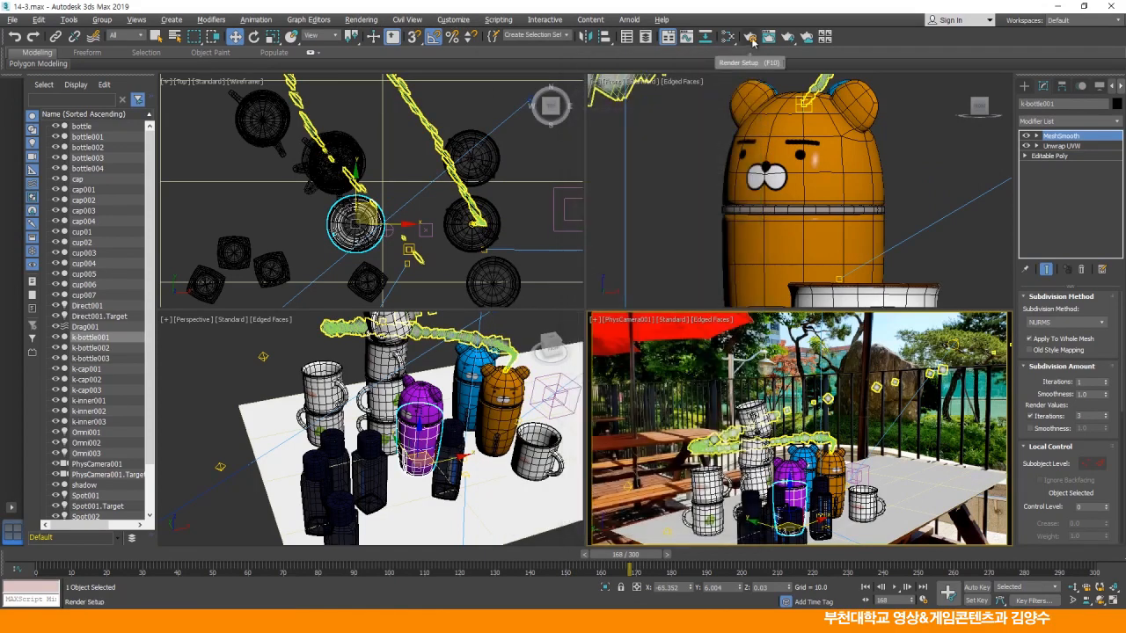
Step: Render PhysCamera001 with the environment background, inspect the bottles and mugs against it, and close the render windows
key("F10")
left_click(365, 91)
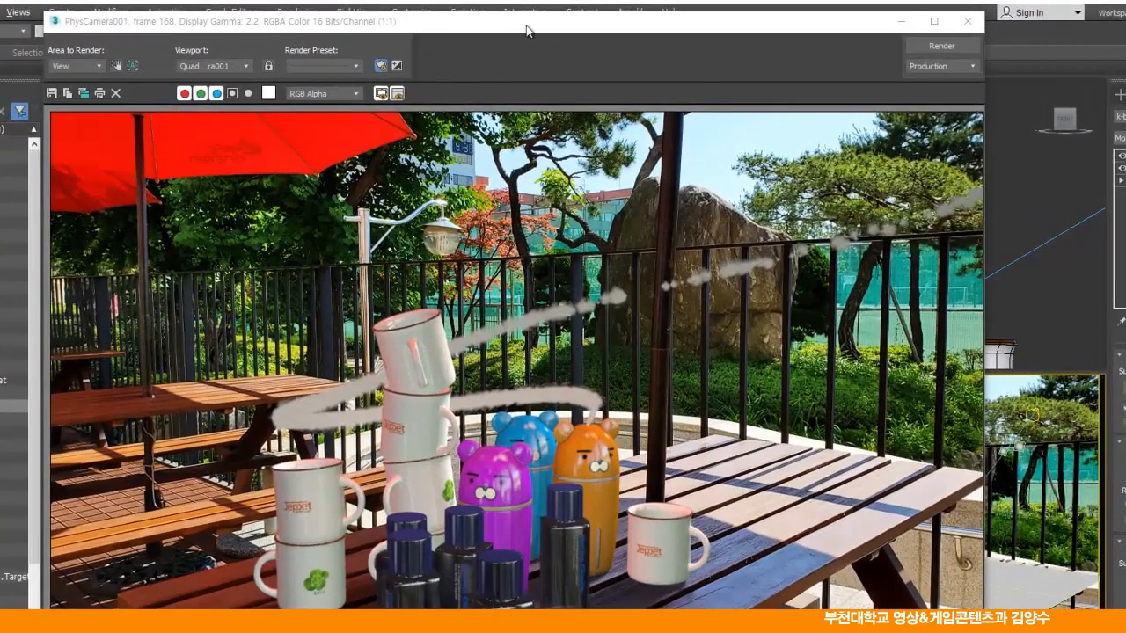
left_click_drag(546, 27, 575, 15)
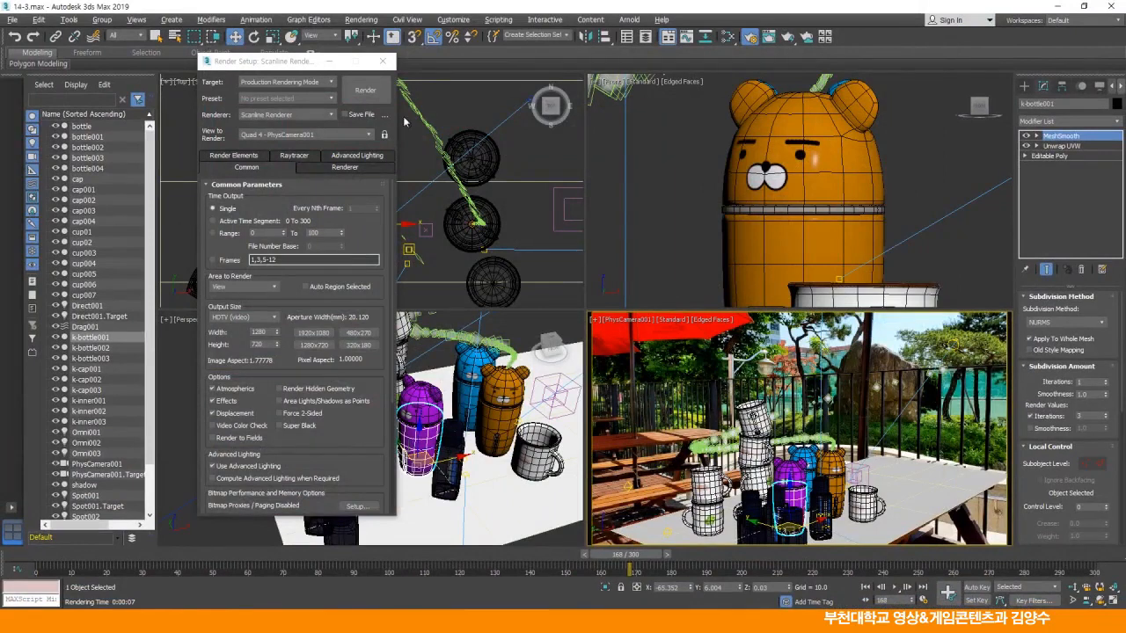
left_click(382, 61)
Step: Maximize the Front view with the whole light setup in frame and select the spotlight Spot001
scroll(810, 247, "down", 8)
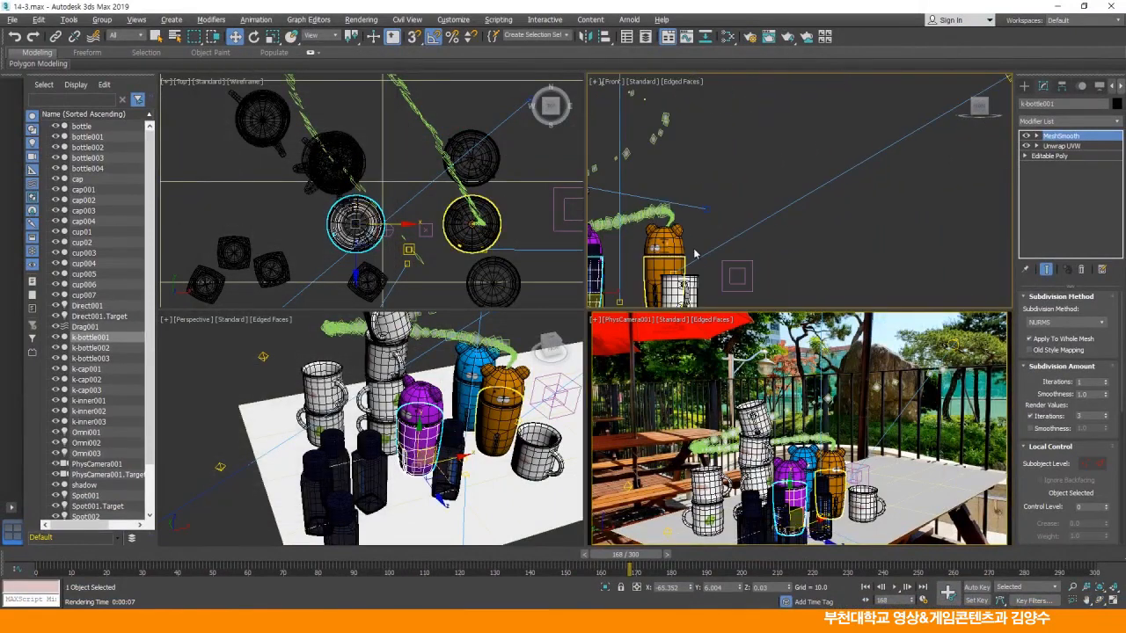
left_click(813, 201)
mouse_move(753, 258)
middle_mouse_down()
mouse_move(784, 236)
mouse_move(769, 244)
middle_mouse_up()
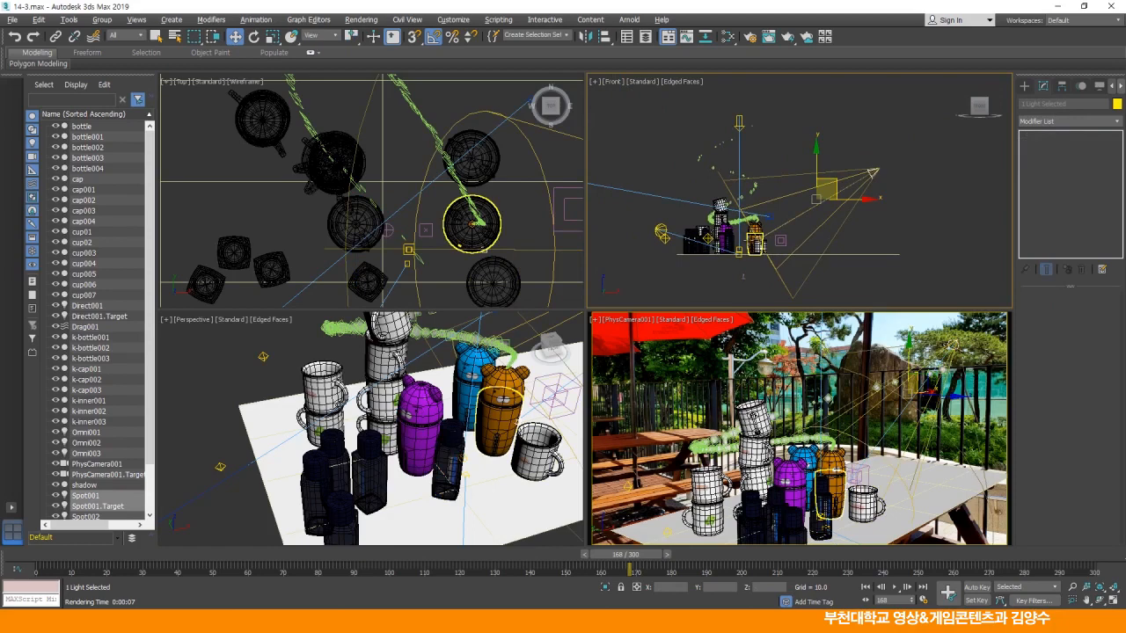
key("alt+w")
scroll(626, 312, "up", 2)
middle_click_drag(588, 334, 629, 297)
left_click(900, 223)
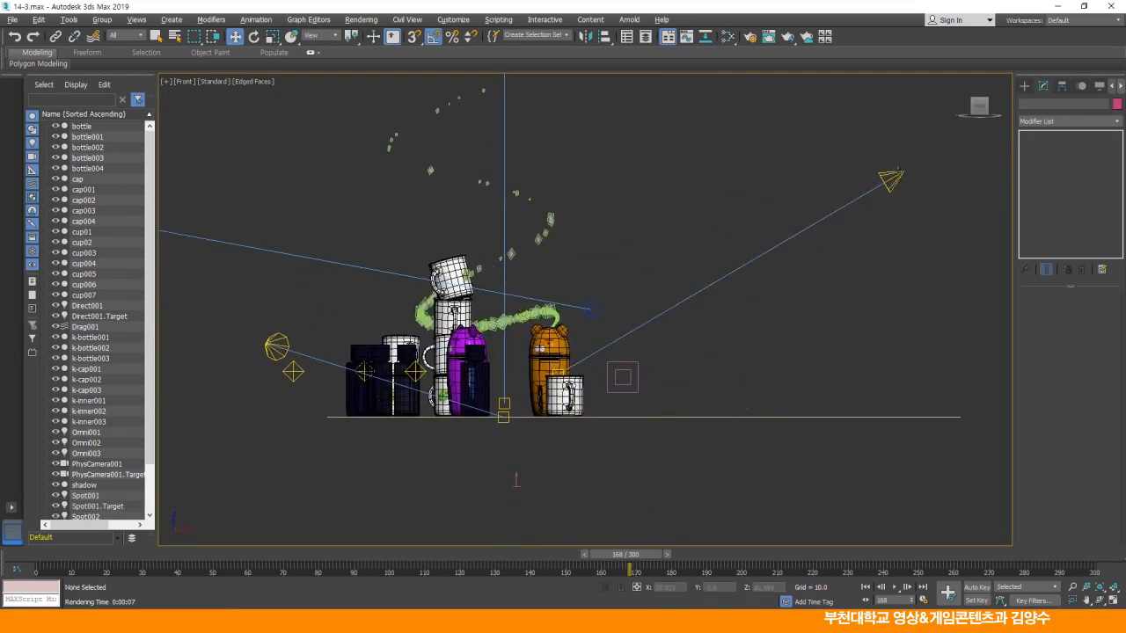
left_click(896, 176)
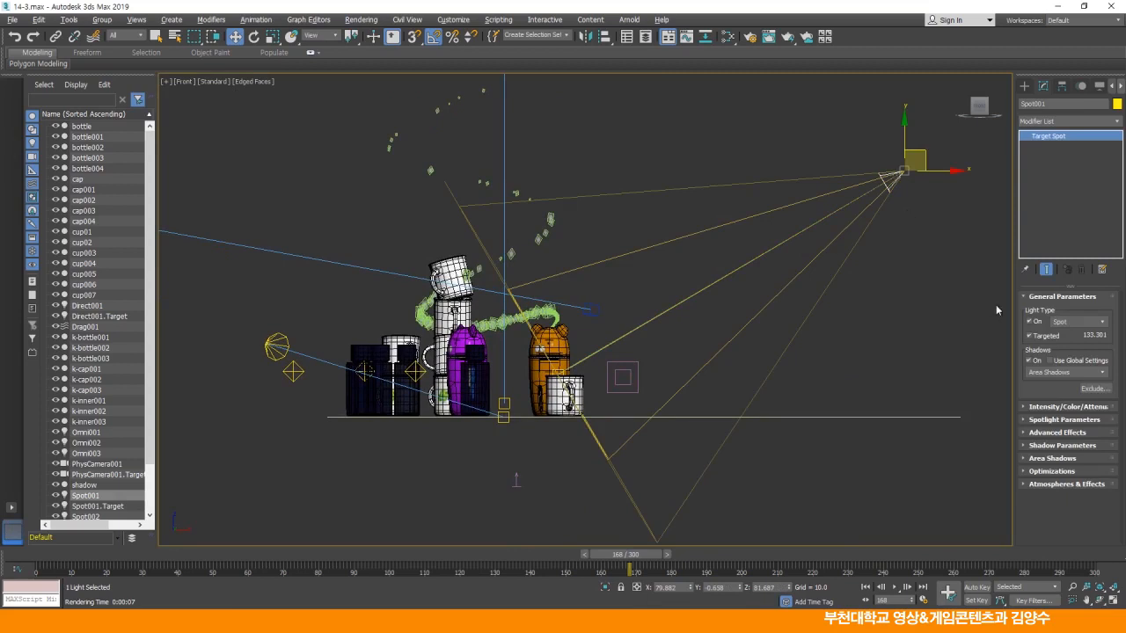
Step: Turn on and show Spot001's far attenuation, setting its start to about 182.703 and its end to about 195.883
left_click_drag(1013, 297, 856, 289)
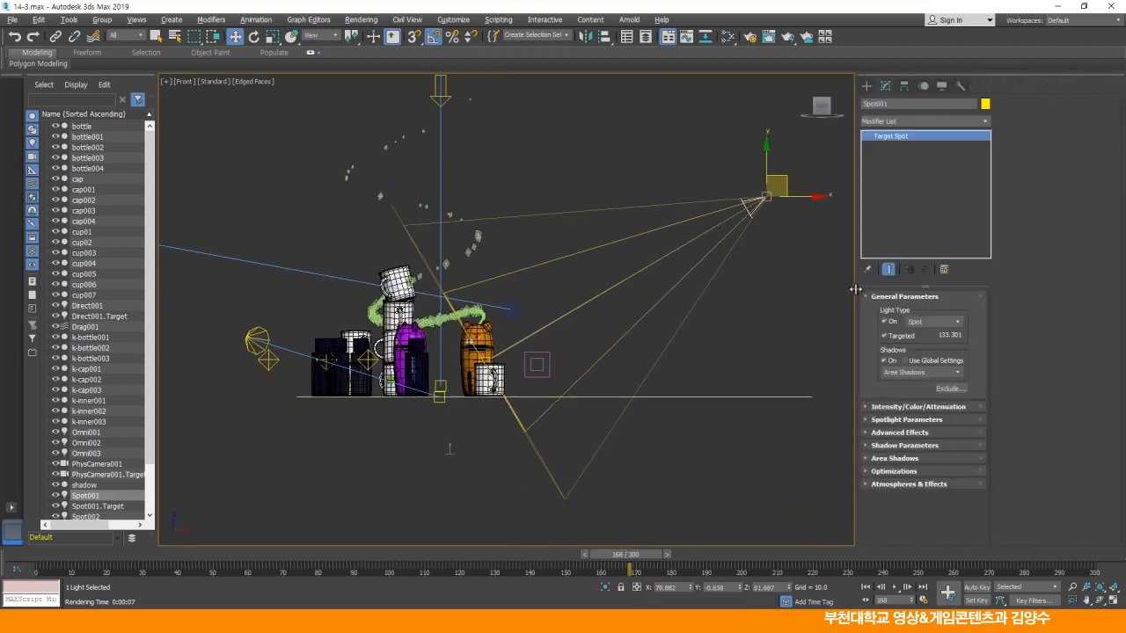
left_click(875, 407)
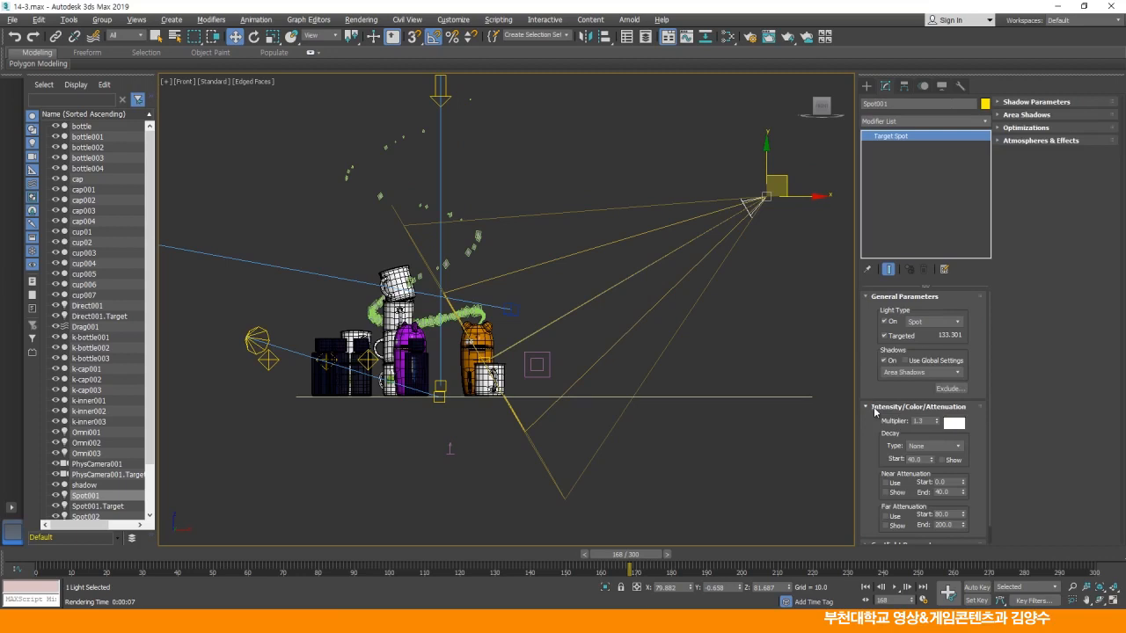
scroll(869, 447, "down", 1)
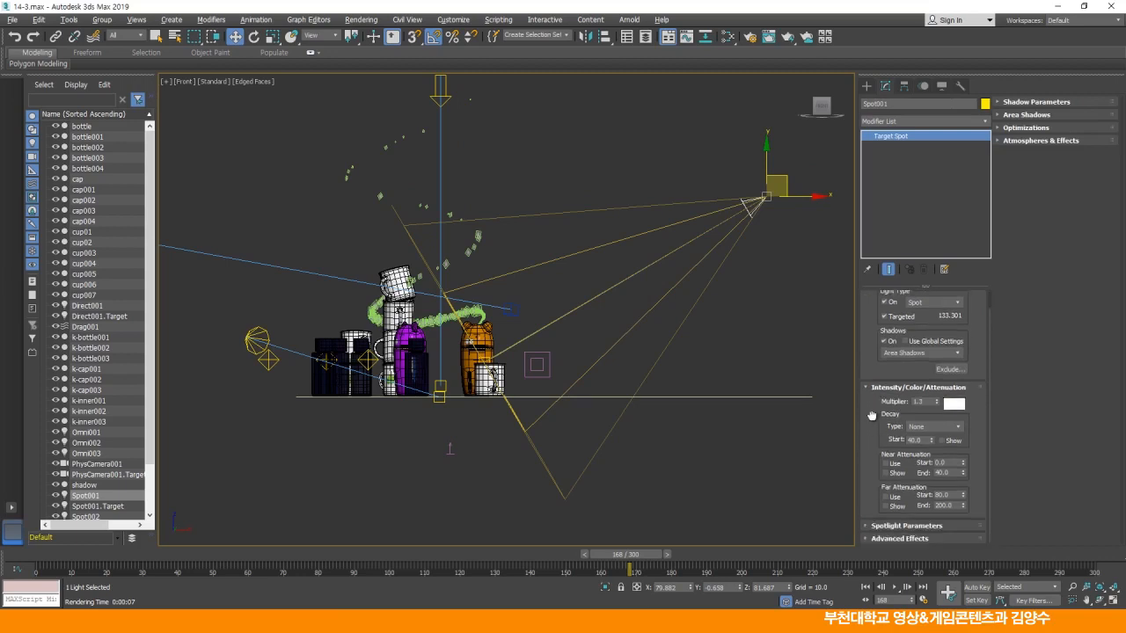
left_click(886, 497)
left_click(886, 507)
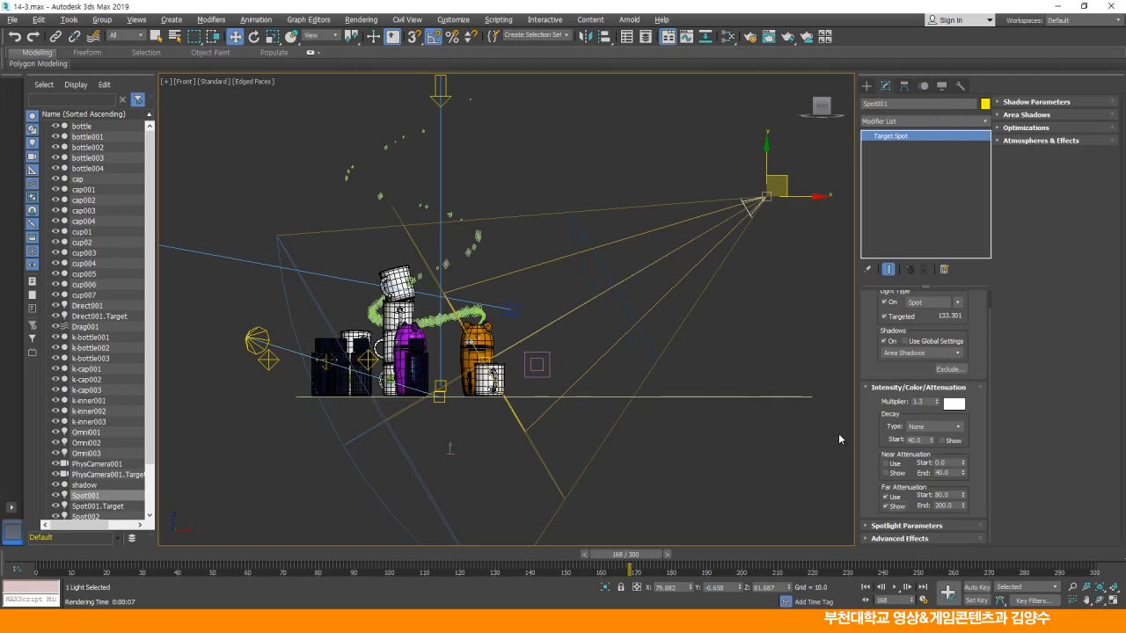
left_click_drag(963, 495, 977, 415)
left_click_drag(964, 512, 966, 507)
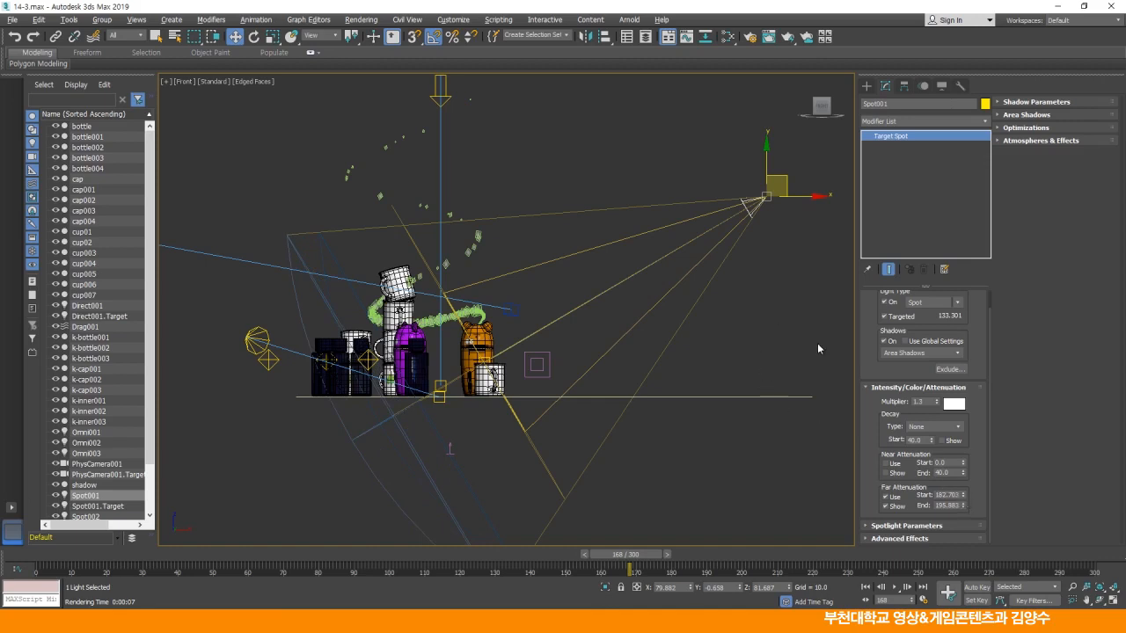
Step: Set Spot001's intensity multiplier to 1.4
left_click_drag(928, 403, 897, 403)
type("1.4")
key("Return")
Step: Start a test render of the bottles and mugs in the Front view and cancel it partway
middle_click_drag(545, 347, 566, 344)
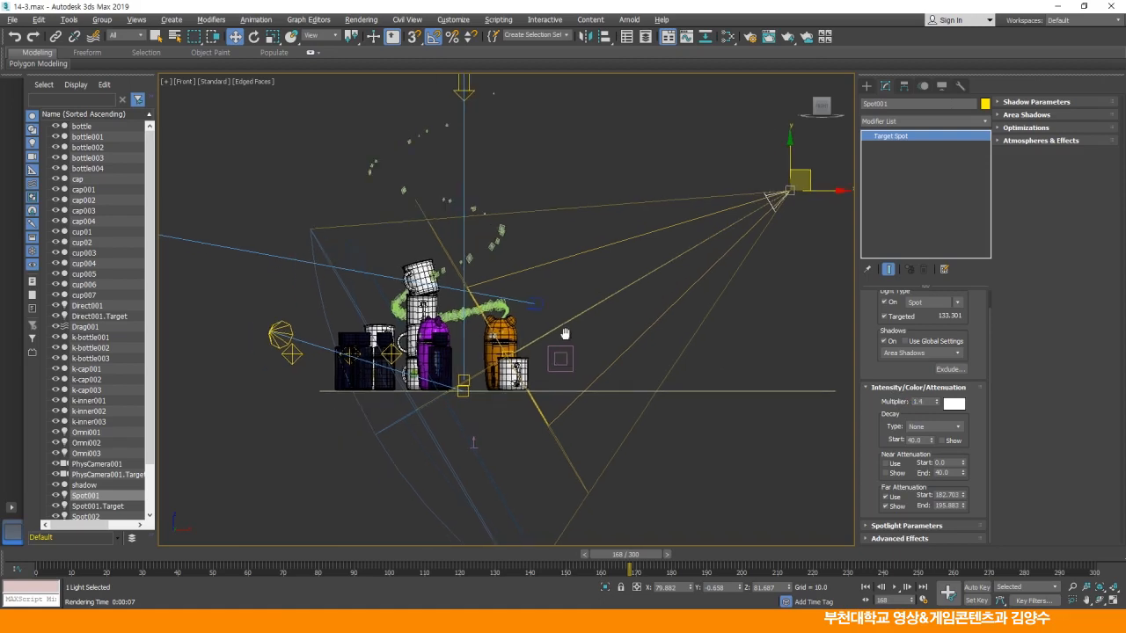
middle_click_drag(477, 352, 504, 307)
scroll(504, 307, "up", 5)
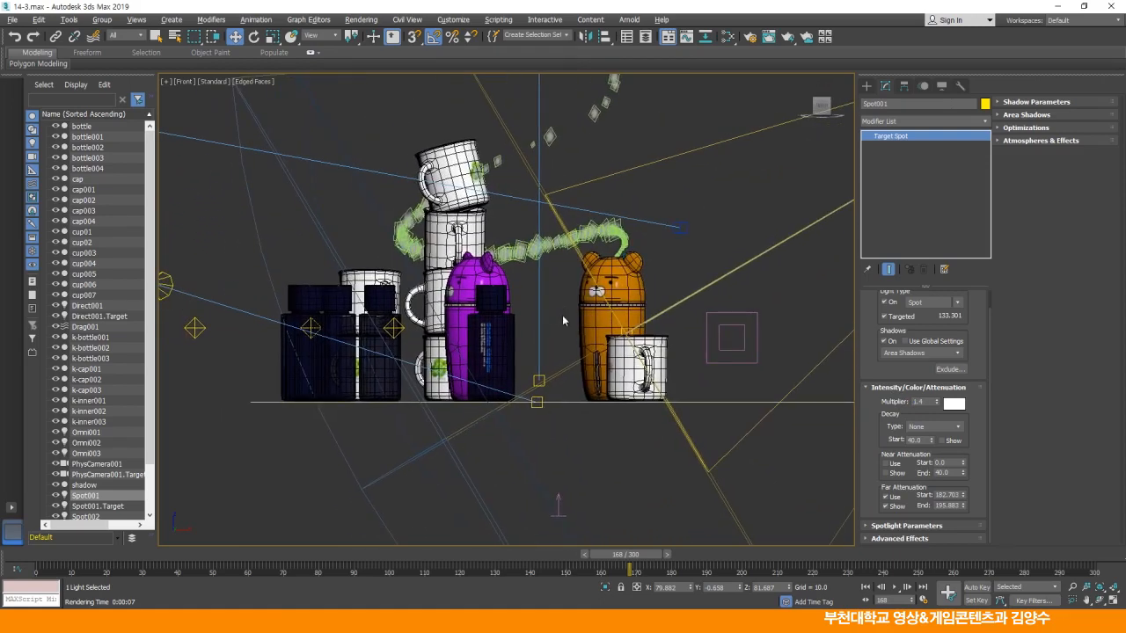
scroll(534, 327, "up", 2)
middle_click_drag(535, 327, 556, 337)
scroll(538, 333, "down", 2)
scroll(562, 339, "up", 2)
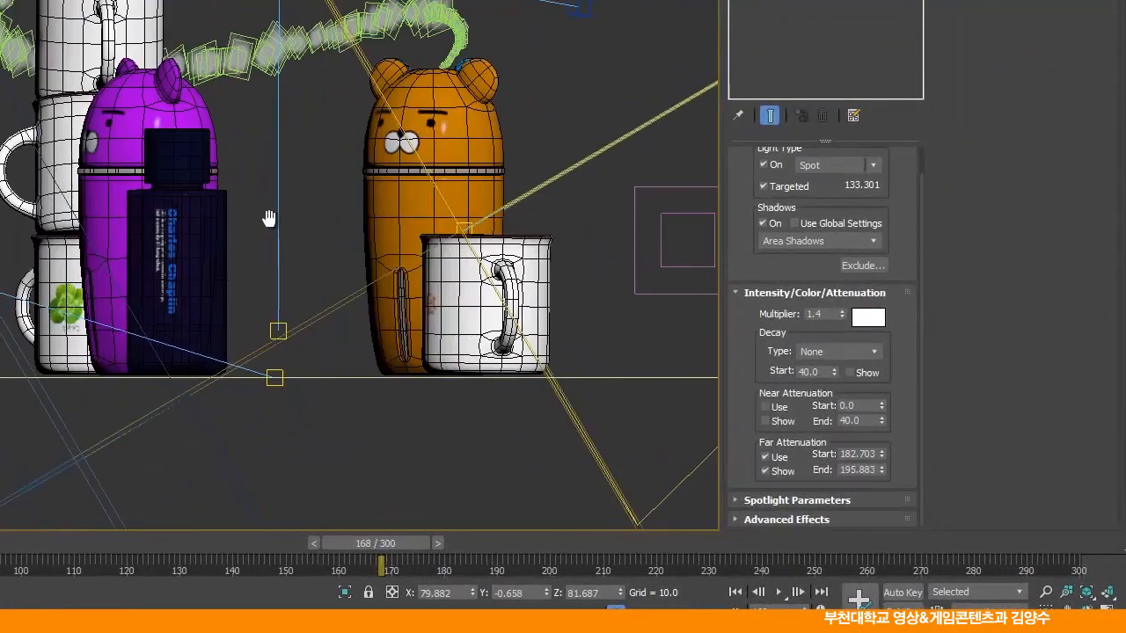
middle_click_drag(270, 219, 321, 208)
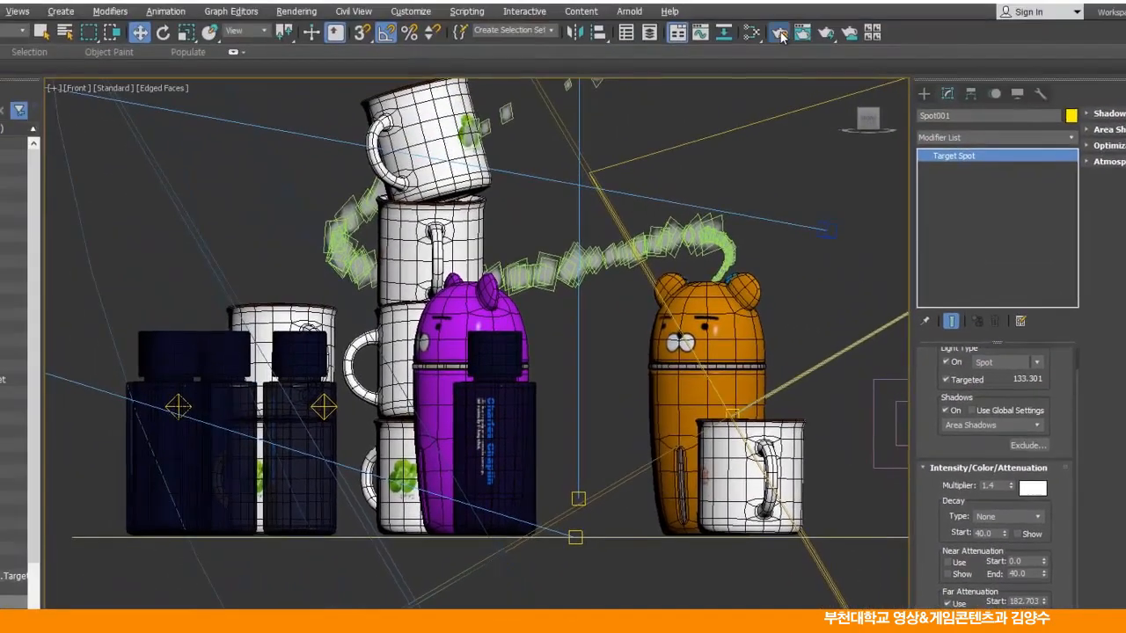
left_click(777, 34)
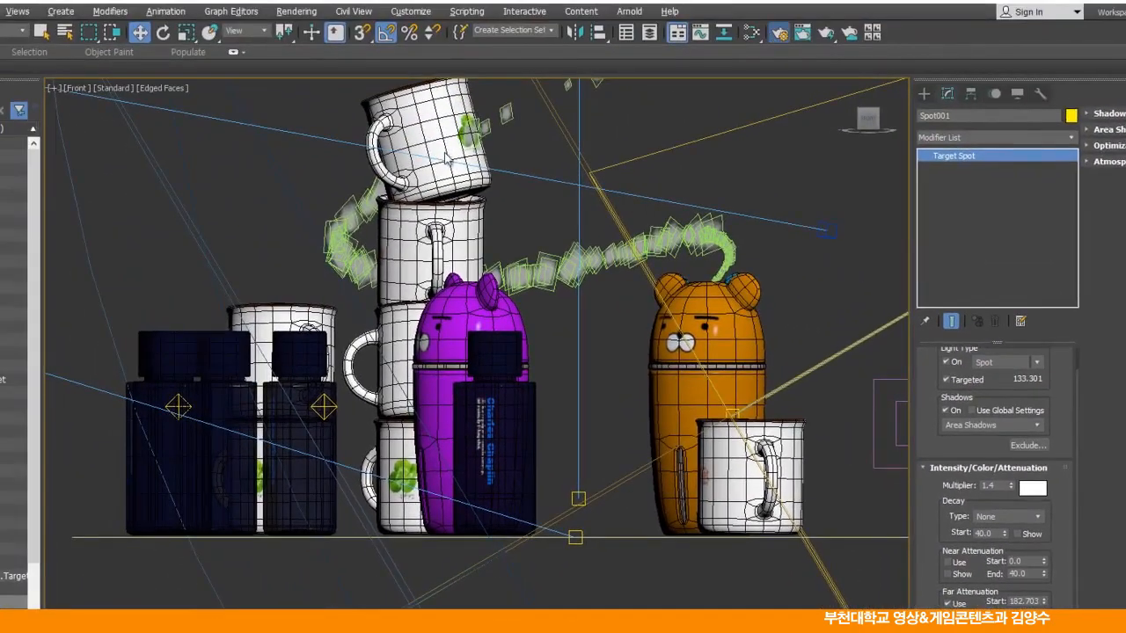
left_click(302, 98)
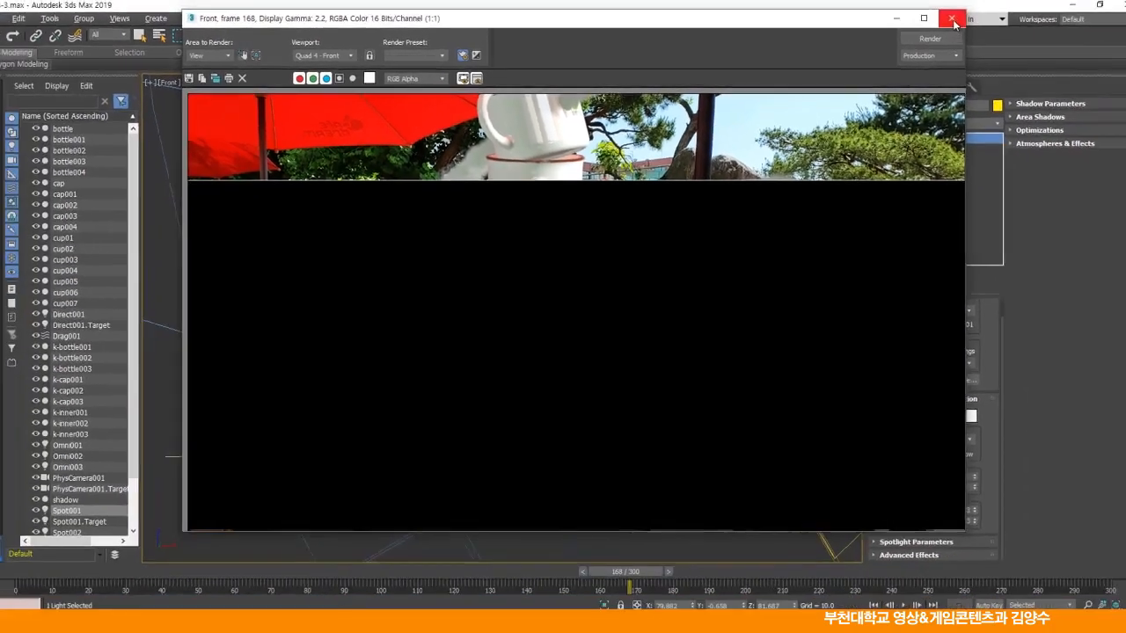
left_click(1016, 10)
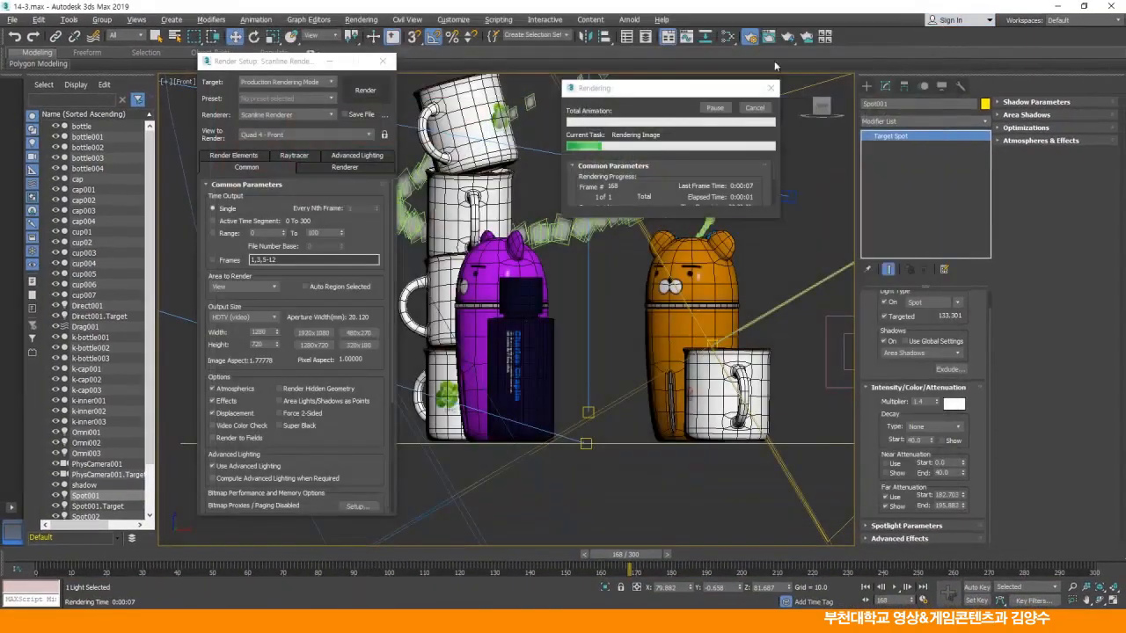
left_click(753, 108)
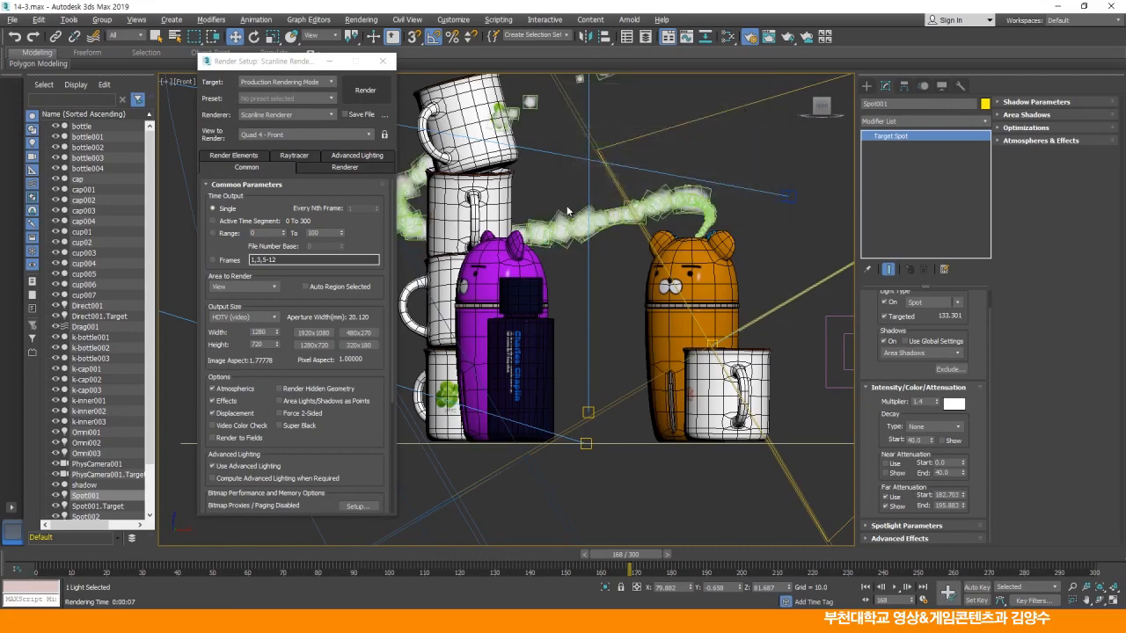
Step: Turn off the environment map and render the Front view against the plain black background, closing the image after inspecting the bottles
left_click(275, 64)
left_click_drag(275, 64, 204, 70)
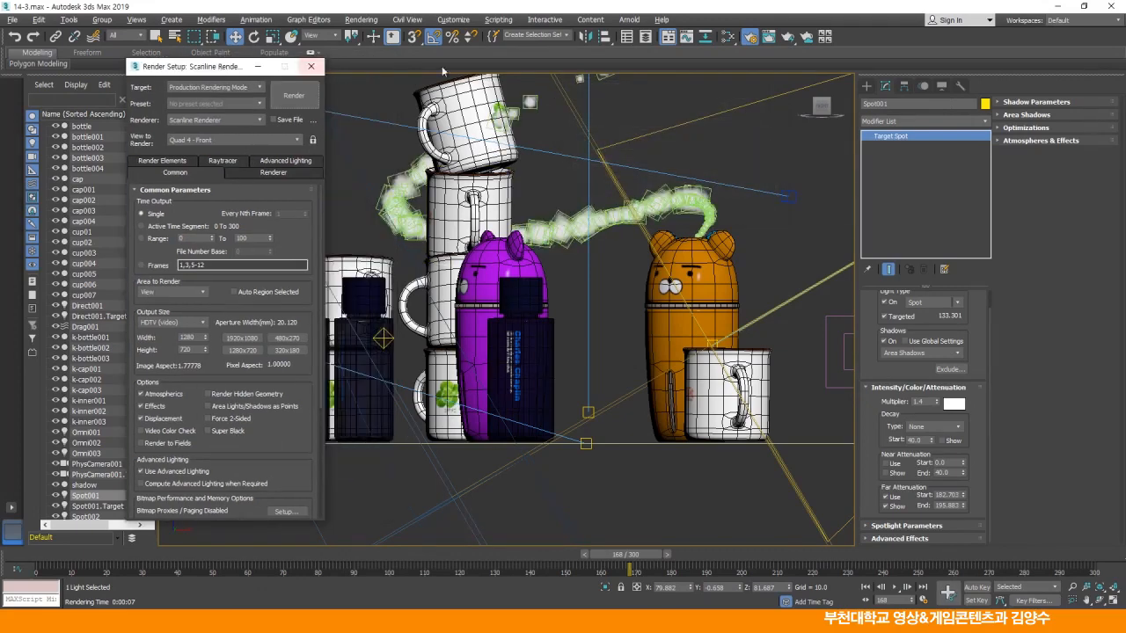
left_click(358, 20)
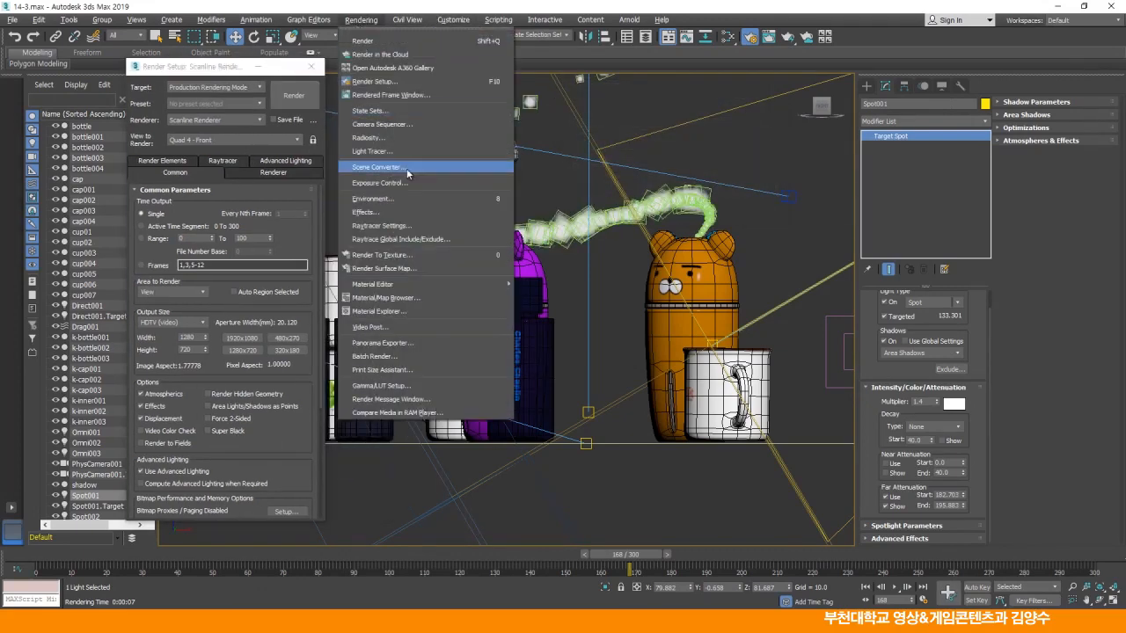
left_click(406, 201)
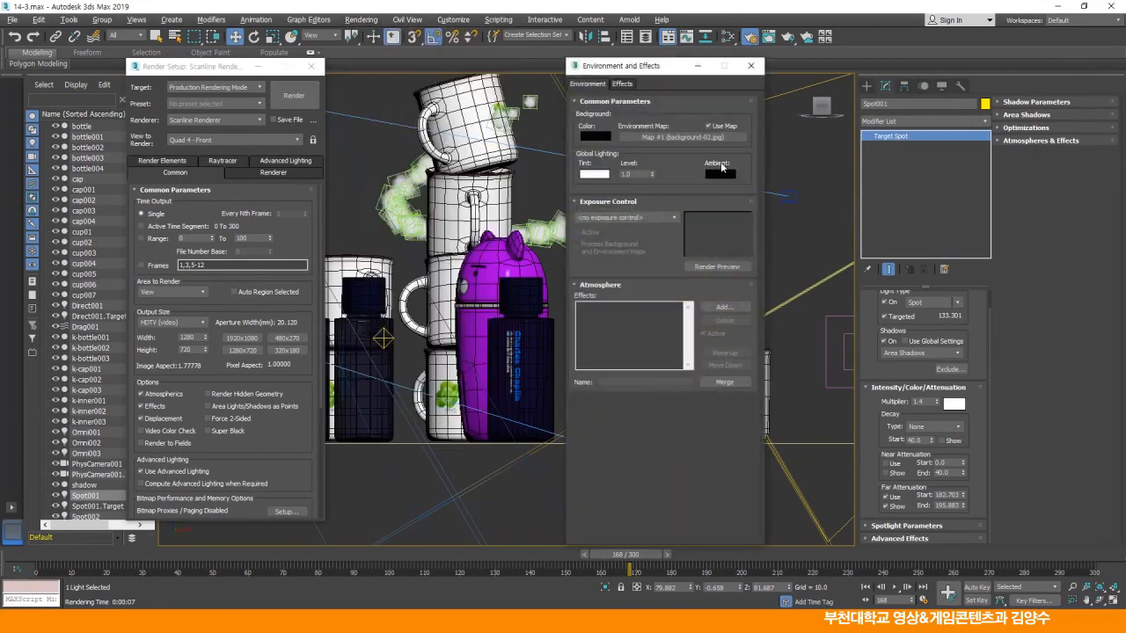
left_click(293, 95)
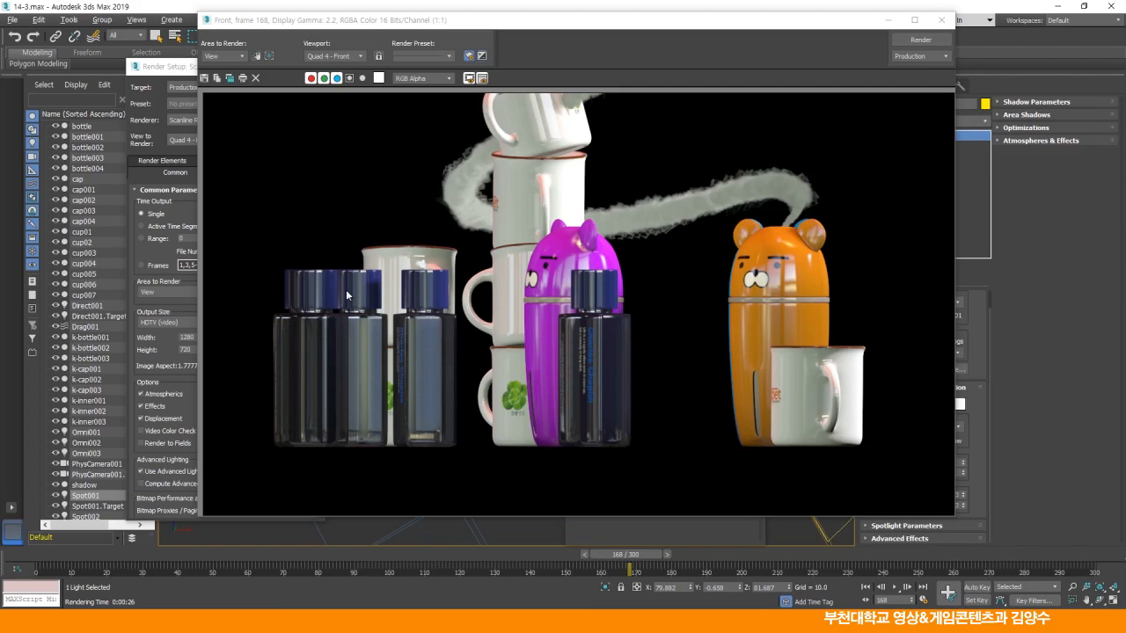
left_click(941, 20)
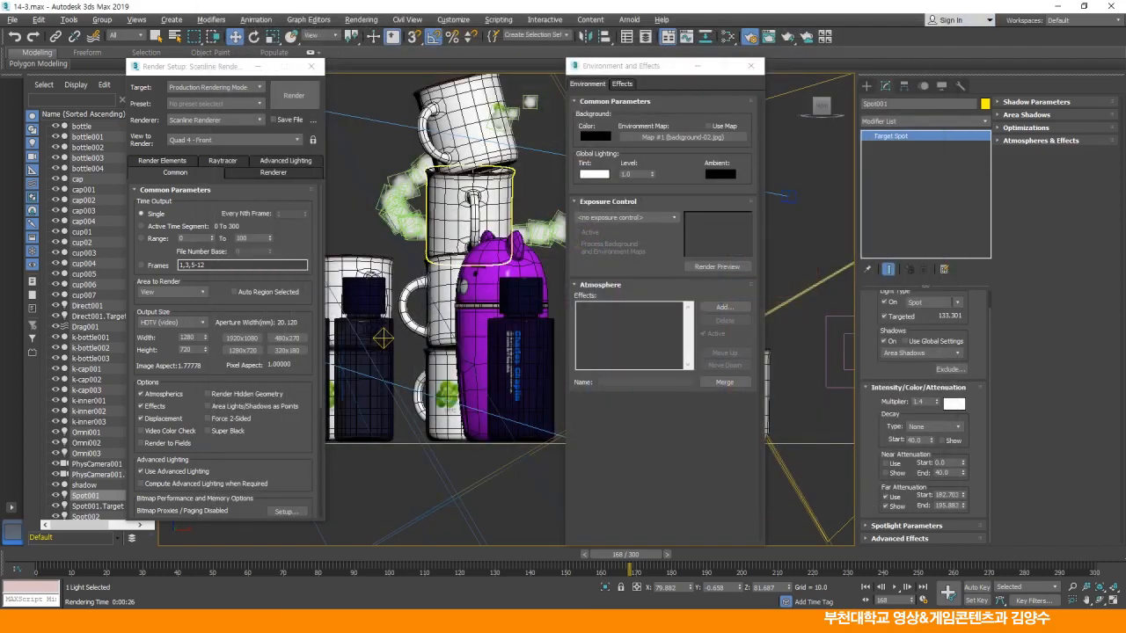
Step: Turn the background-02.jpg environment map back on, render the PhysCamera001 view, inspect it and close the render windows
left_click(710, 124)
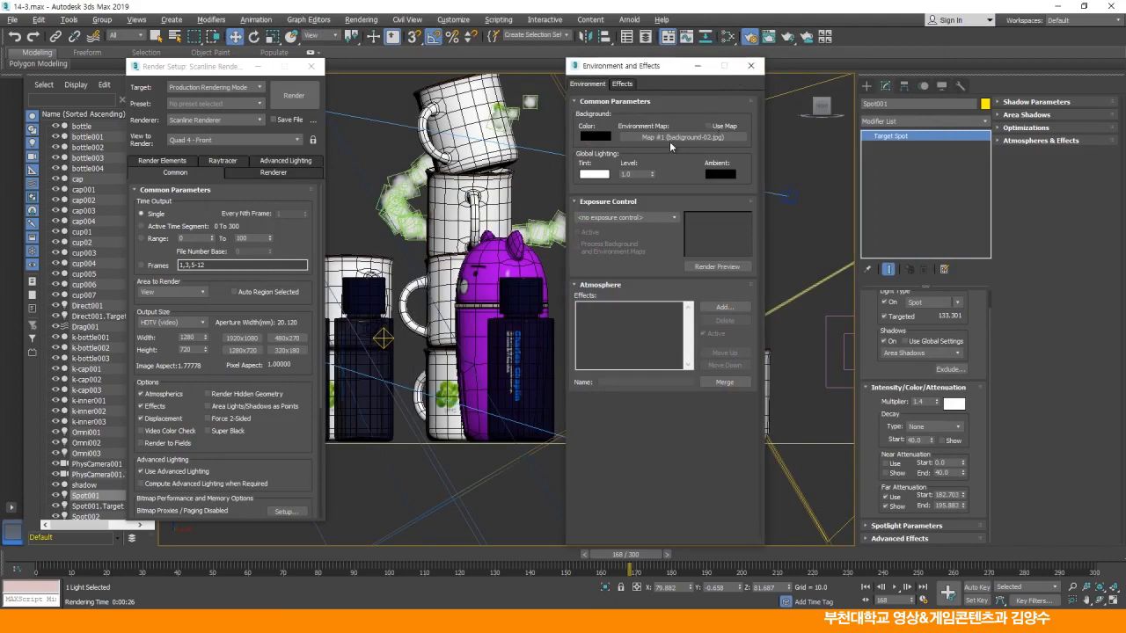
left_click(750, 66)
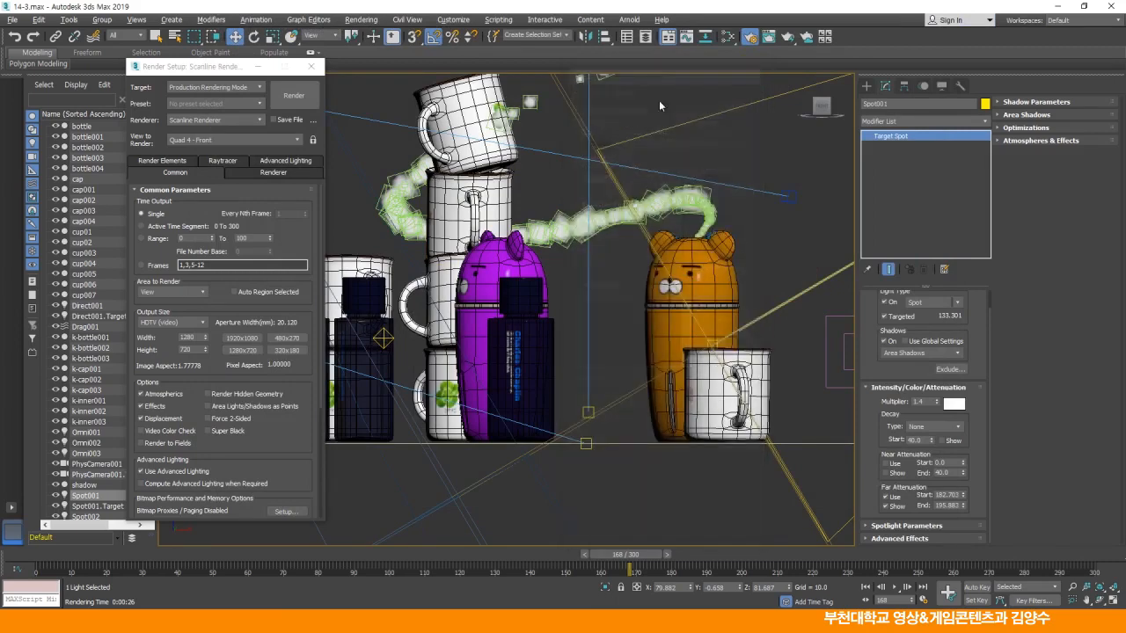
key("alt+w")
right_click(663, 426)
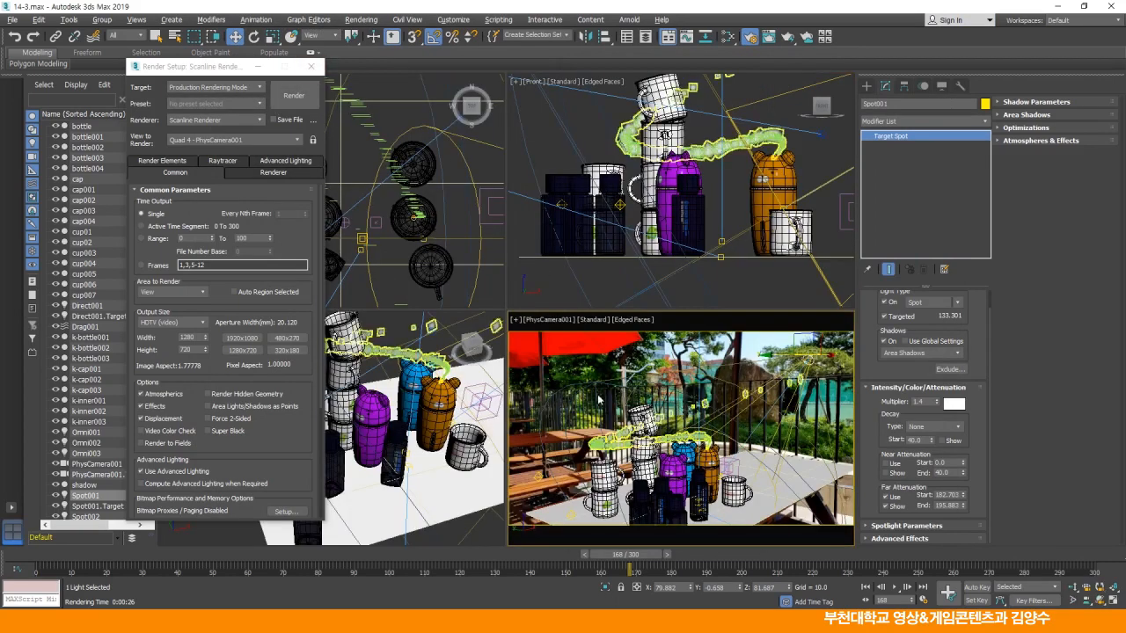
left_click(294, 97)
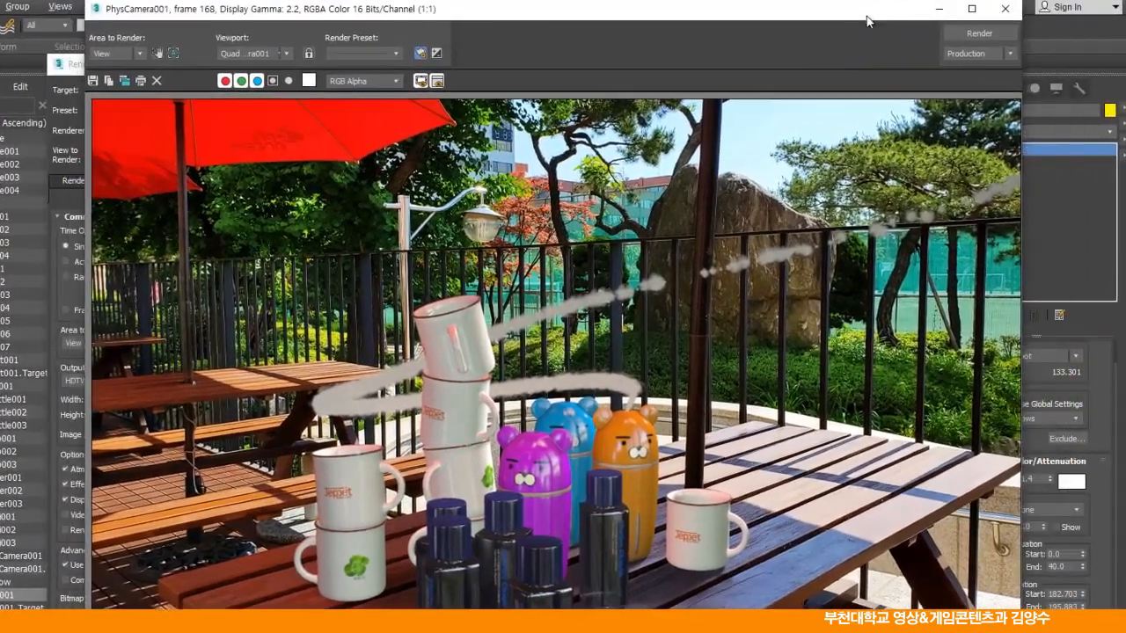
mouse_move(867, 15)
left_mouse_down()
mouse_move(879, 17)
mouse_move(858, 13)
left_mouse_up()
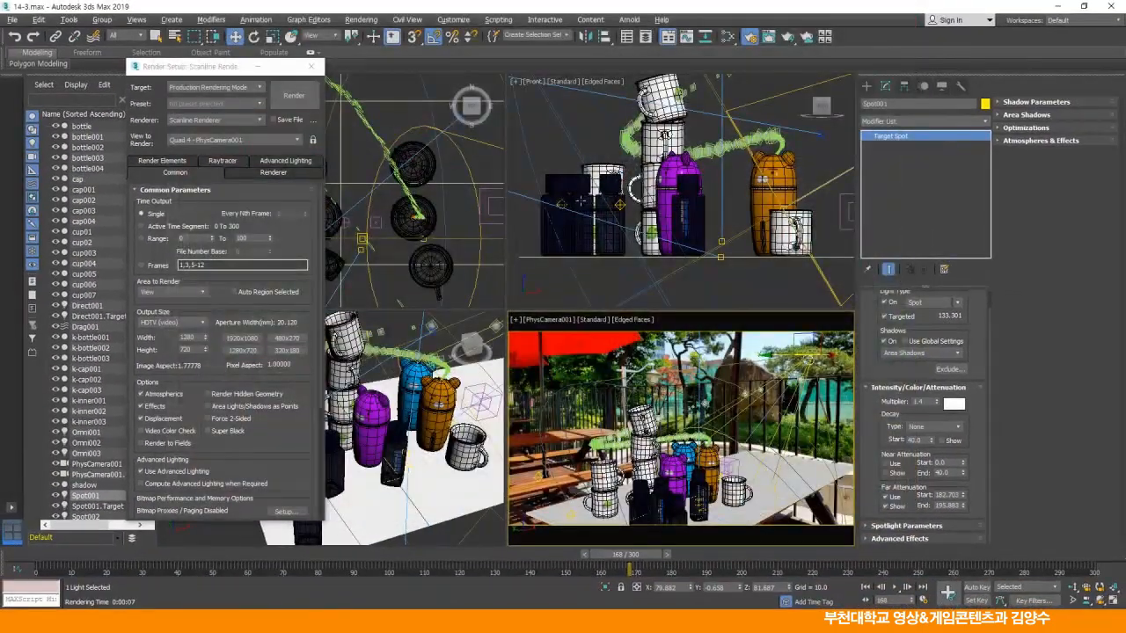
left_click(322, 63)
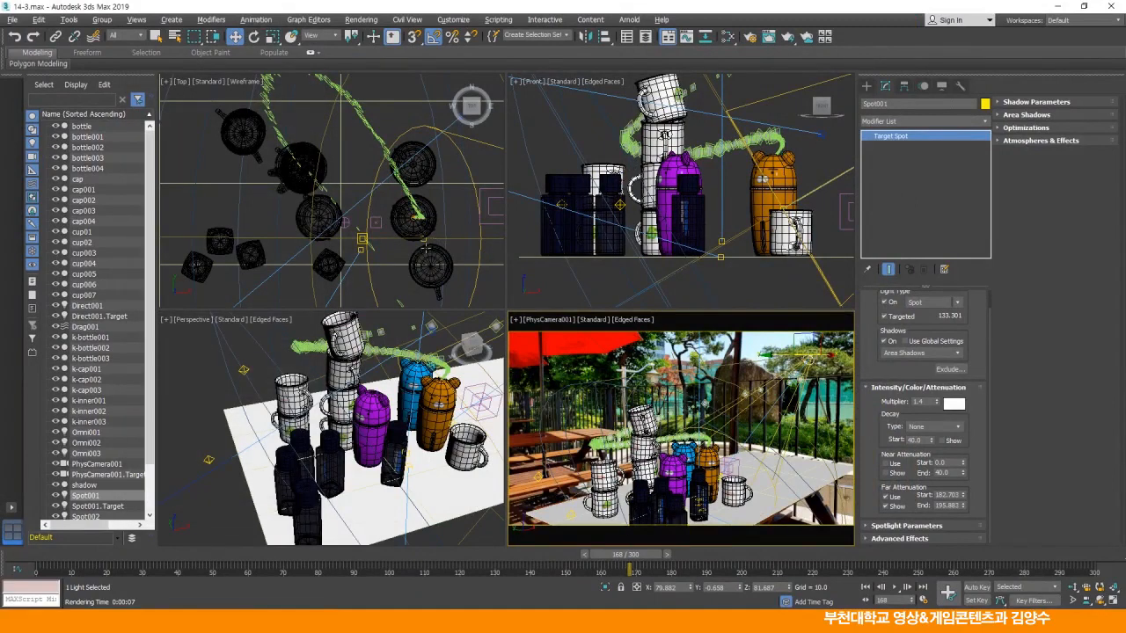
Step: Deselect the spotlight and maximize the Top view with the whole table plane in frame
scroll(426, 250, "down", 5)
left_click(372, 266)
scroll(374, 262, "up", 4)
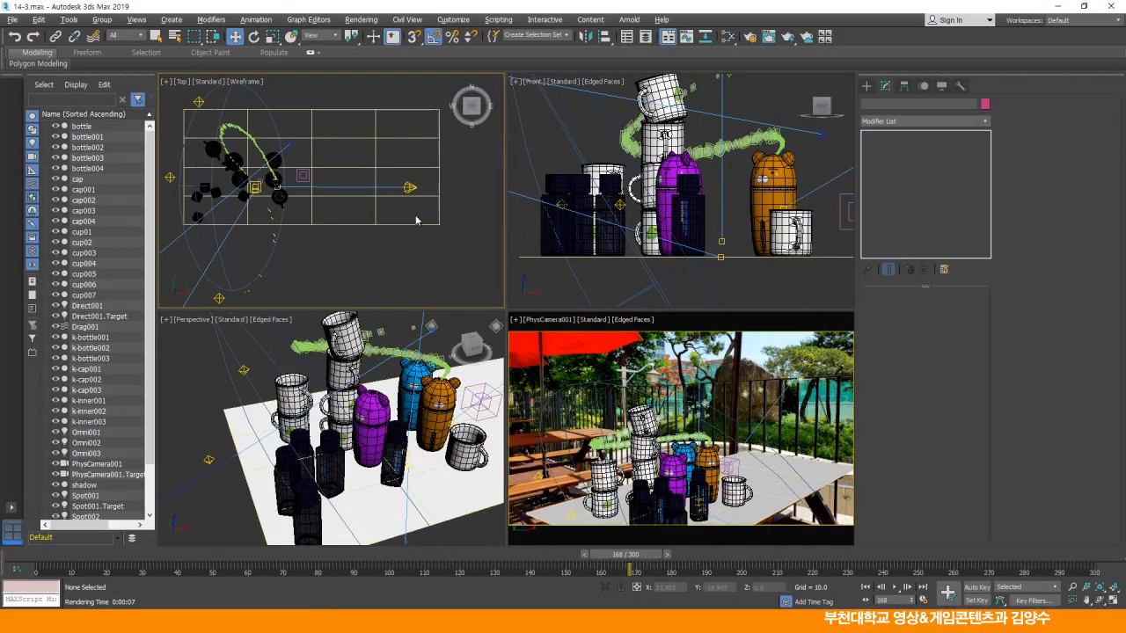
middle_click_drag(416, 220, 434, 246)
key("alt+w")
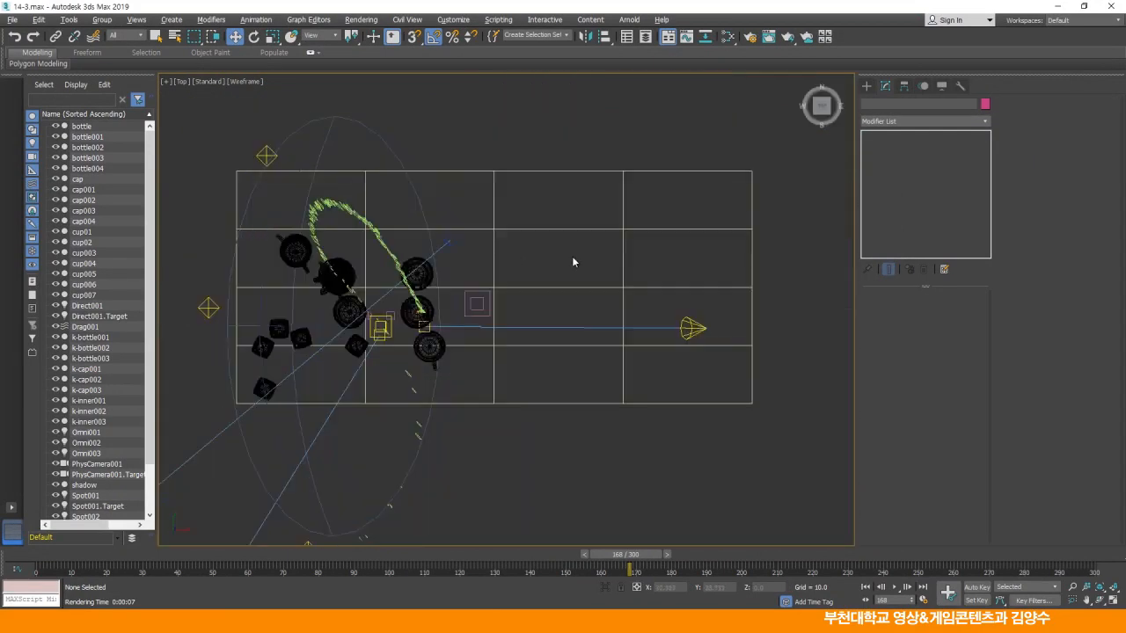
Step: Create a standard Target Direct light in the Top view aimed at the mugs, with its source at about X 89.8, Y -88.1
left_click(866, 86)
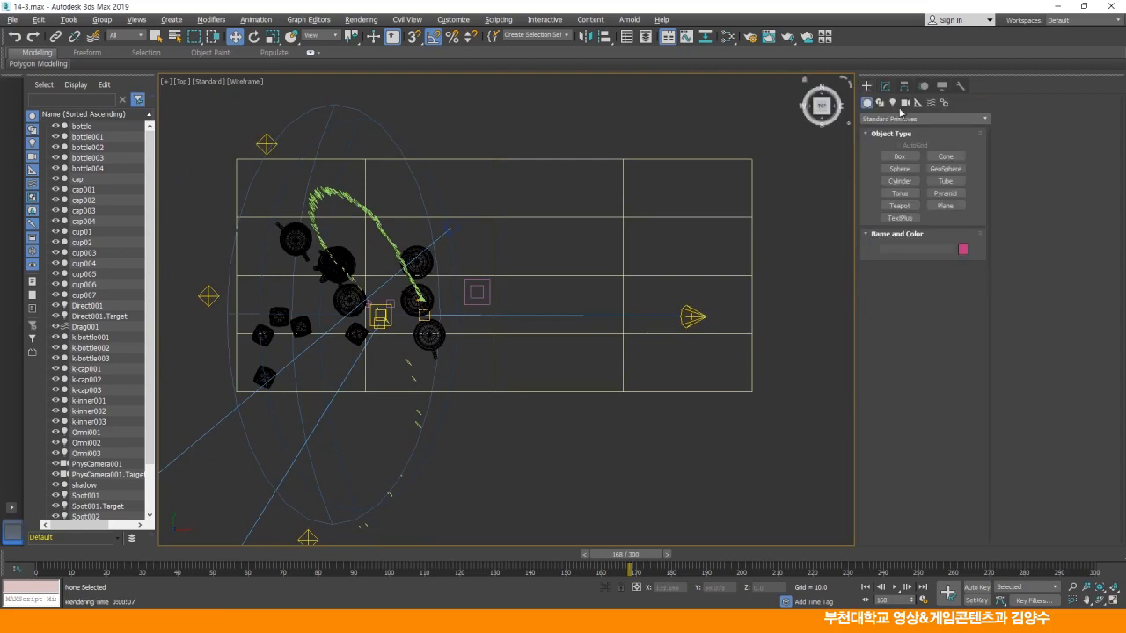
left_click(892, 102)
left_click(885, 119)
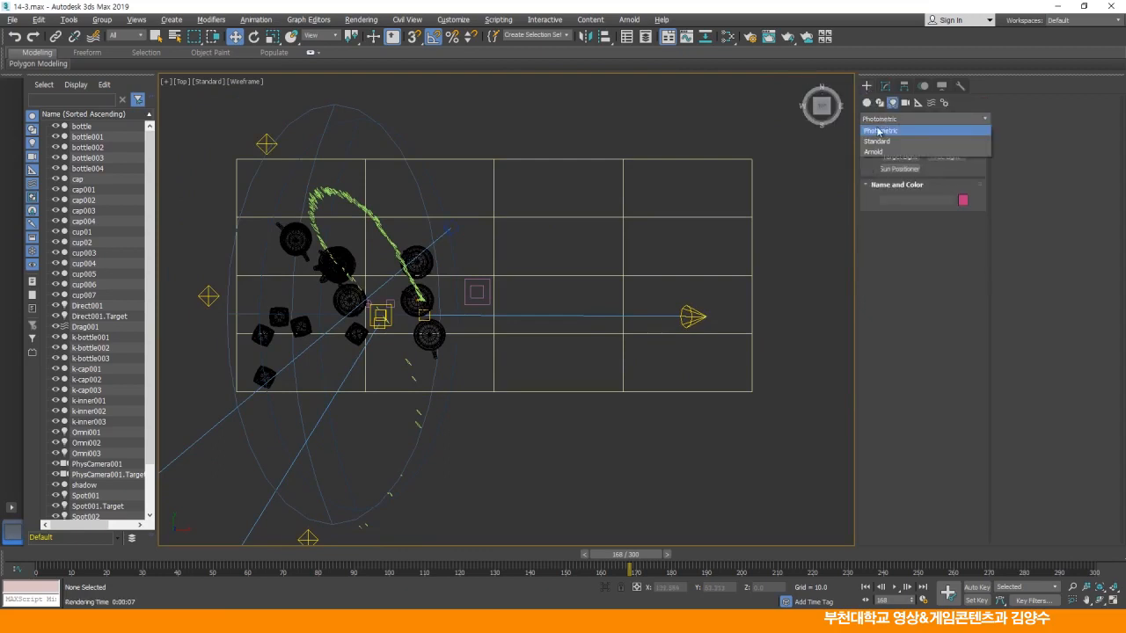
left_click(881, 137)
left_click(901, 156)
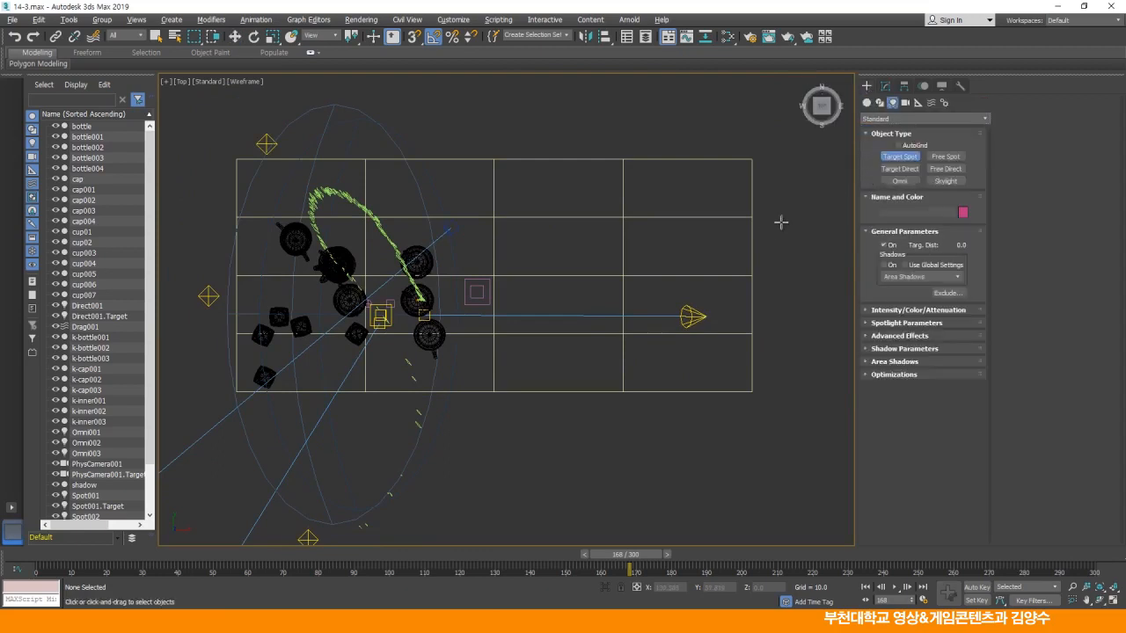
left_click(899, 170)
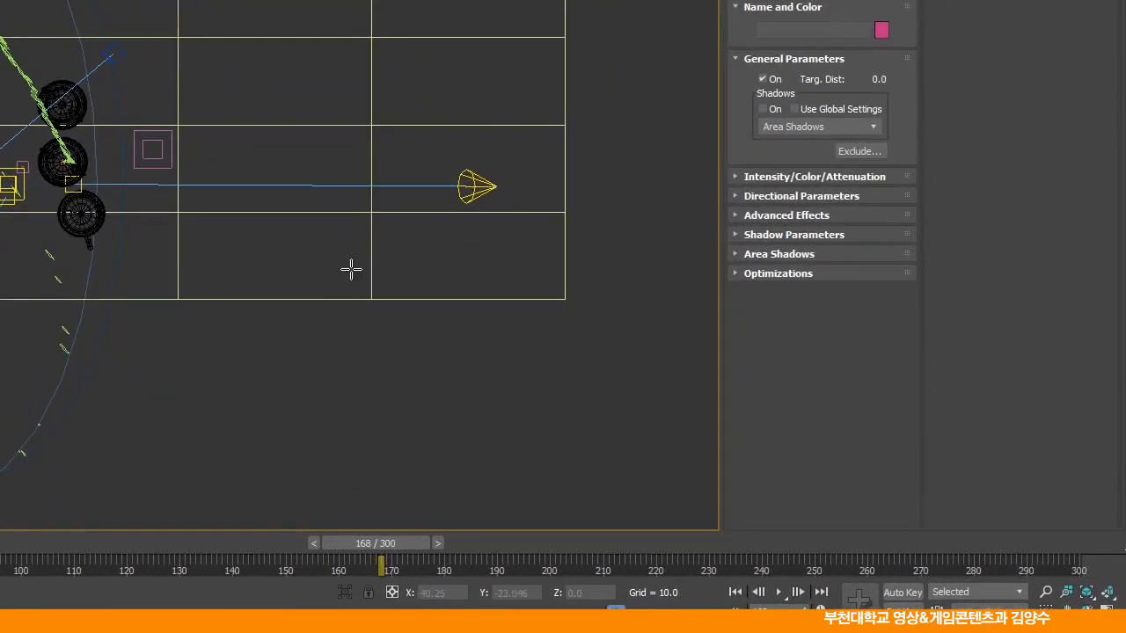
scroll(431, 429, "down", 3)
middle_click_drag(430, 430, 500, 365)
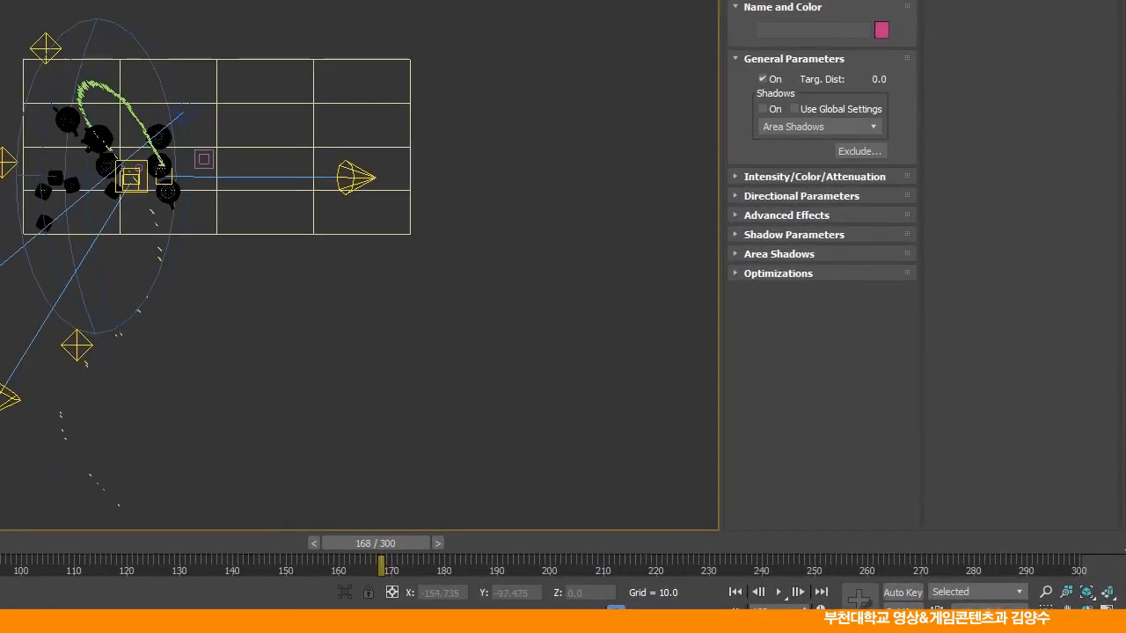
left_click_drag(402, 322, 82, 131)
right_click(358, 328)
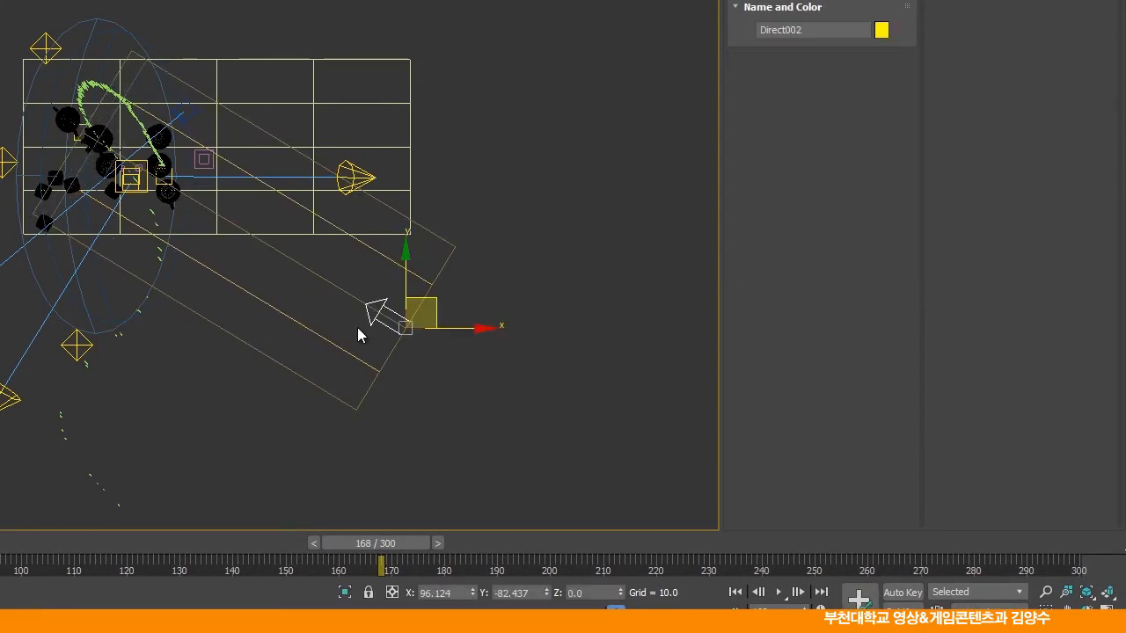
left_click_drag(428, 302, 423, 312)
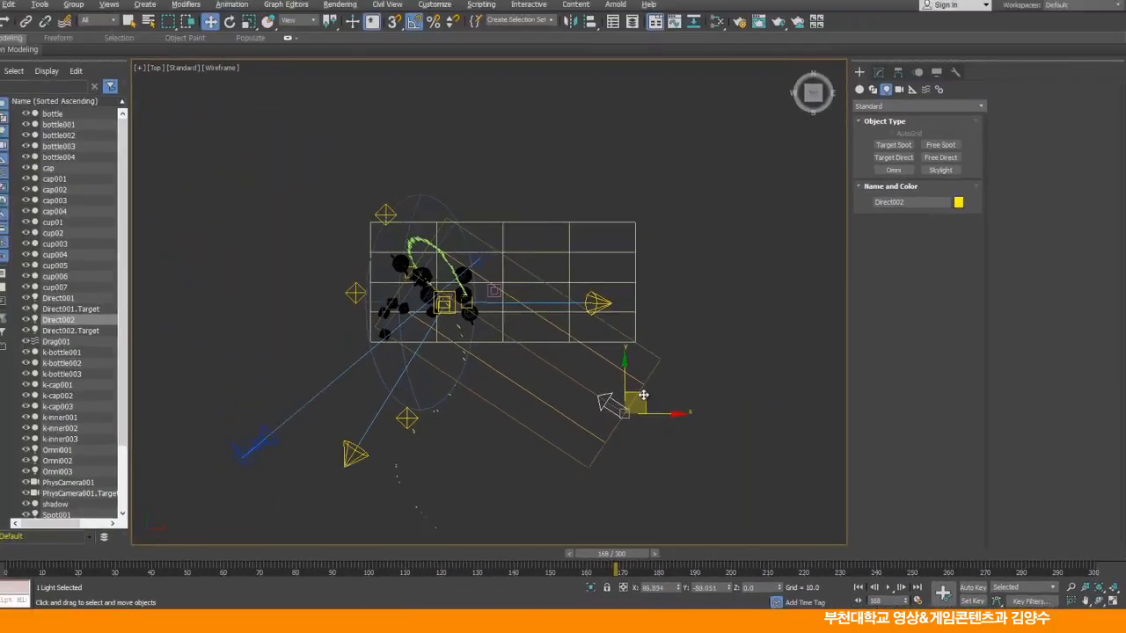
scroll(598, 444, "up", 5)
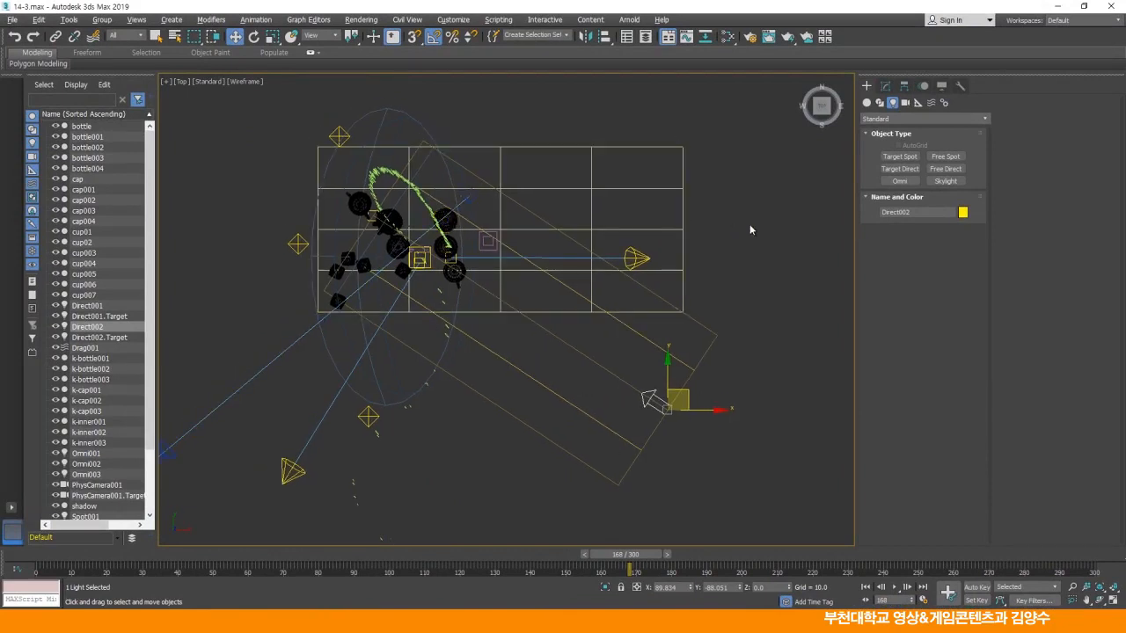
Step: Widen the new directional light's cone to a hotspot of 68.6 and a falloff of 74.6
left_click(886, 86)
left_click(888, 407)
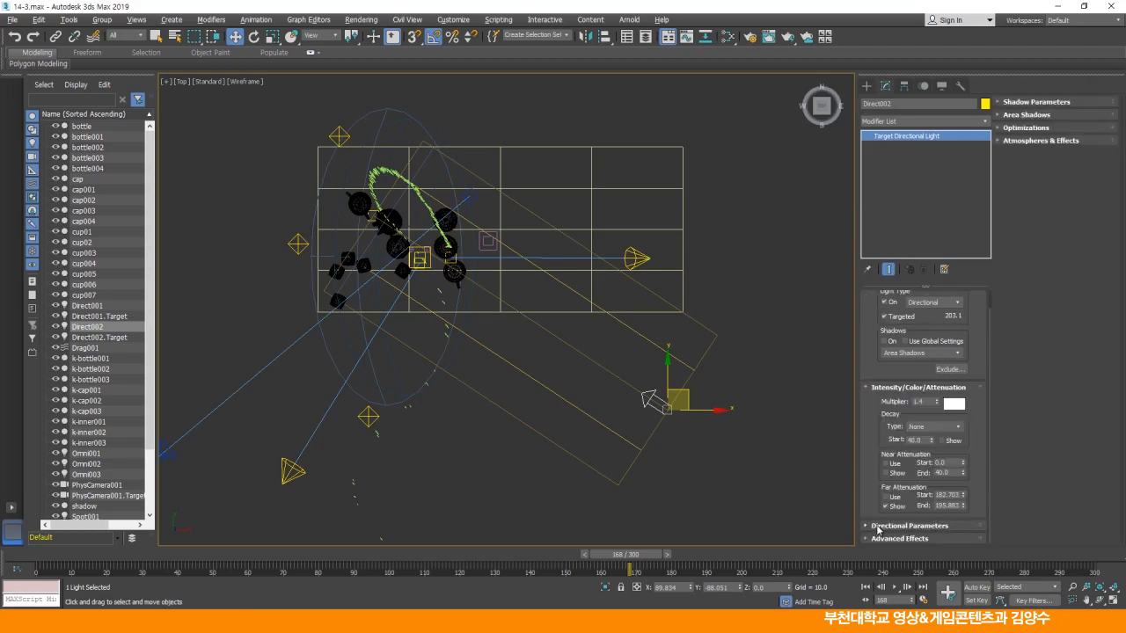
left_click(880, 526)
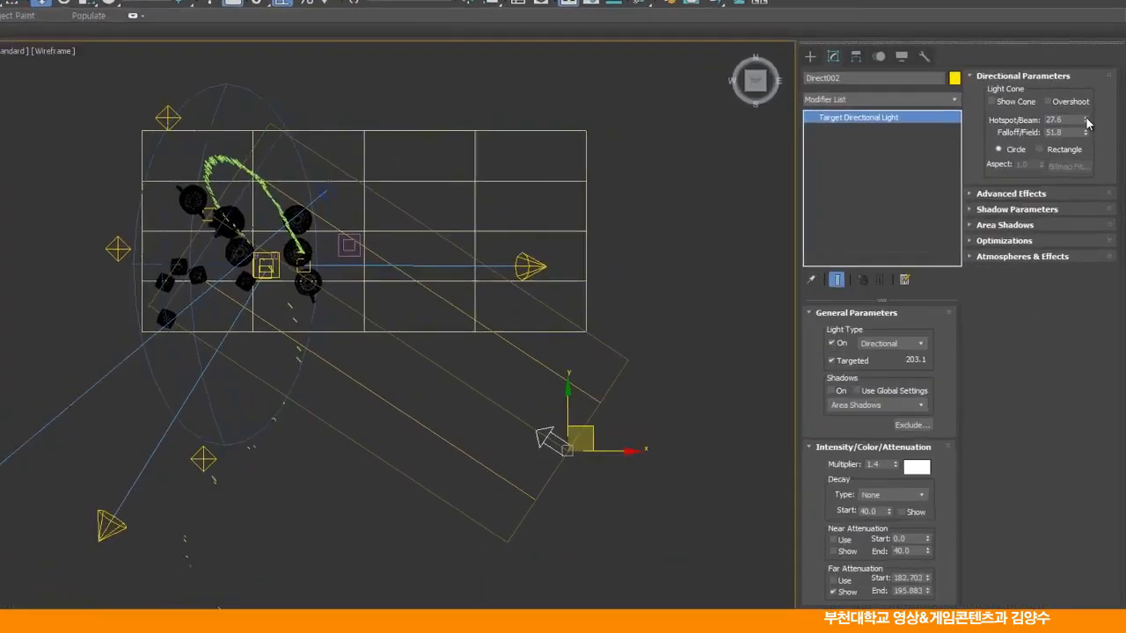
left_click_drag(1089, 123, 1079, 57)
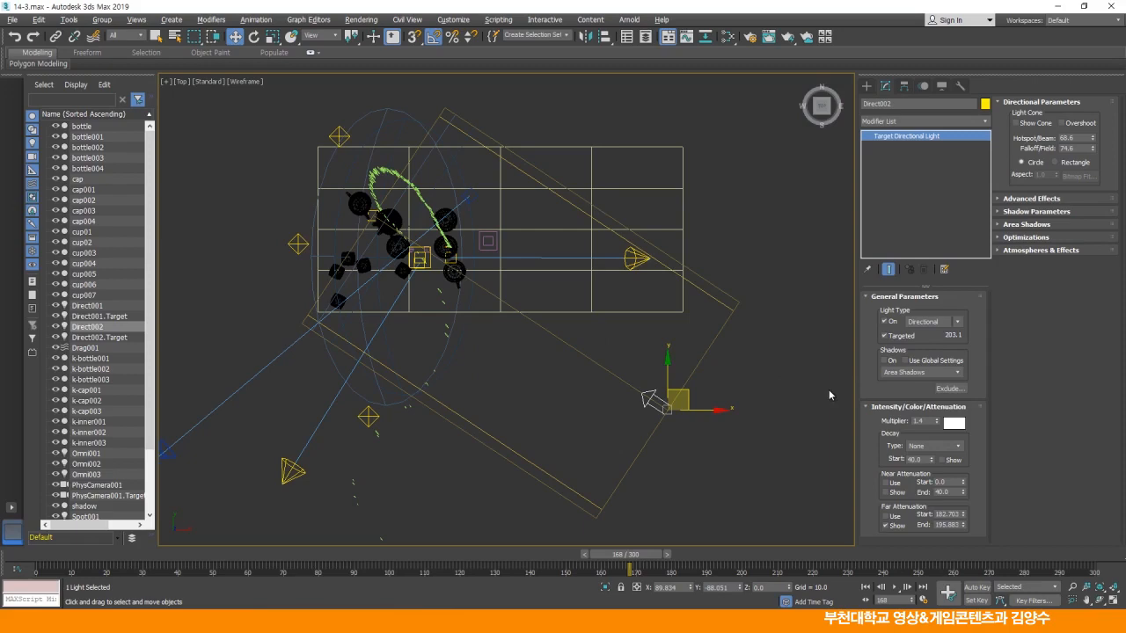
Step: Exclude the shadow plane and SuperSpray001 from the new directional light's illumination and shadow casting
left_click(950, 388)
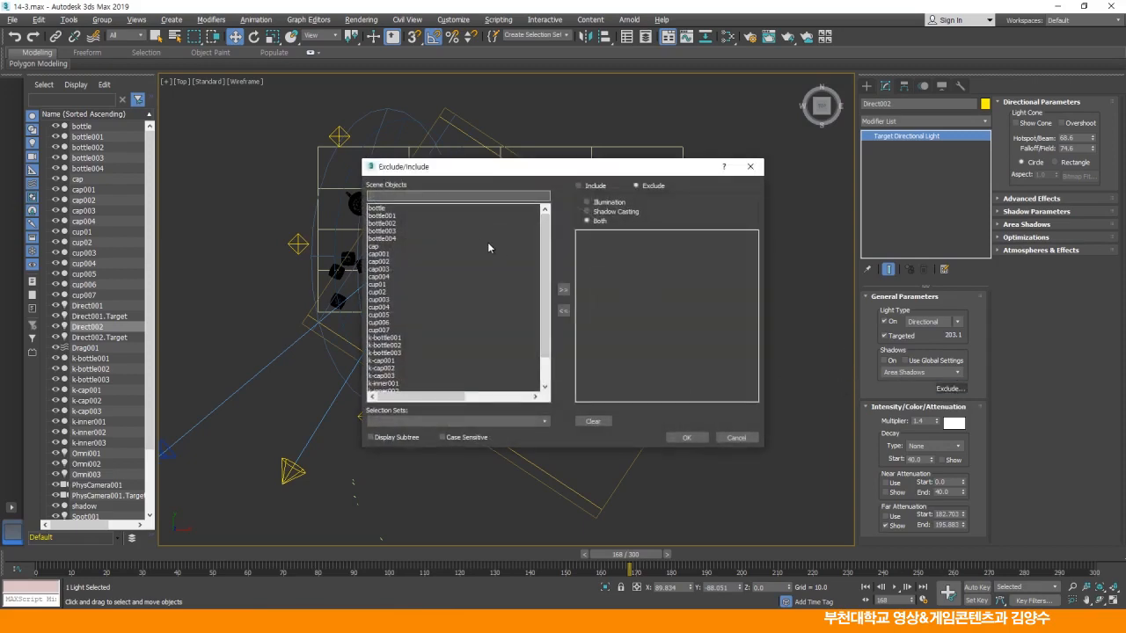
scroll(549, 237, "down", 2)
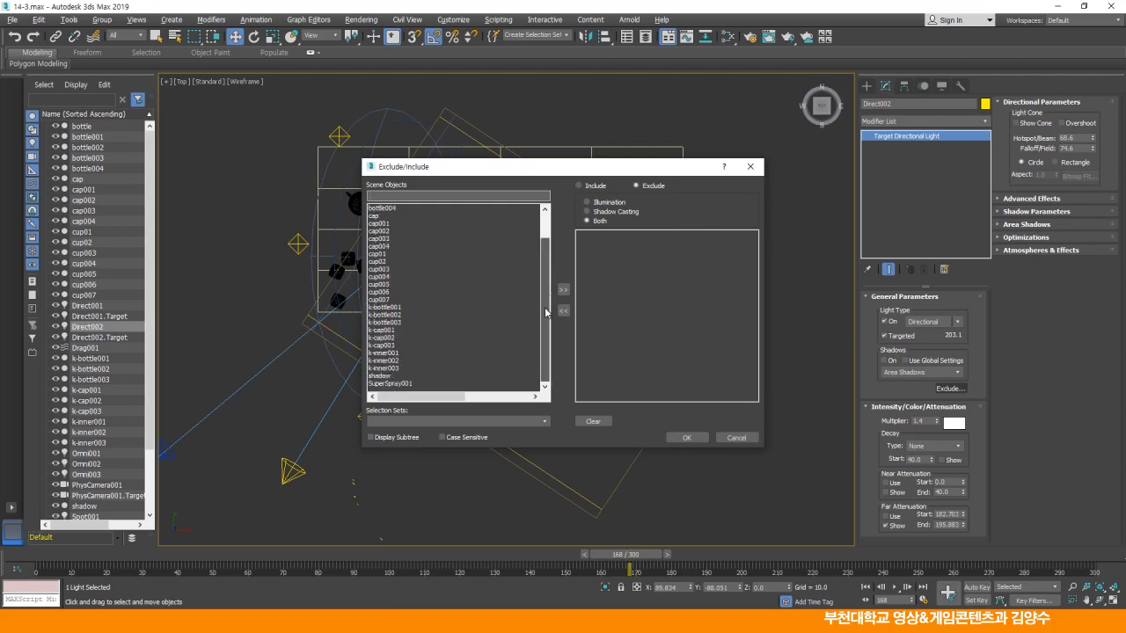
left_click(385, 376)
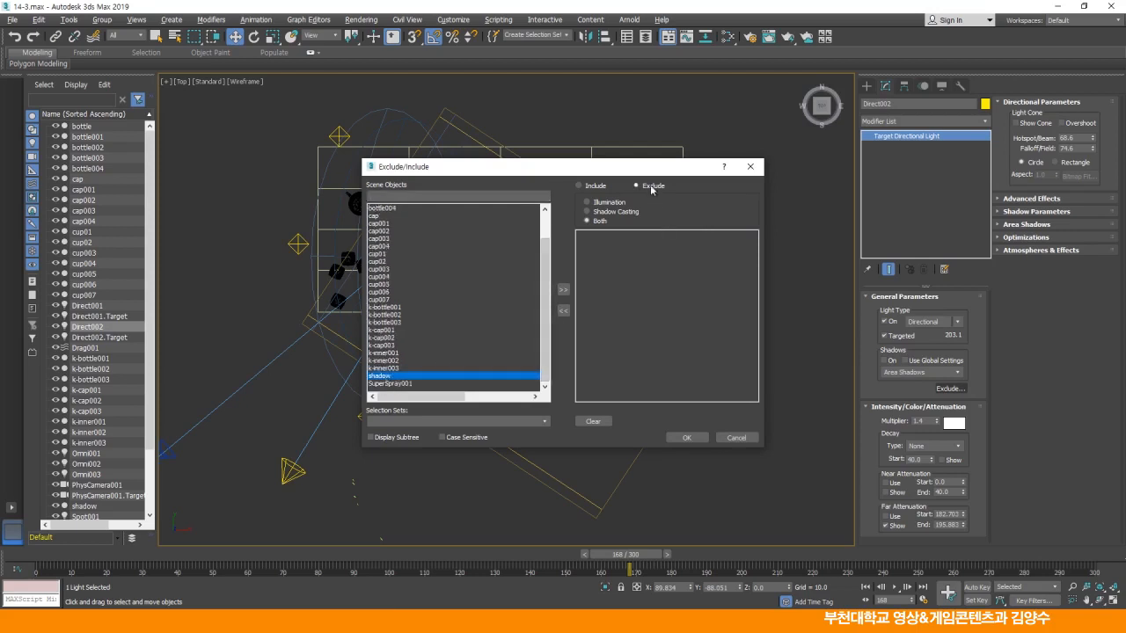
left_click(564, 290)
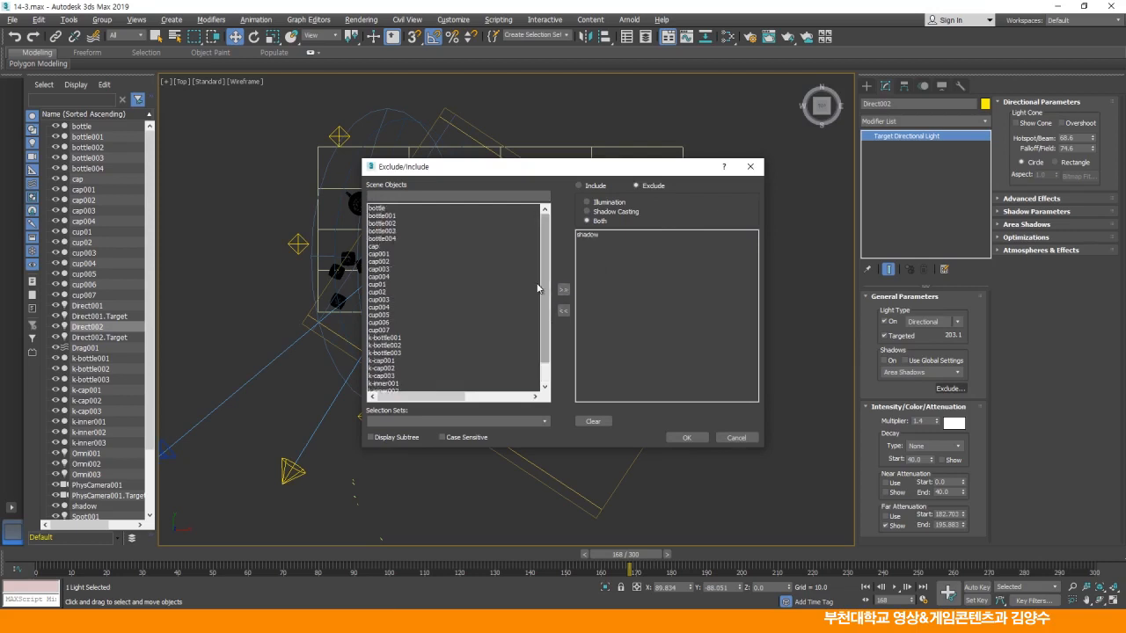
left_click_drag(545, 302, 548, 350)
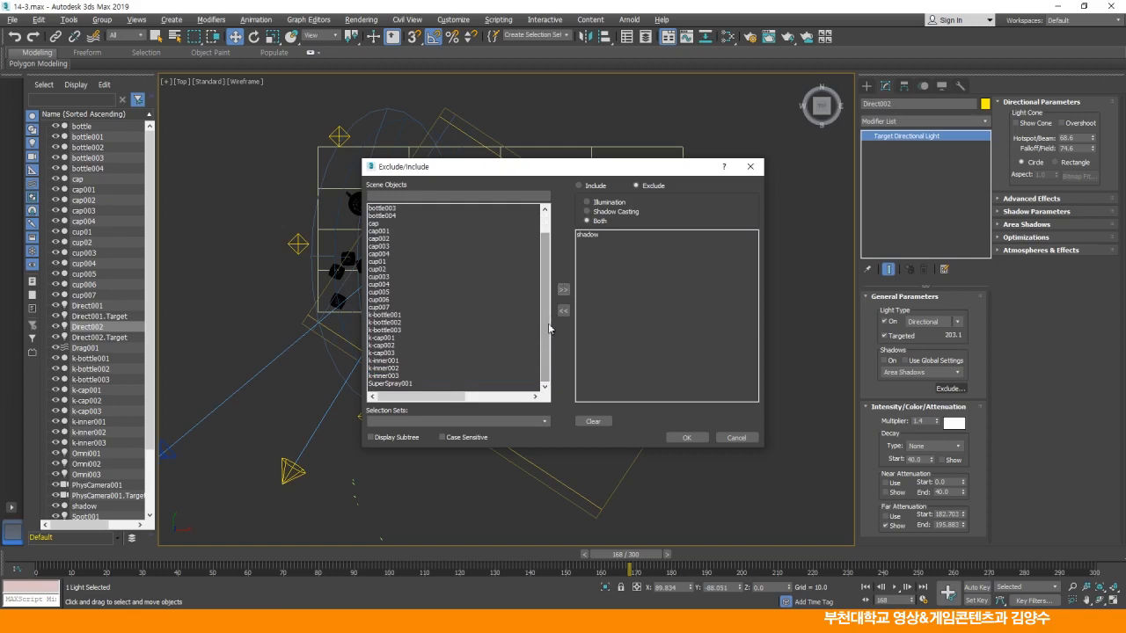
left_click(398, 384)
left_click(563, 290)
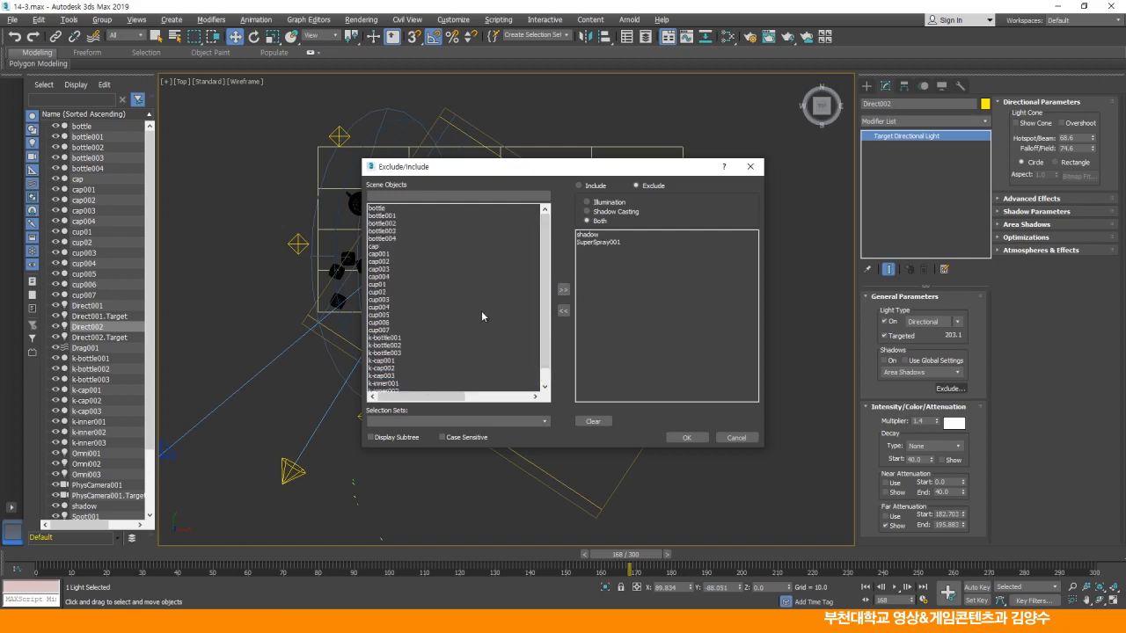
left_click(688, 439)
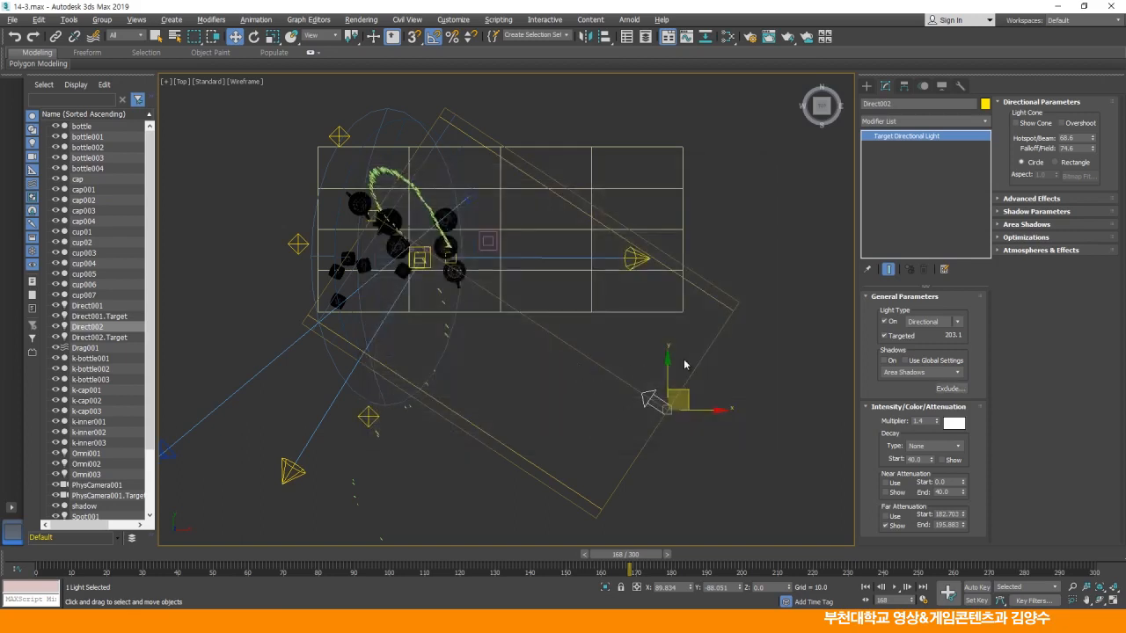
Step: Set the new directional light's multiplier to 0.8 and deselect the light
left_click_drag(923, 421, 899, 421)
key("Return")
left_click(580, 385)
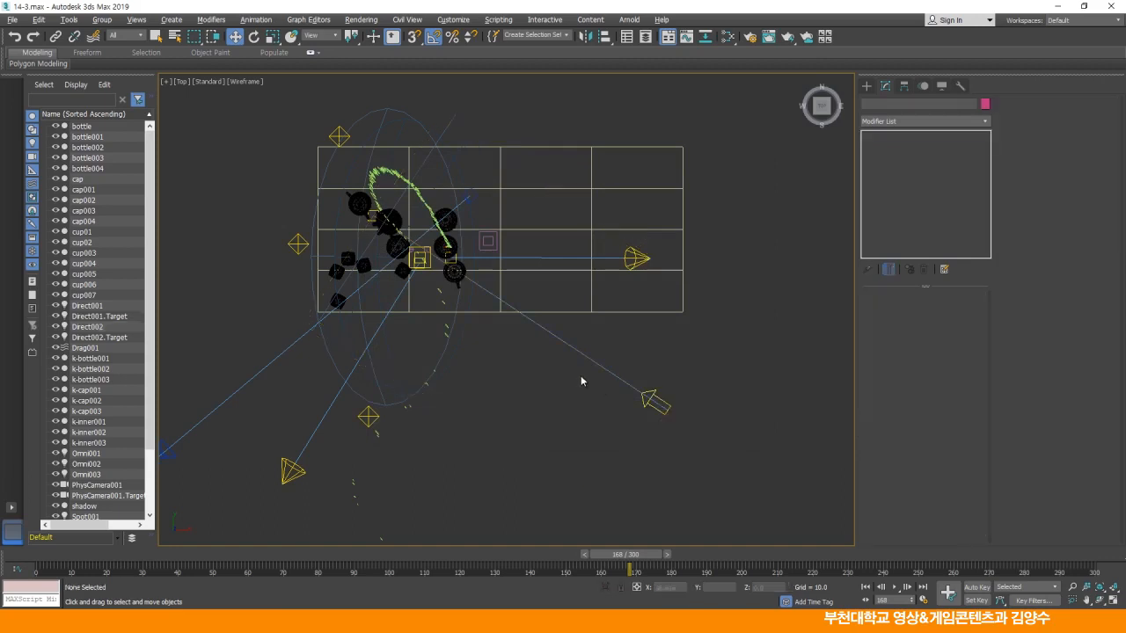
Step: Raise the new directional light together with its target to about Z 19.1 in the Front view, leaving only the light source selected
left_click(587, 360)
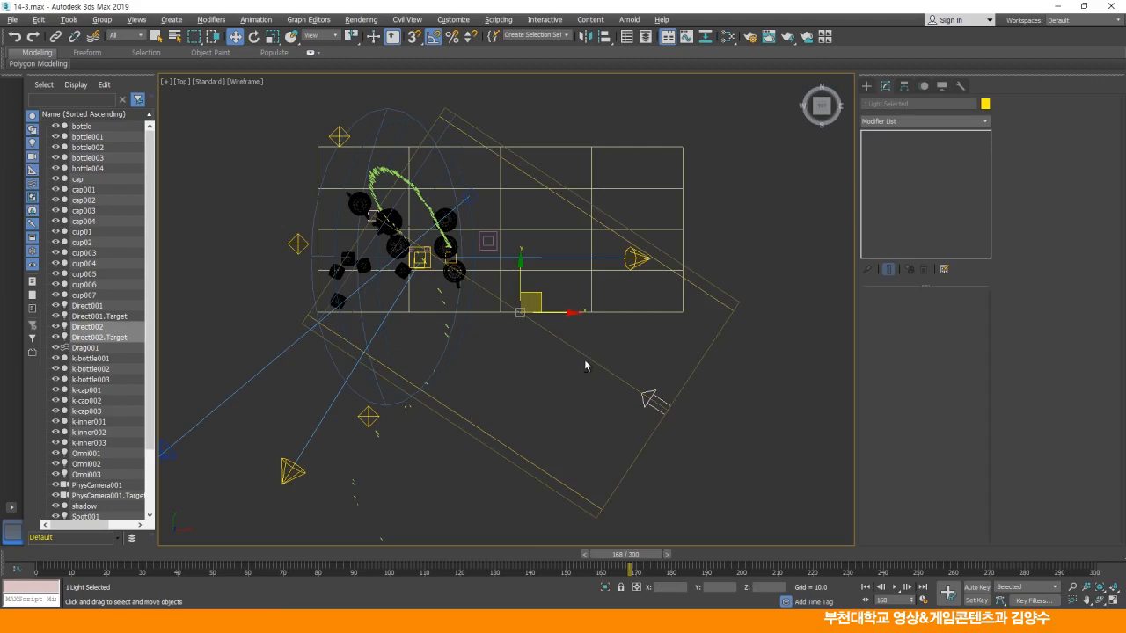
key("alt+w")
right_click(689, 240)
scroll(648, 234, "down", 6)
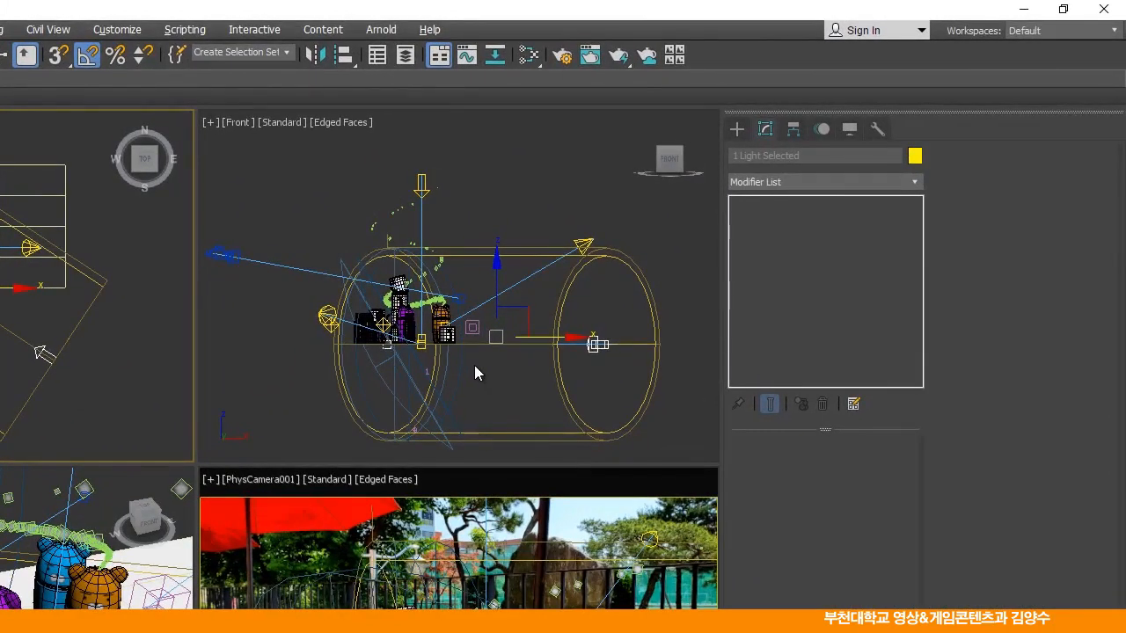
right_click(472, 373)
left_click_drag(496, 269, 498, 250)
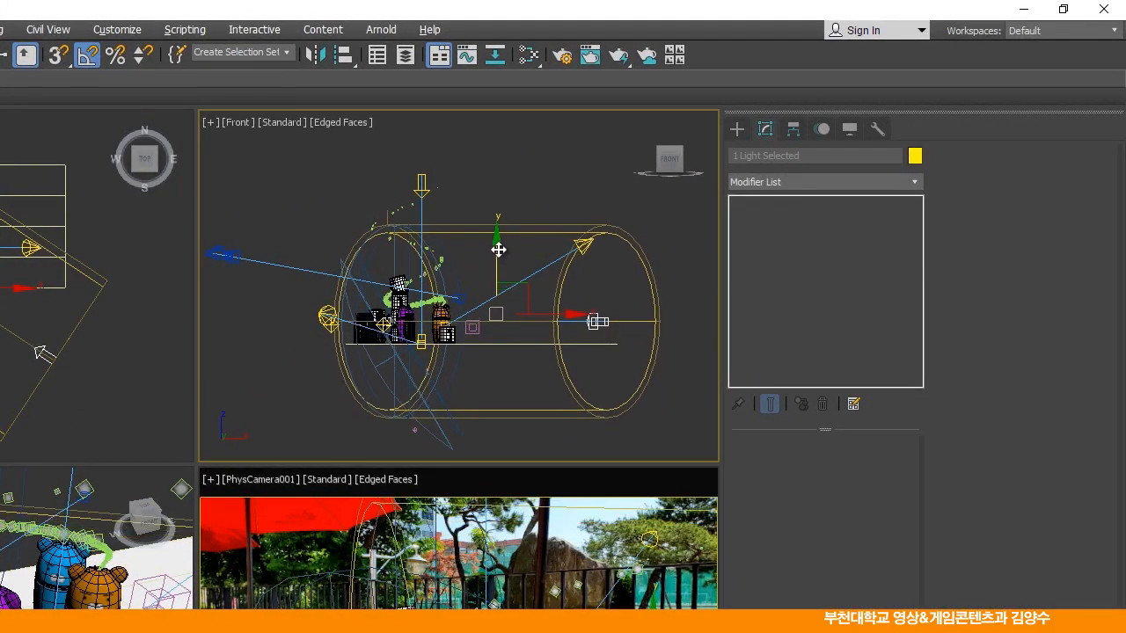
left_click(510, 387)
left_click(596, 319)
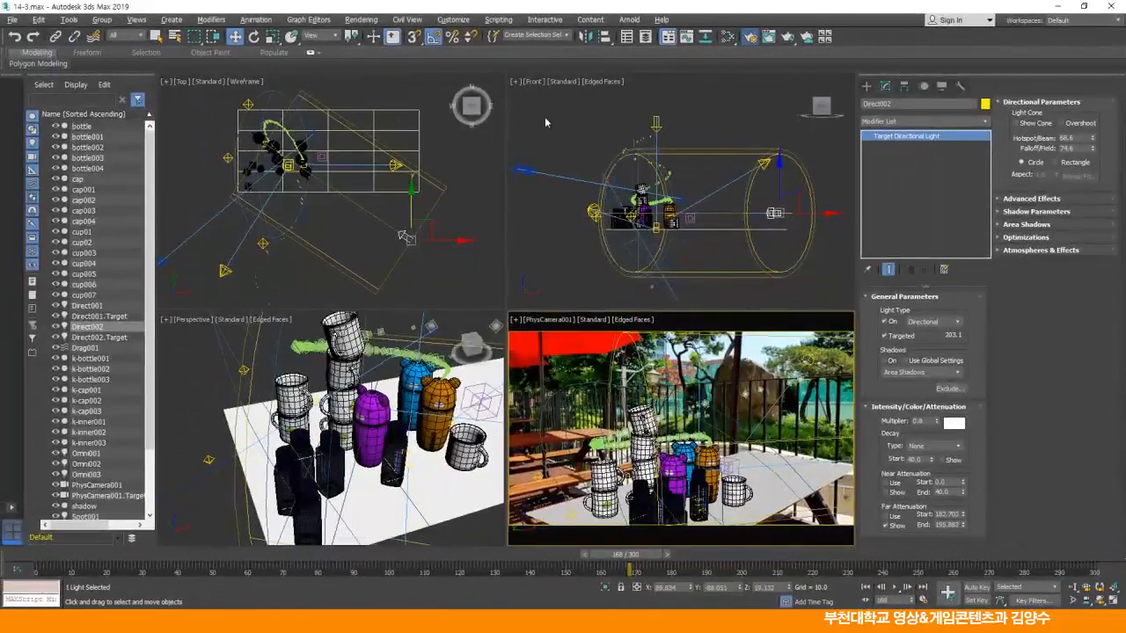
Step: Render the PhysCamera001 view, inspect the lit objects, close the rendered frame and move Render Setup clear of the Top view
key("F10")
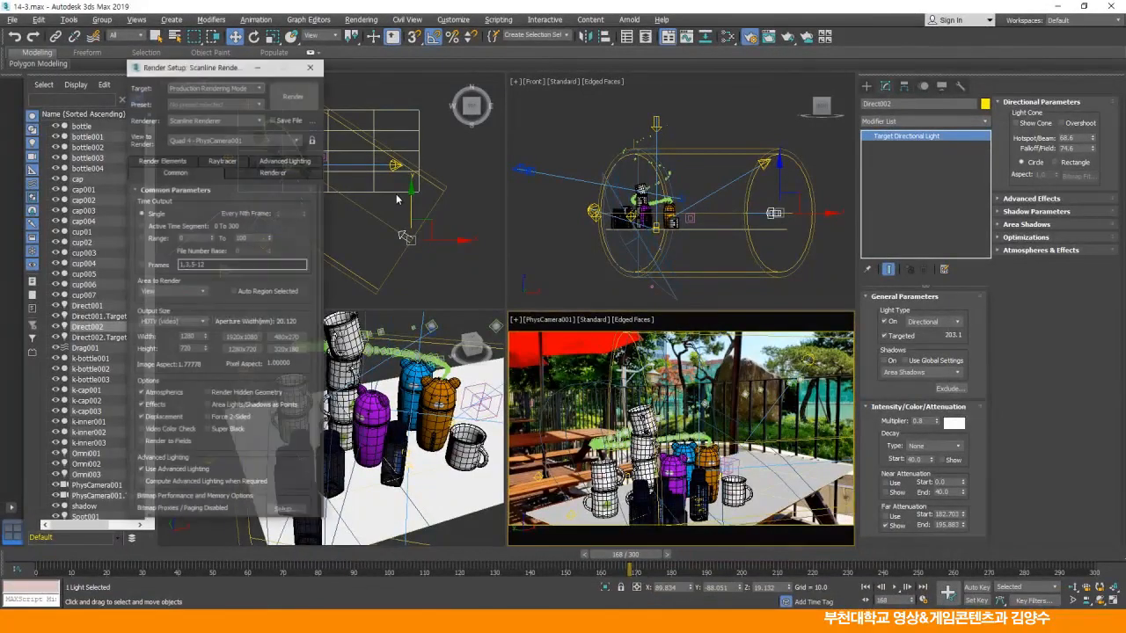
left_click(294, 99)
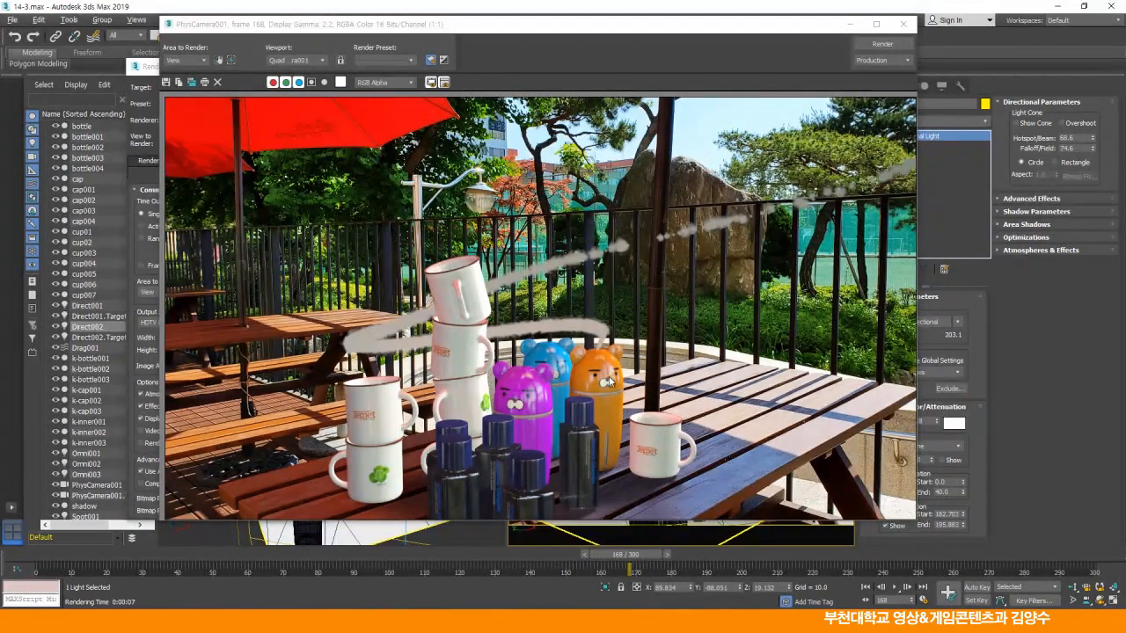
left_click(903, 23)
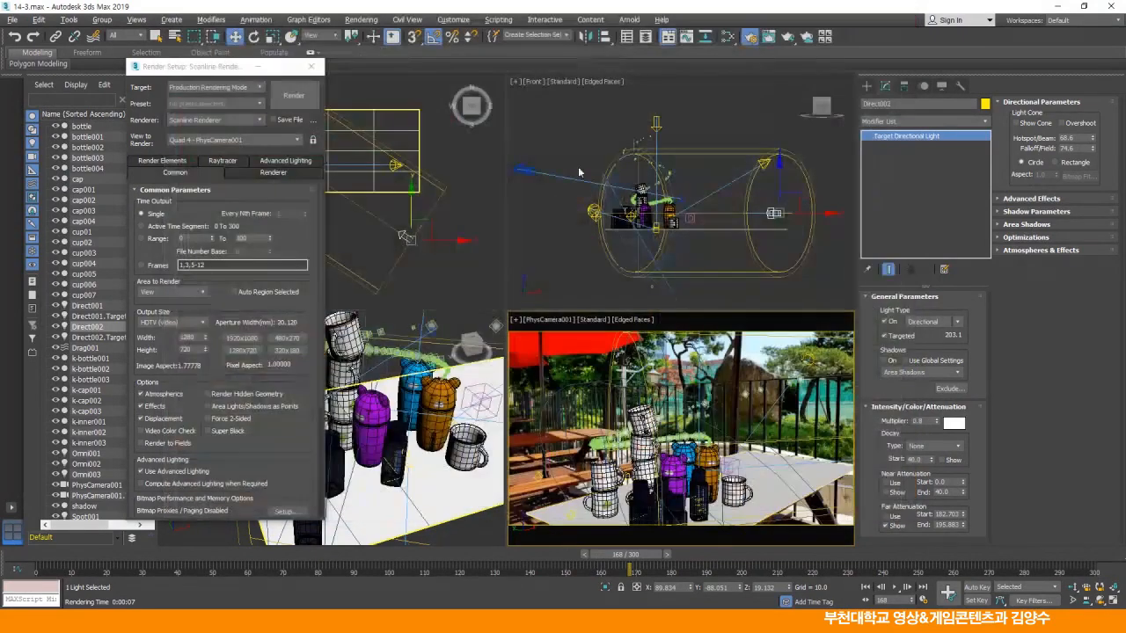
left_click_drag(236, 70, 733, 88)
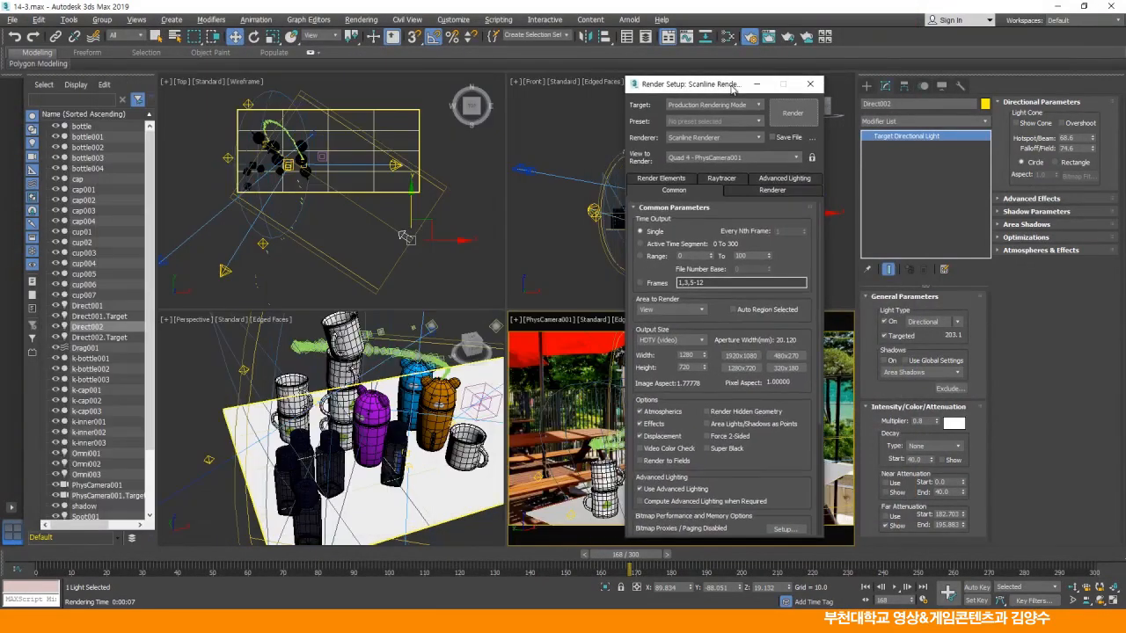
Step: Move the directional light's source in the Top view to about X 50.7, Y -137.2, keeping its target in place
left_click(440, 232)
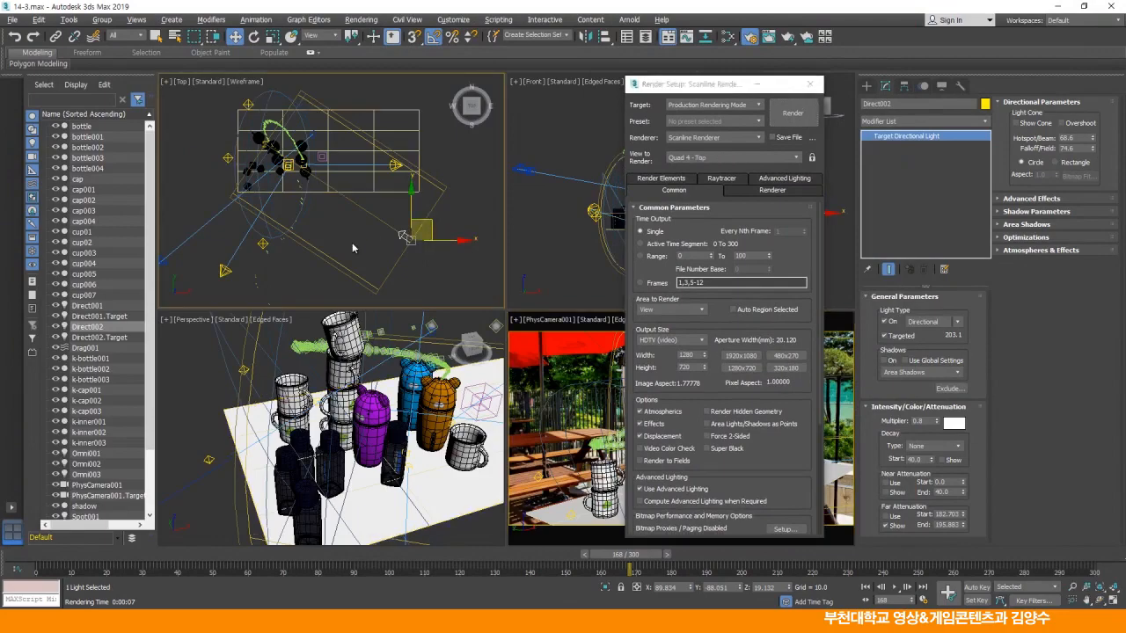
scroll(352, 243, "down", 2)
middle_click_drag(352, 243, 392, 237)
left_click_drag(455, 219, 441, 237)
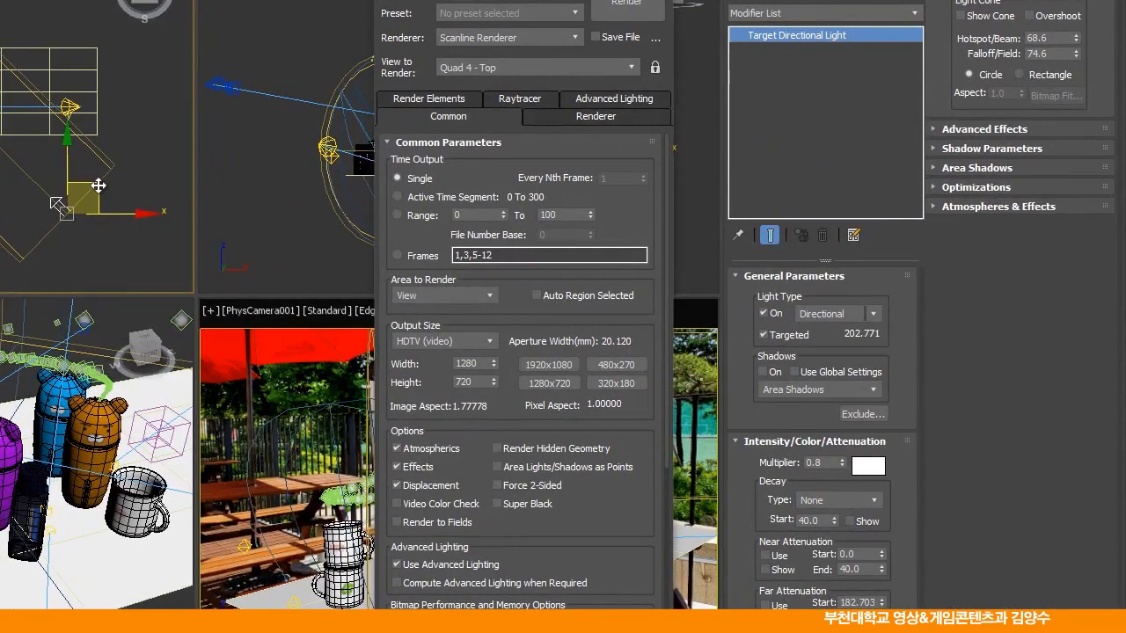
left_click_drag(98, 185, 89, 195)
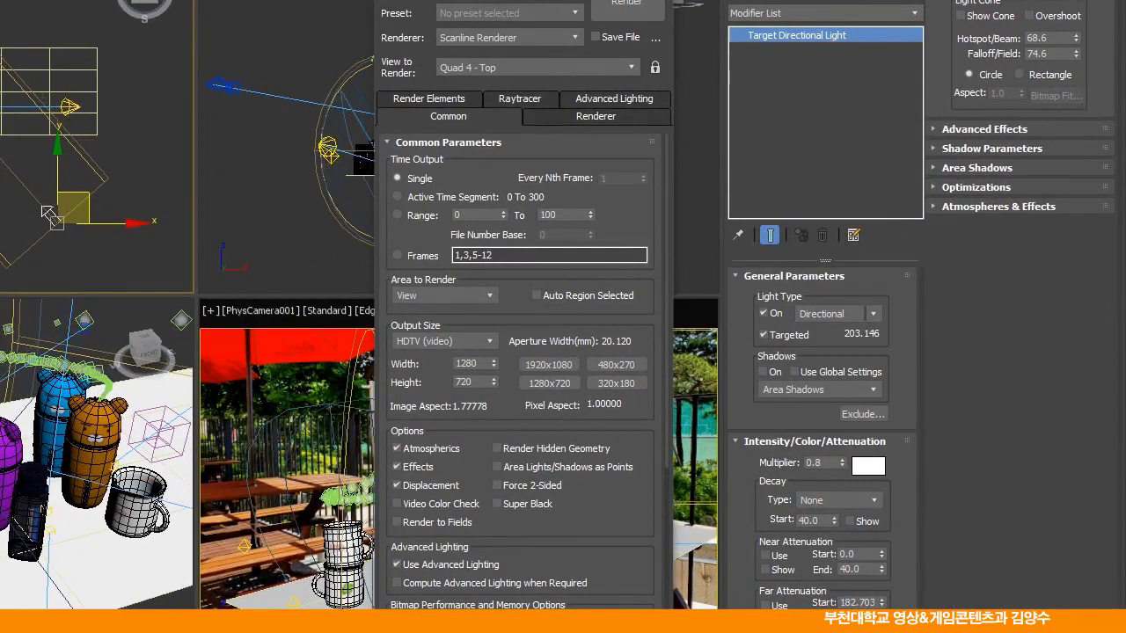
left_click_drag(49, 216, 87, 212)
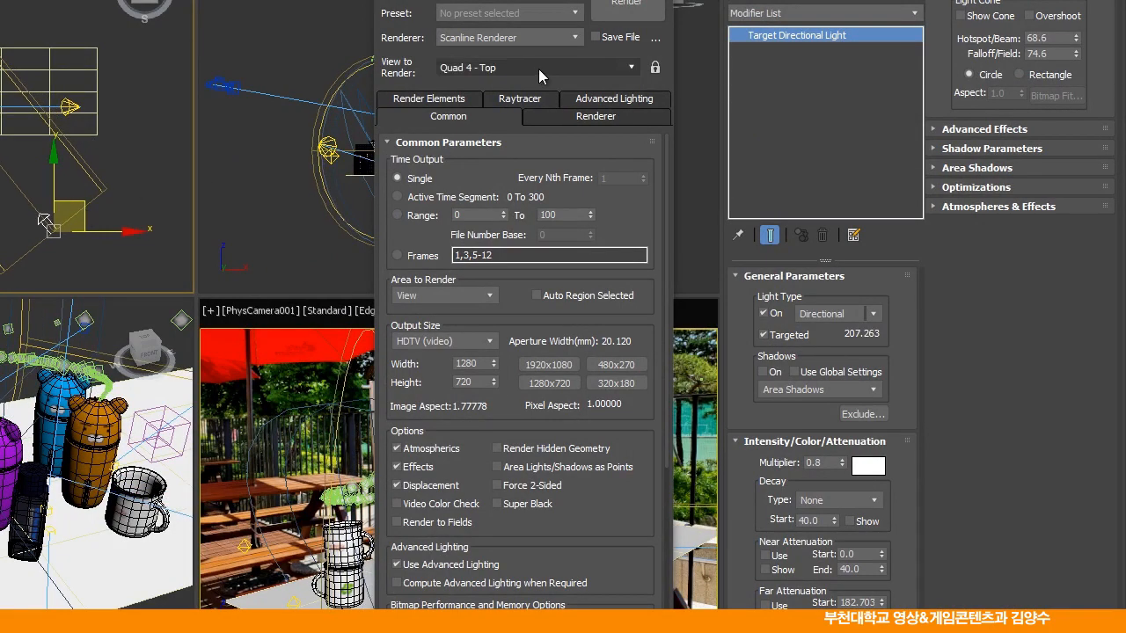
Step: Render PhysCamera001 again to check the relocated directional light, and close the rendered frame
right_click(291, 390)
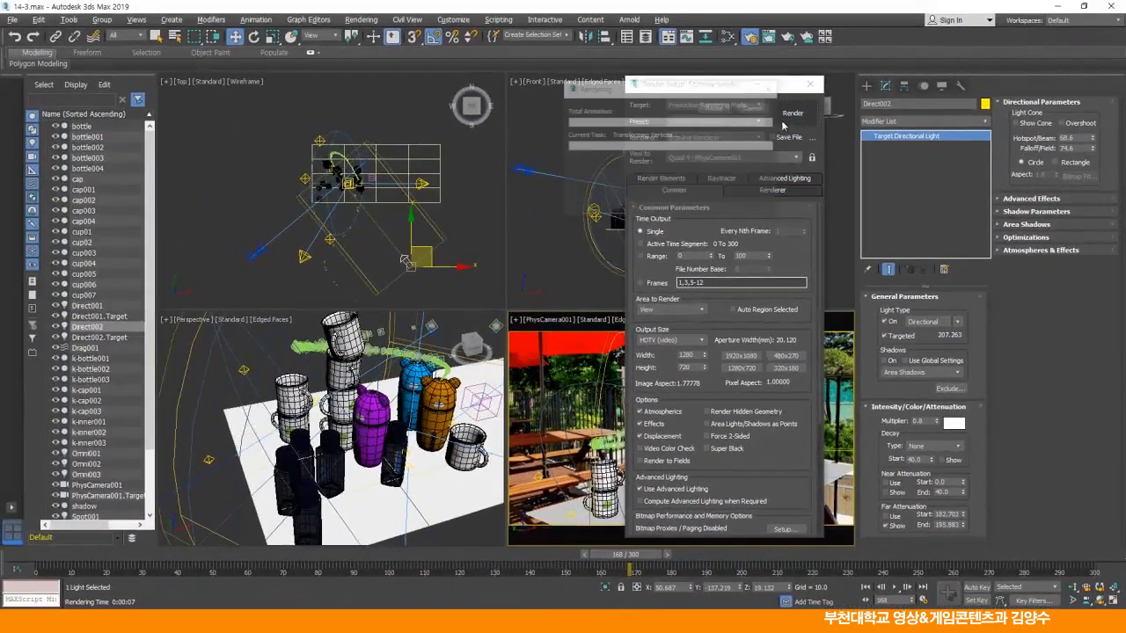
left_click(782, 108)
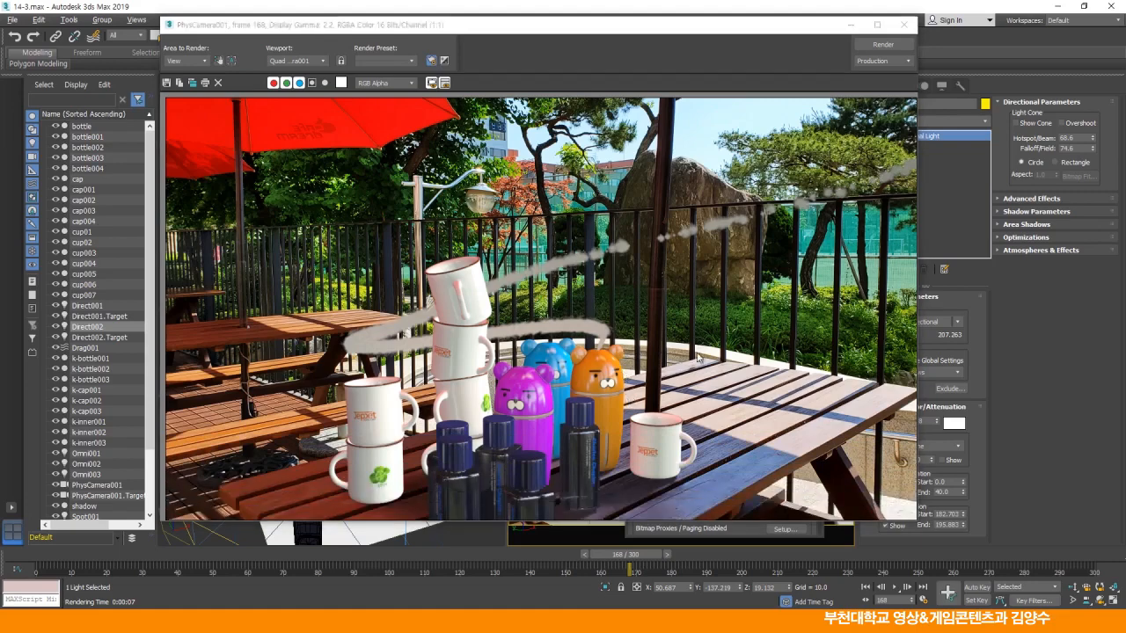
left_click(904, 25)
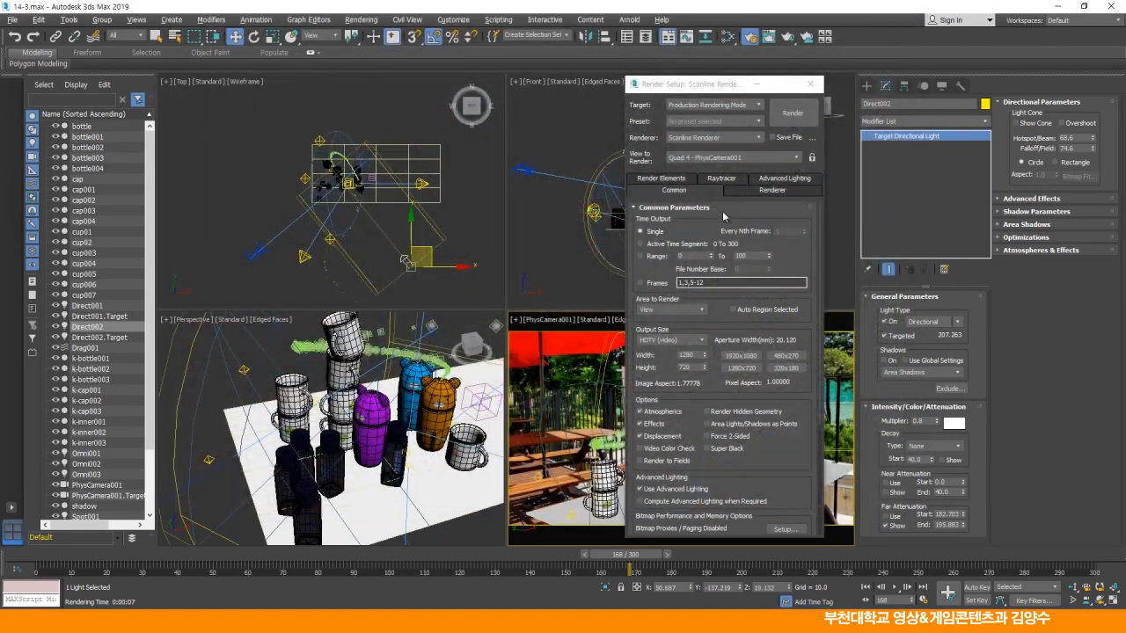
Step: Try a directional light multiplier of 1.5, render the camera view to judge it, and close the render windows
left_click(927, 423)
type("1")
left_click(795, 114)
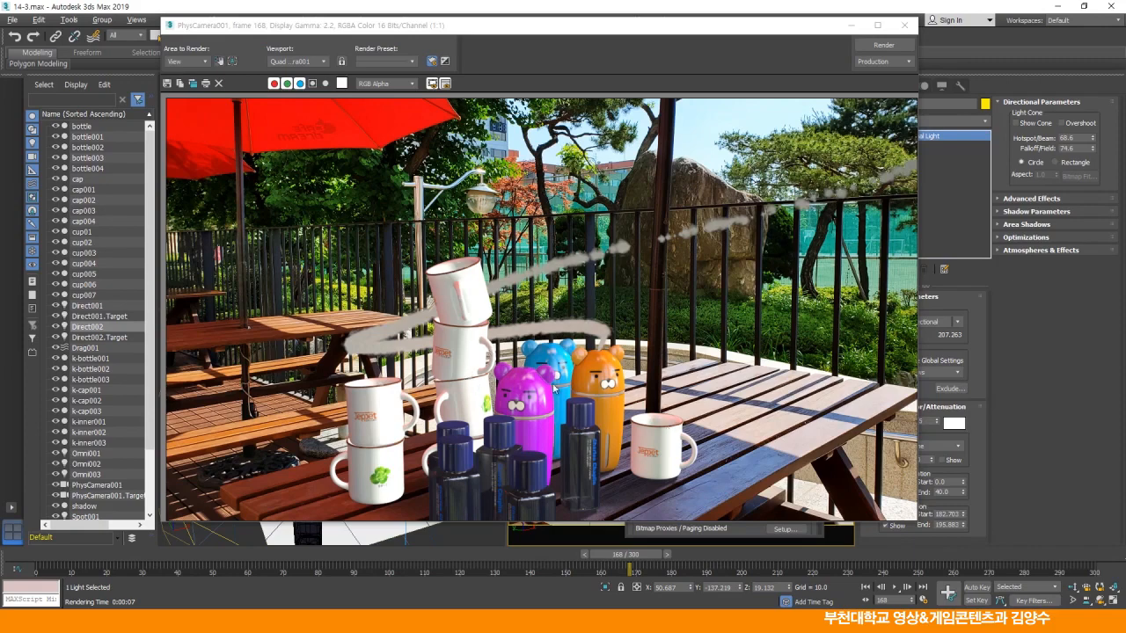
left_click(904, 24)
left_click_drag(722, 84, 590, 85)
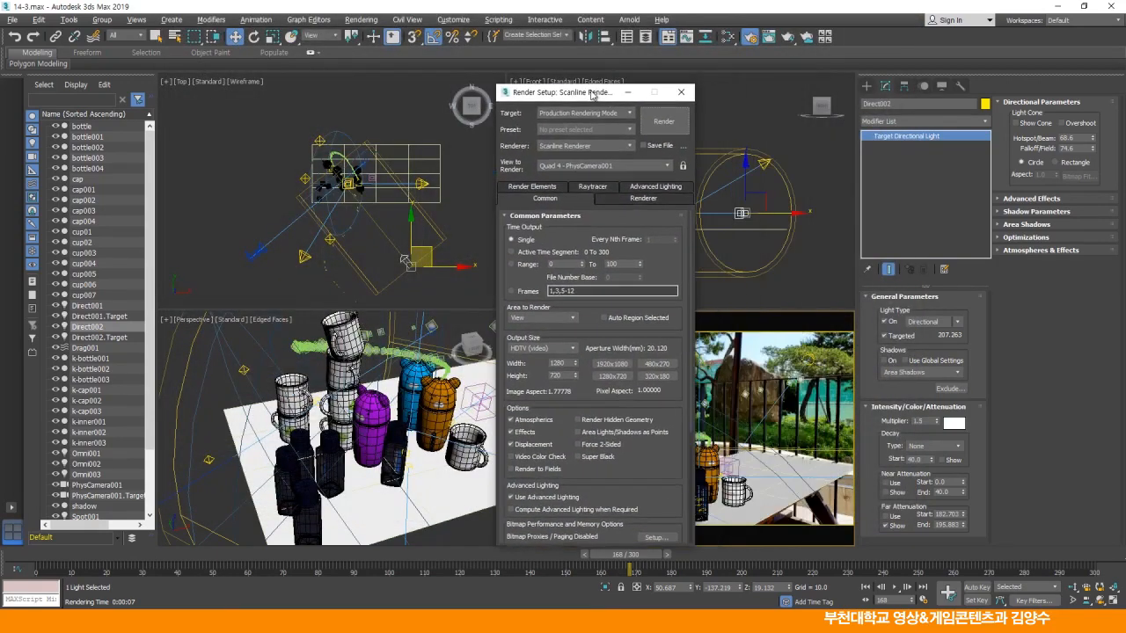
left_click(678, 83)
Step: Shift the directional light's source to about X 59.1, Y -130.1 in the Top view and set its multiplier to 1.0
right_click(425, 263)
left_click_drag(429, 250, 435, 247)
double_click(920, 420)
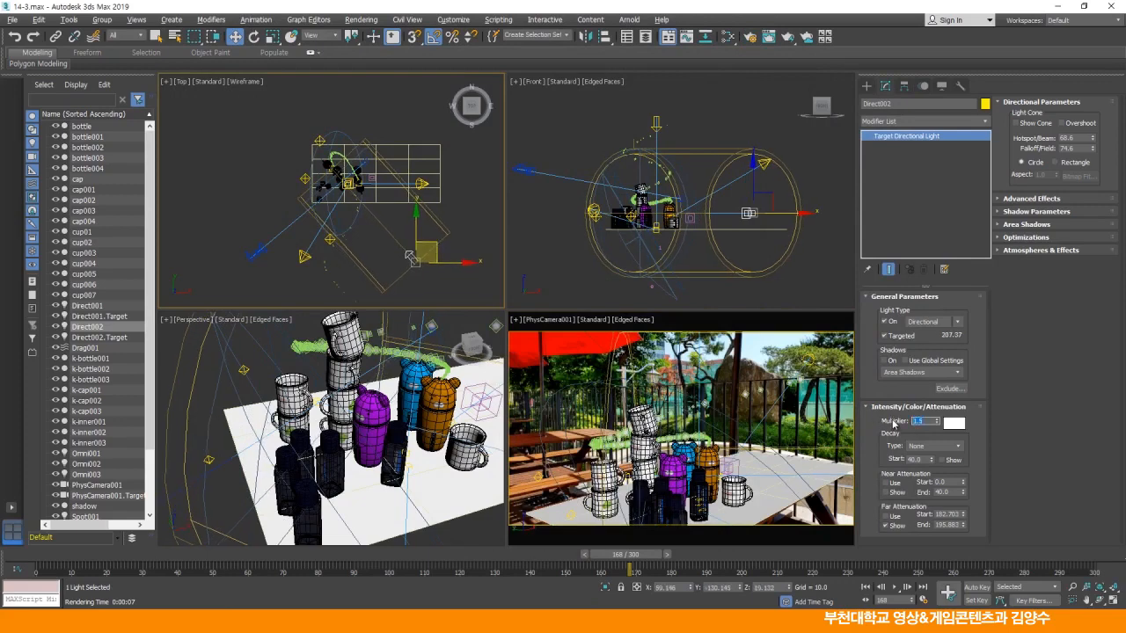
key("Return")
Step: Enable far attenuation on the directional light with start about 171 and end about 192.9, checking its range in the enlarged Top view
middle_click_drag(411, 241, 403, 229)
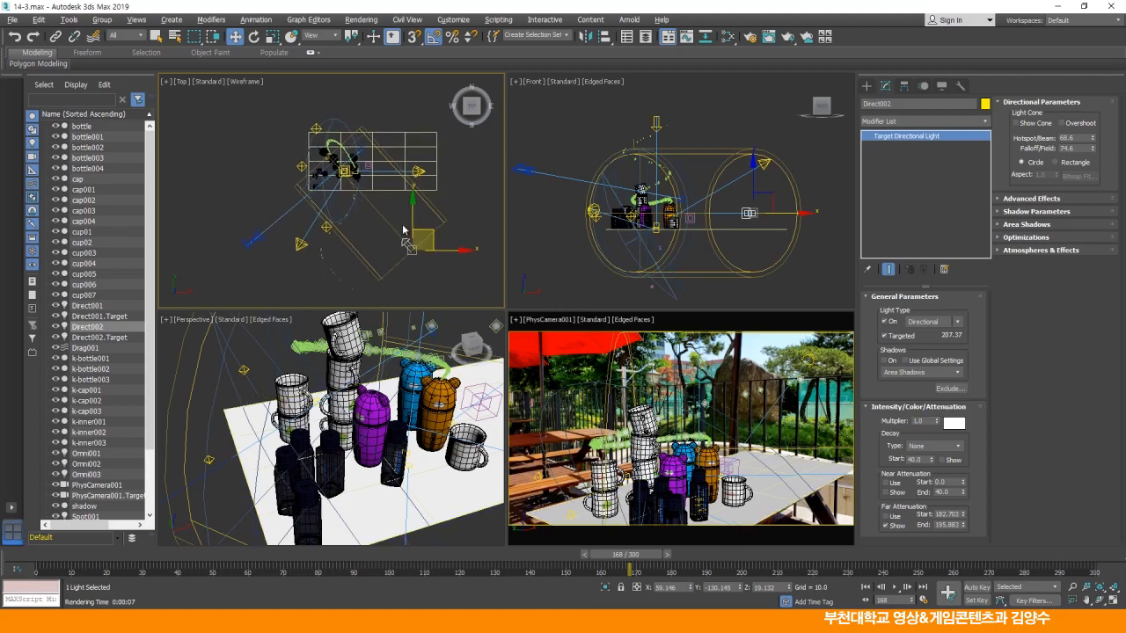
key("alt+w")
middle_click_drag(528, 296, 483, 304)
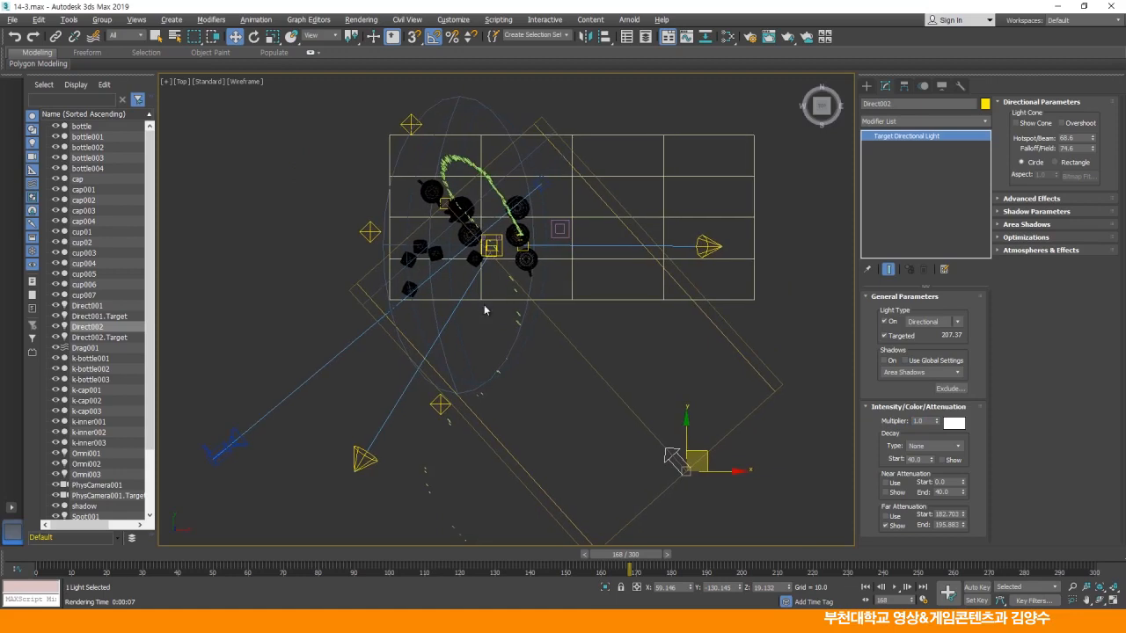
left_click(885, 517)
left_click(897, 526)
left_click_drag(963, 520, 963, 520)
left_click_drag(964, 514, 965, 529)
left_click_drag(965, 530, 965, 528)
left_click_drag(964, 516, 965, 516)
key("alt+w")
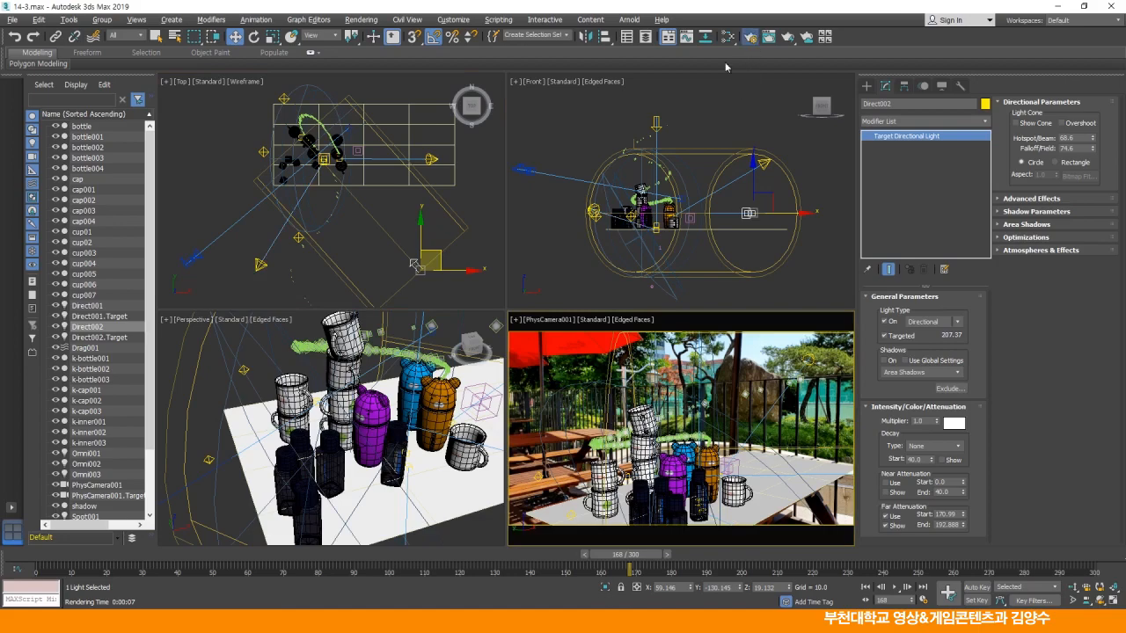
Step: Render PhysCamera001 with far attenuation active, inspect the result and close the render windows
key("F10")
left_click(664, 121)
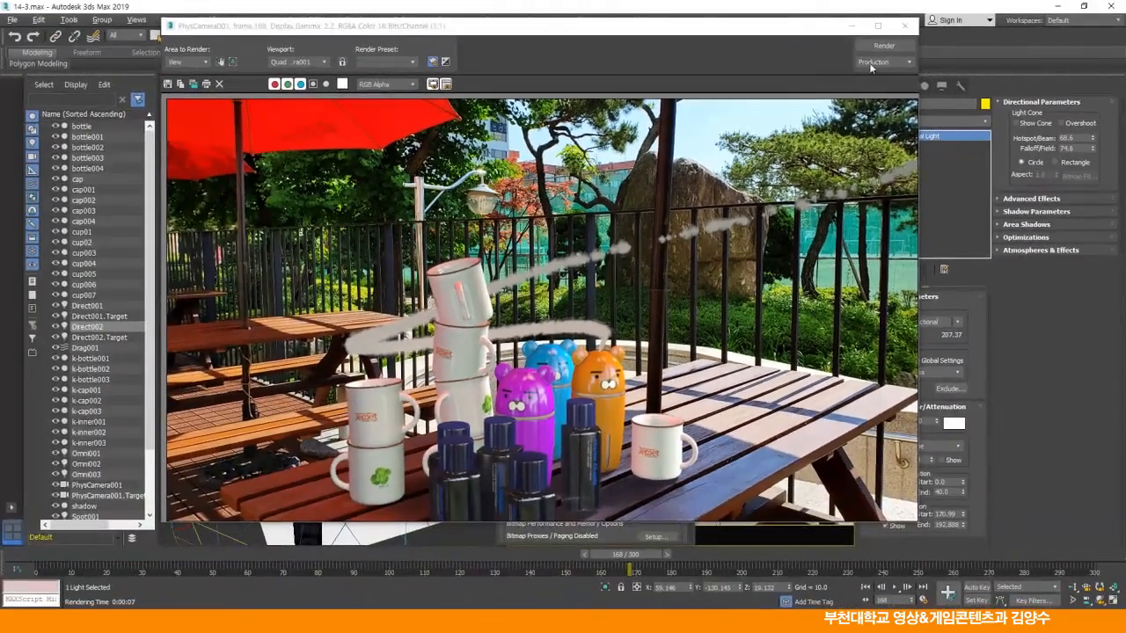
left_click(904, 24)
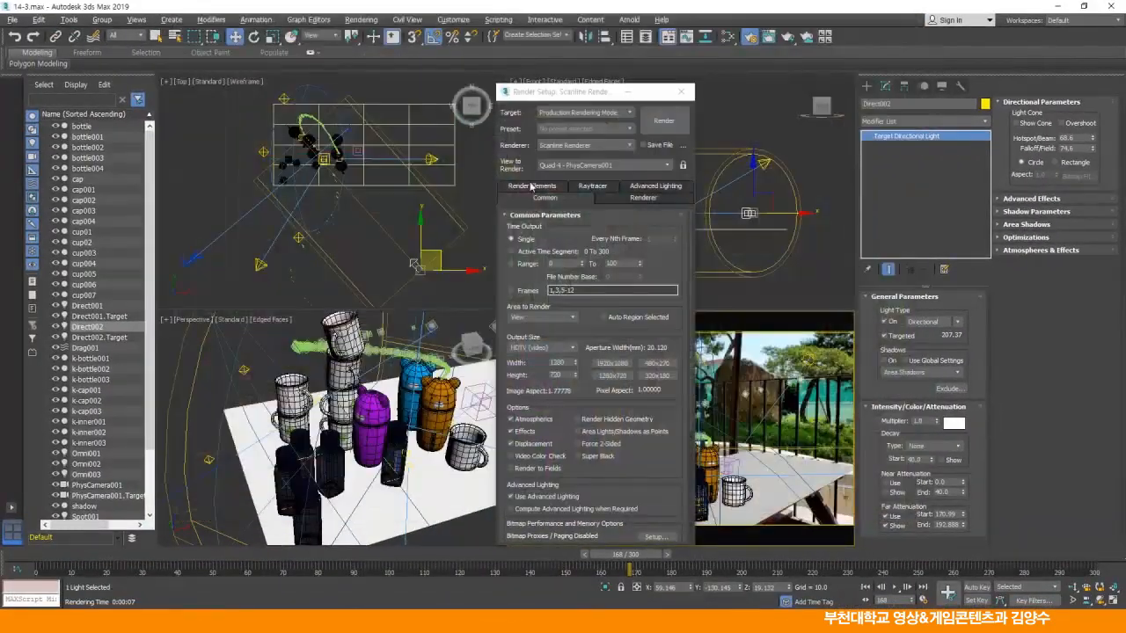
left_click(681, 91)
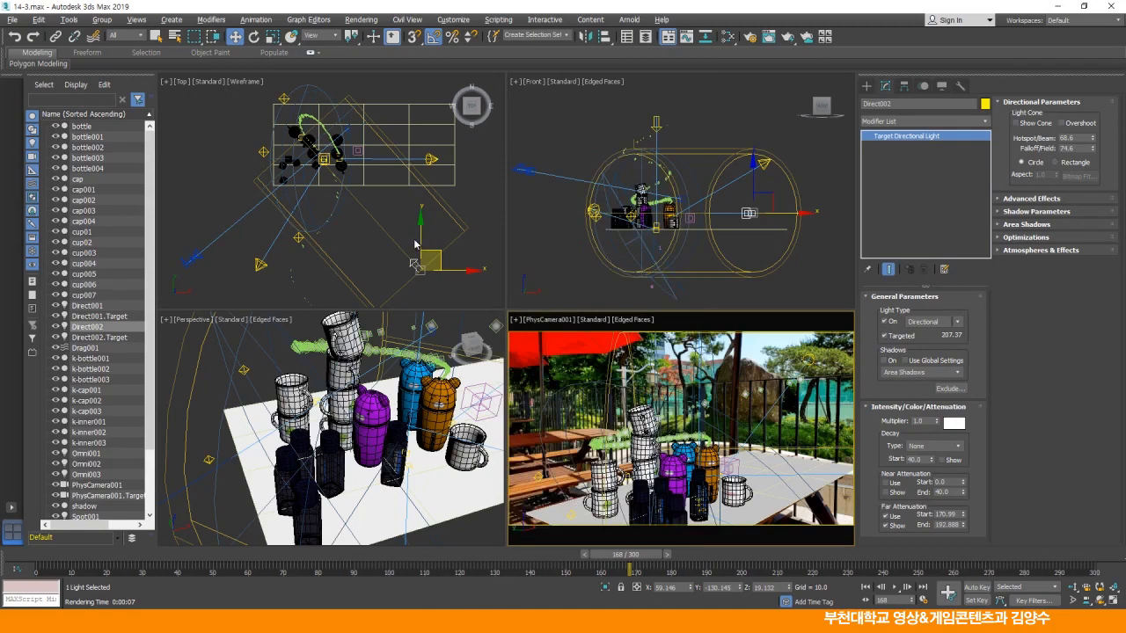
Step: Shorten the directional light's far attenuation to start at 165.911 and end at 183.434, and return to the four-view layout
key("alt+w")
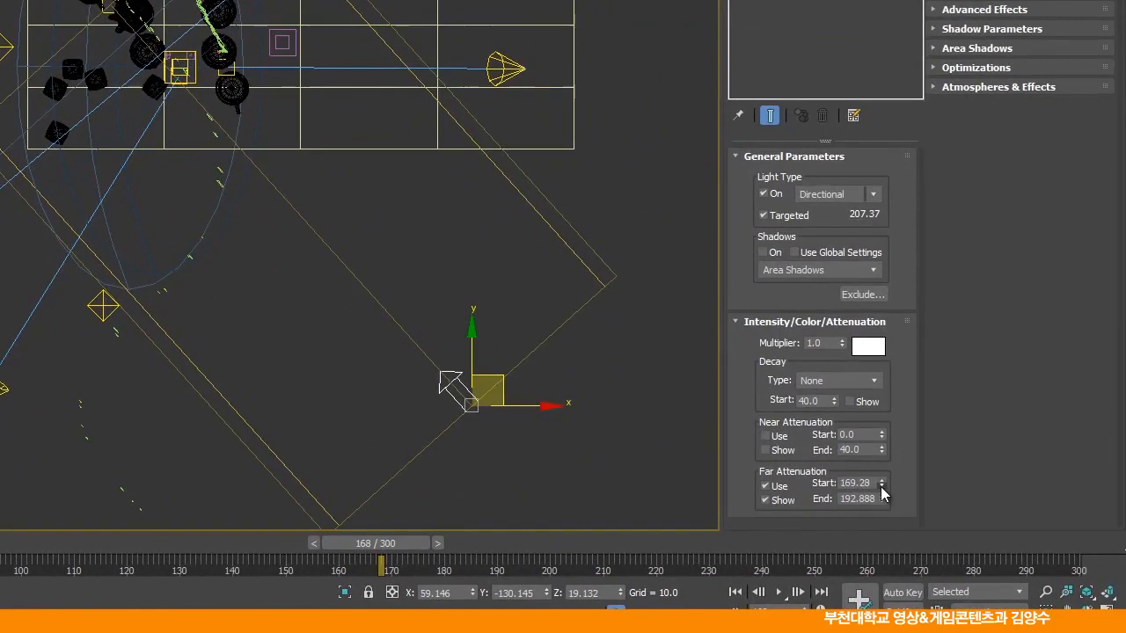
left_click(963, 518)
left_click(881, 488)
left_click(882, 502)
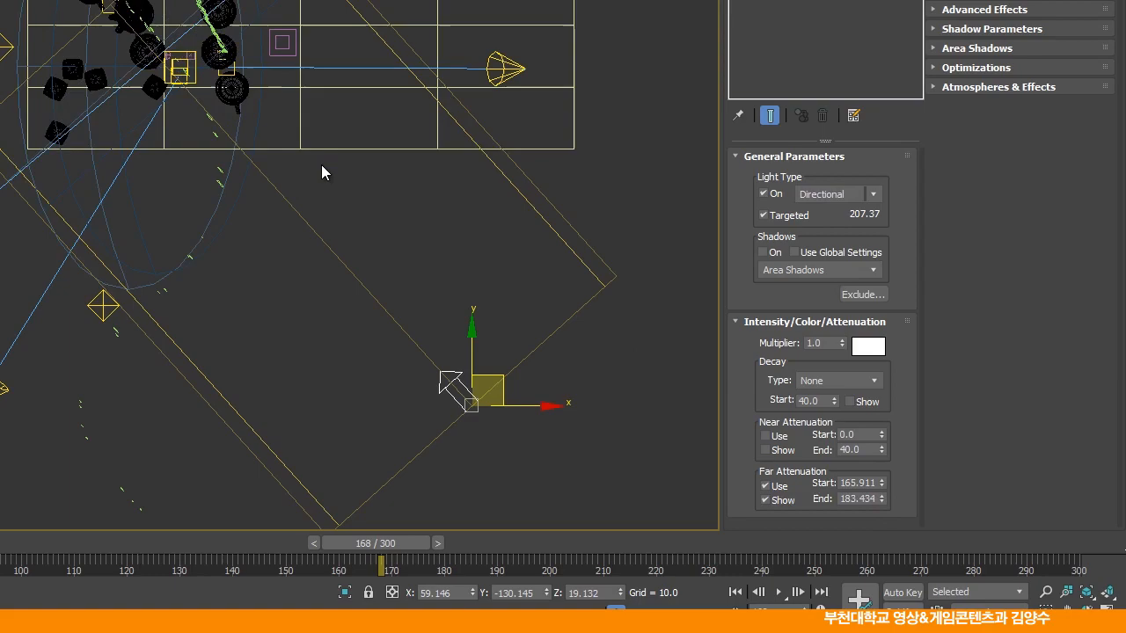
key("alt+w")
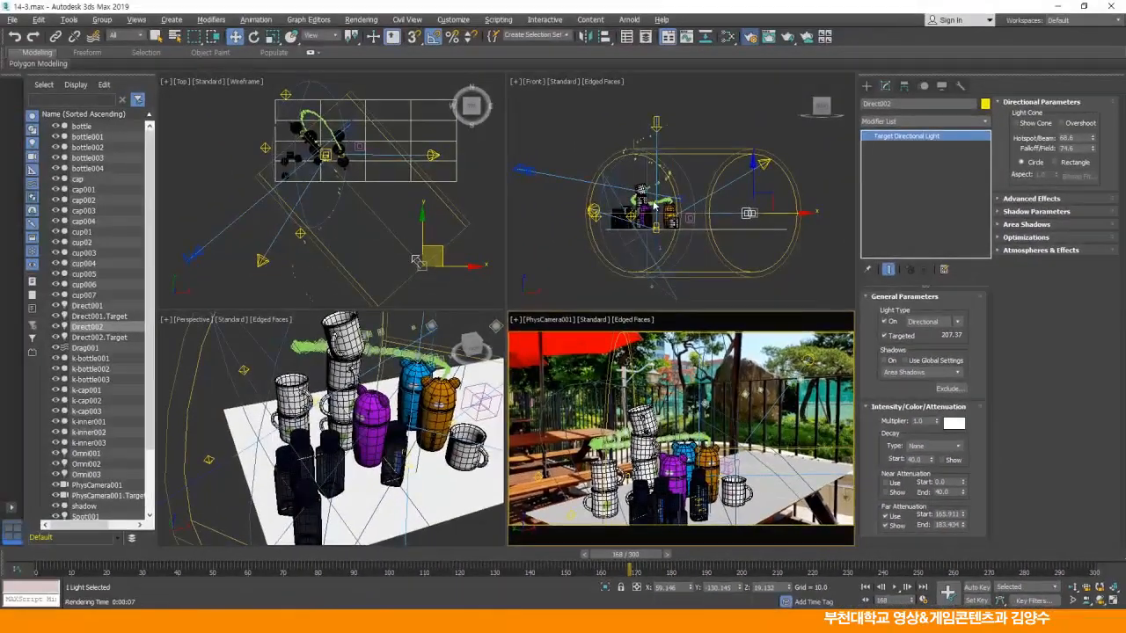
Step: Render PhysCamera001 as a single 1280 x 720 frame to check the shortened far attenuation, and dismiss the render windows
key("F10")
left_click(663, 121)
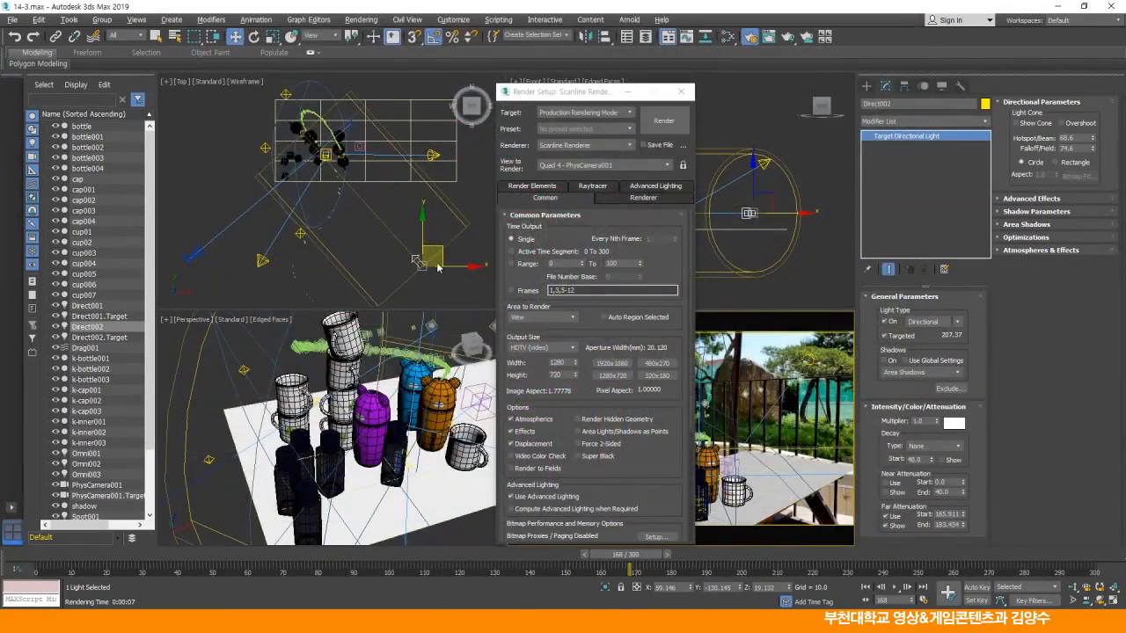
key("F10")
Step: Reduce the directional light's far attenuation to start at 162.61 and end at 172.7, checking the range in the enlarged Top view
middle_click_drag(400, 228, 400, 227)
key("alt+w")
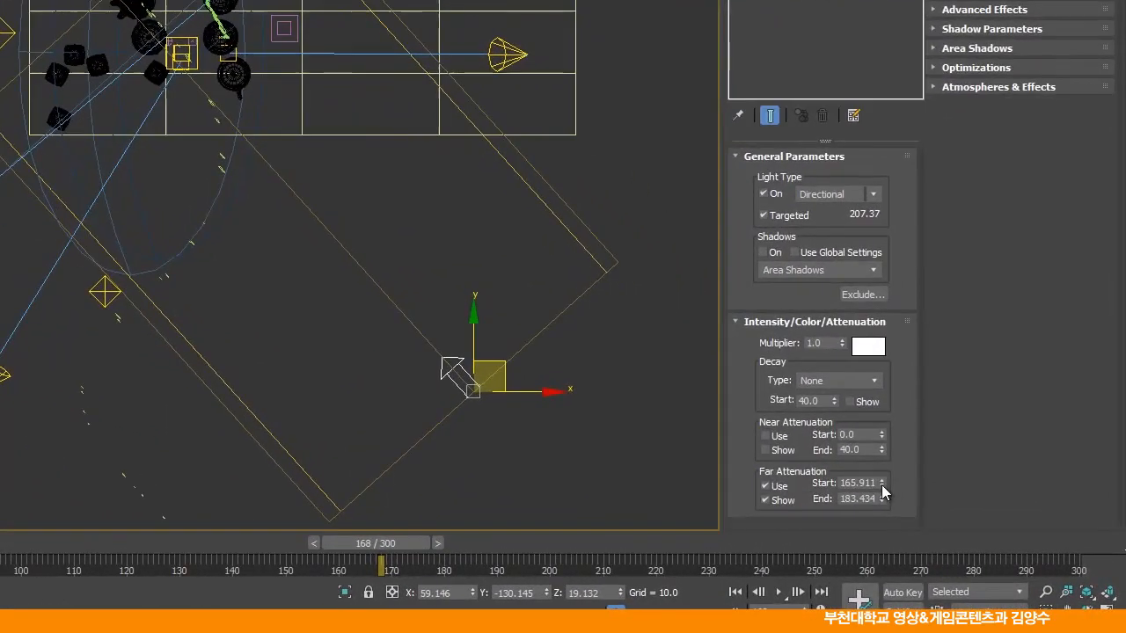
left_click_drag(882, 484, 882, 485)
left_click_drag(882, 501, 882, 500)
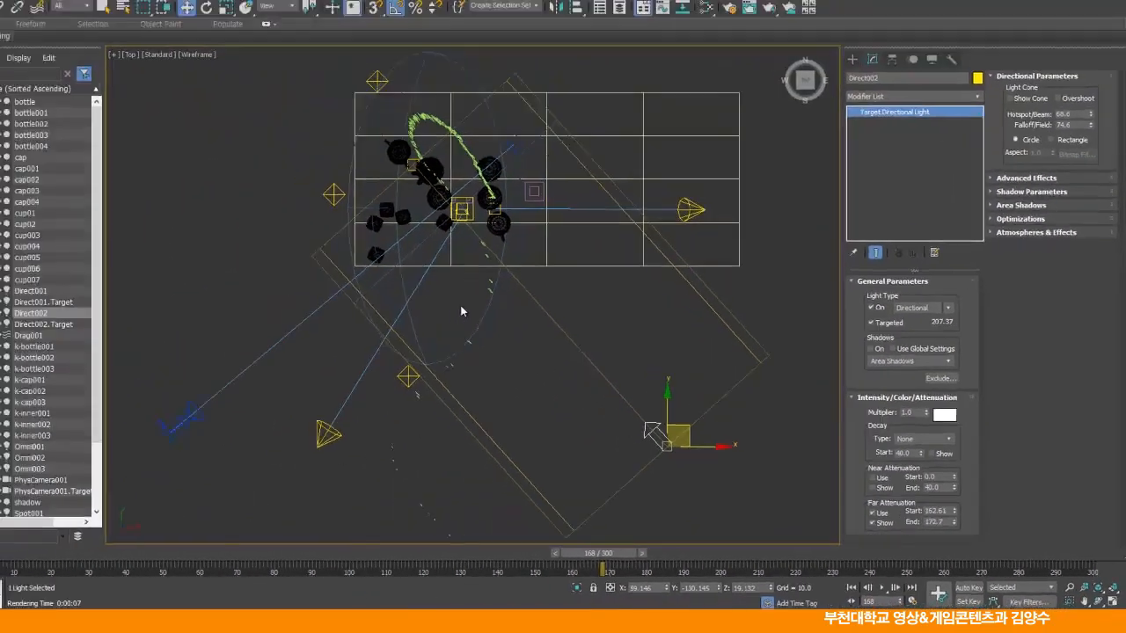
scroll(466, 302, "up", 6)
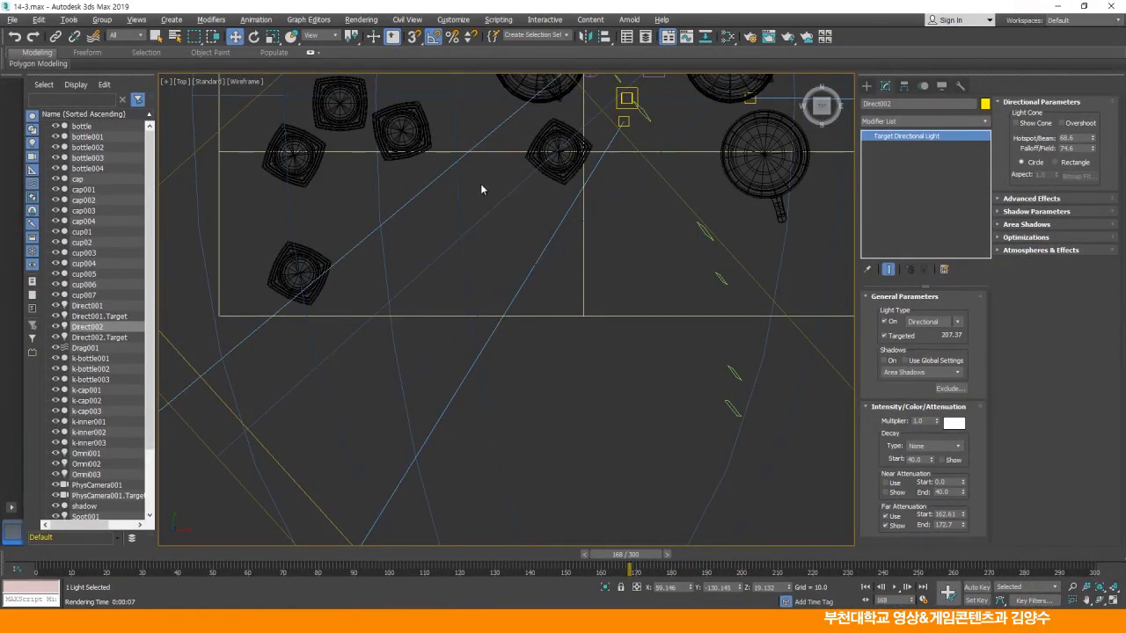
key("alt+w")
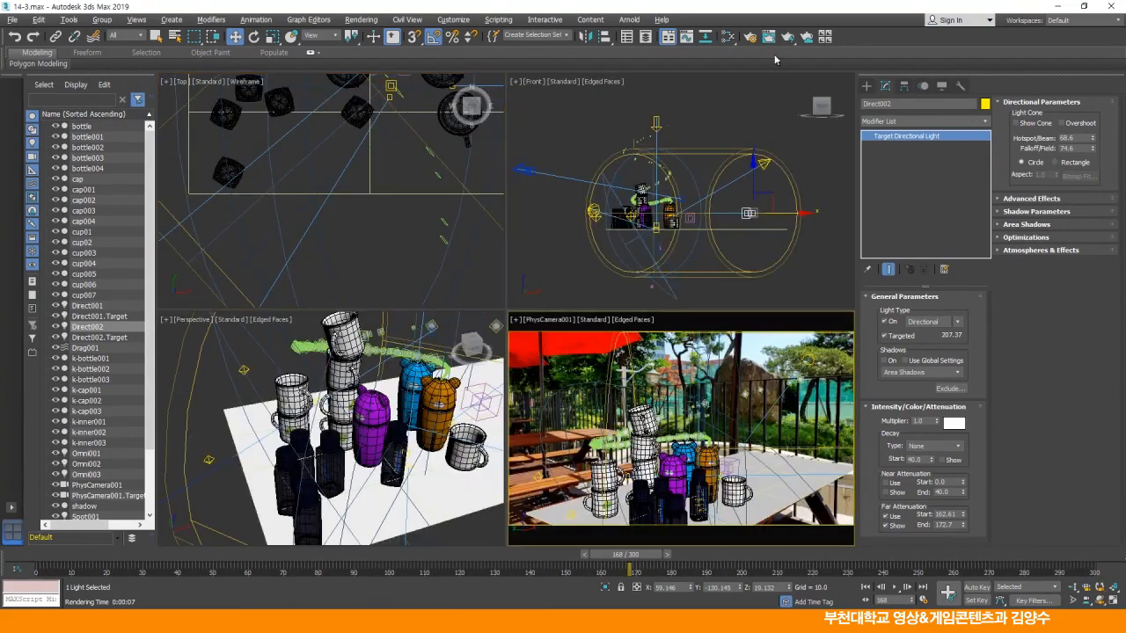
Step: Render PhysCamera001 with the reduced far attenuation, examine the lighting on the mugs and bottles, and close the render windows
left_click(752, 40)
left_click(664, 121)
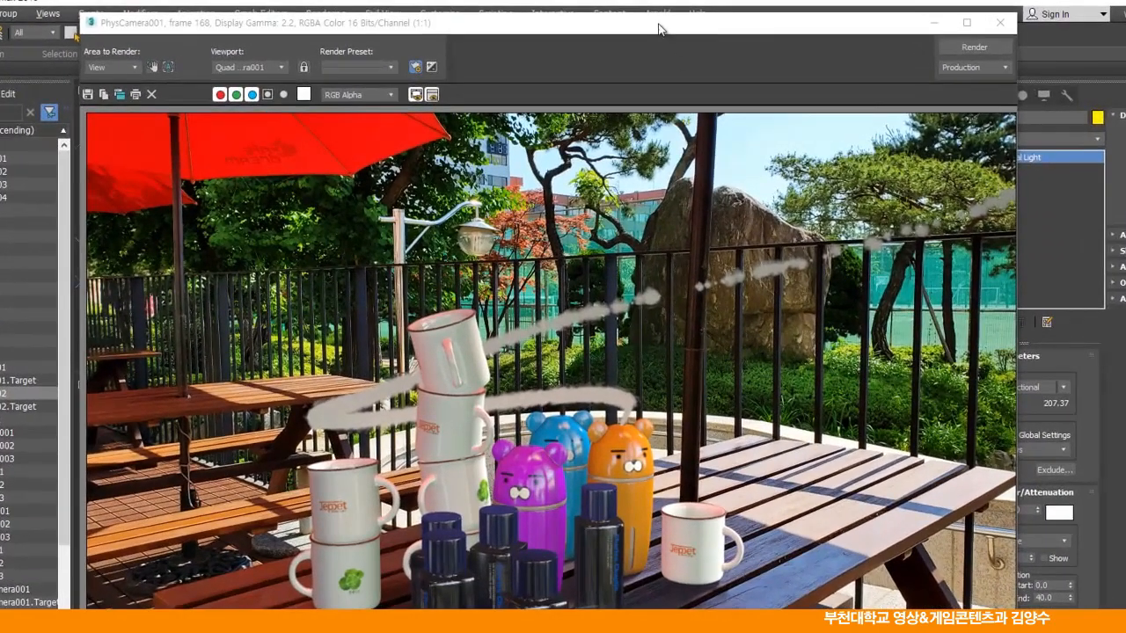
left_click_drag(660, 29, 644, 20)
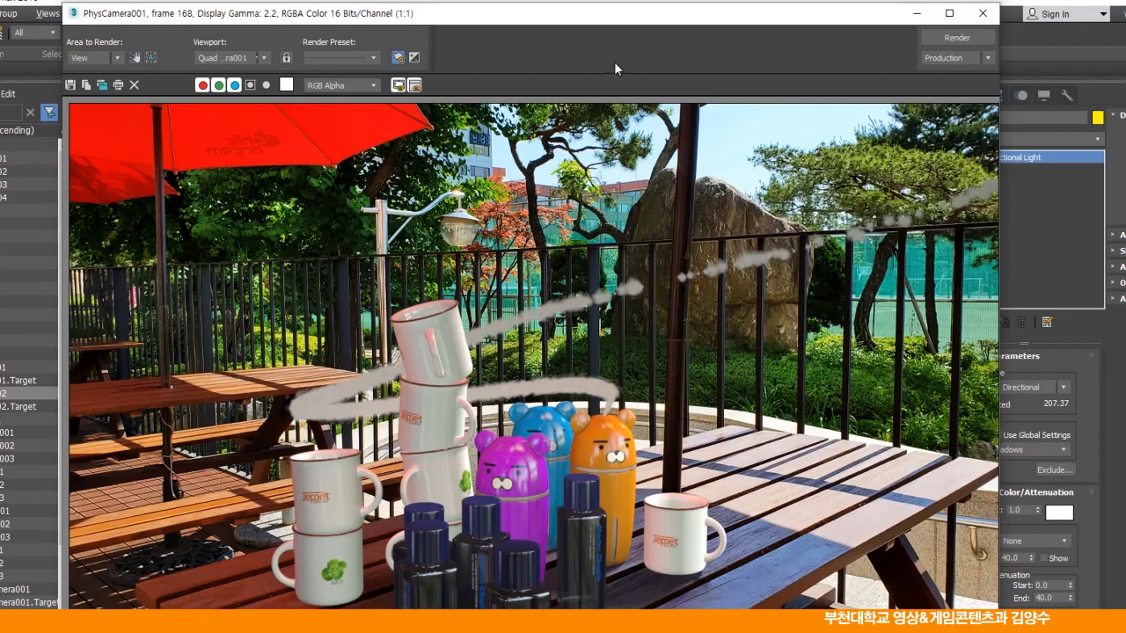
left_click_drag(598, 16, 661, 13)
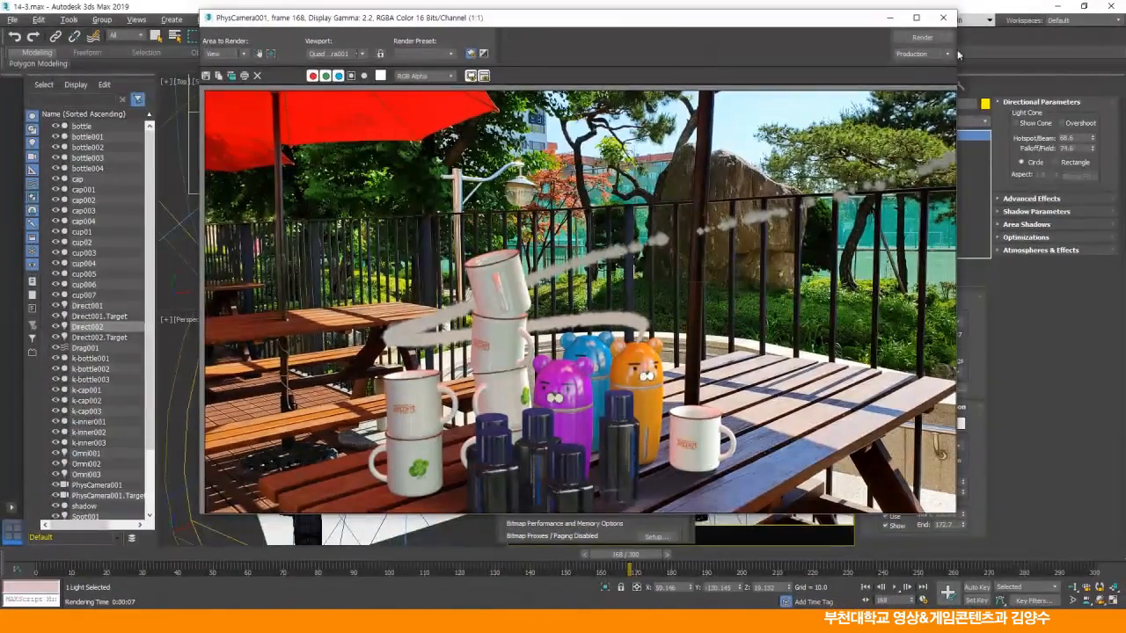
left_click(943, 17)
left_click(682, 90)
Step: Move the directional light's source to about X 73.1, Y -113.4 in the Top view and render PhysCamera001 again
middle_click_drag(387, 183, 353, 202)
scroll(350, 218, "down", 3)
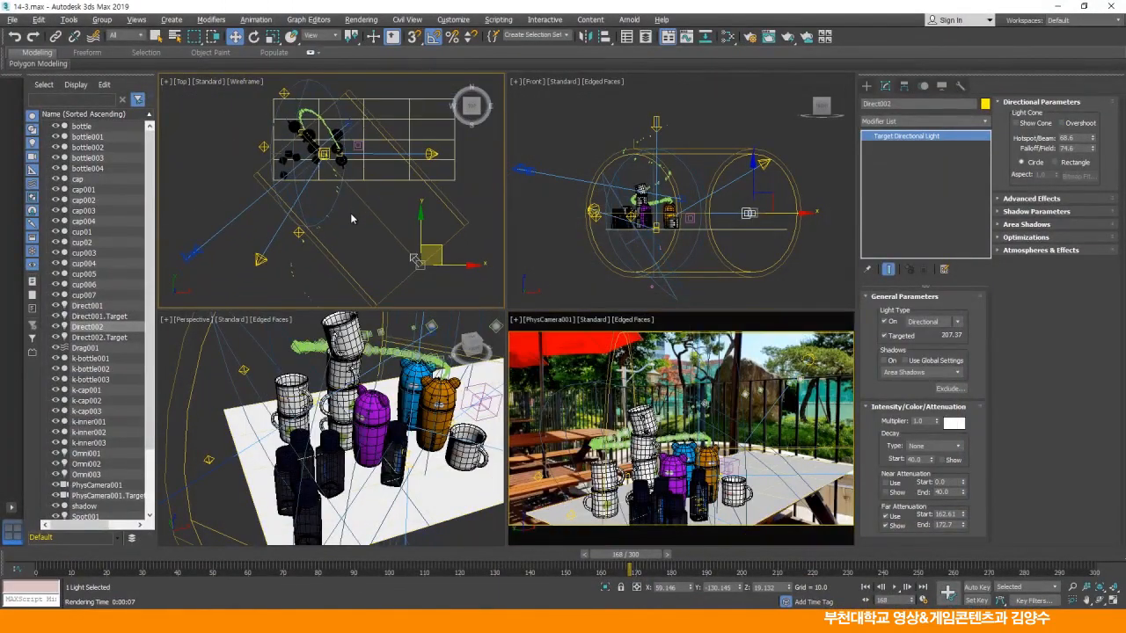
left_click_drag(440, 251, 454, 237)
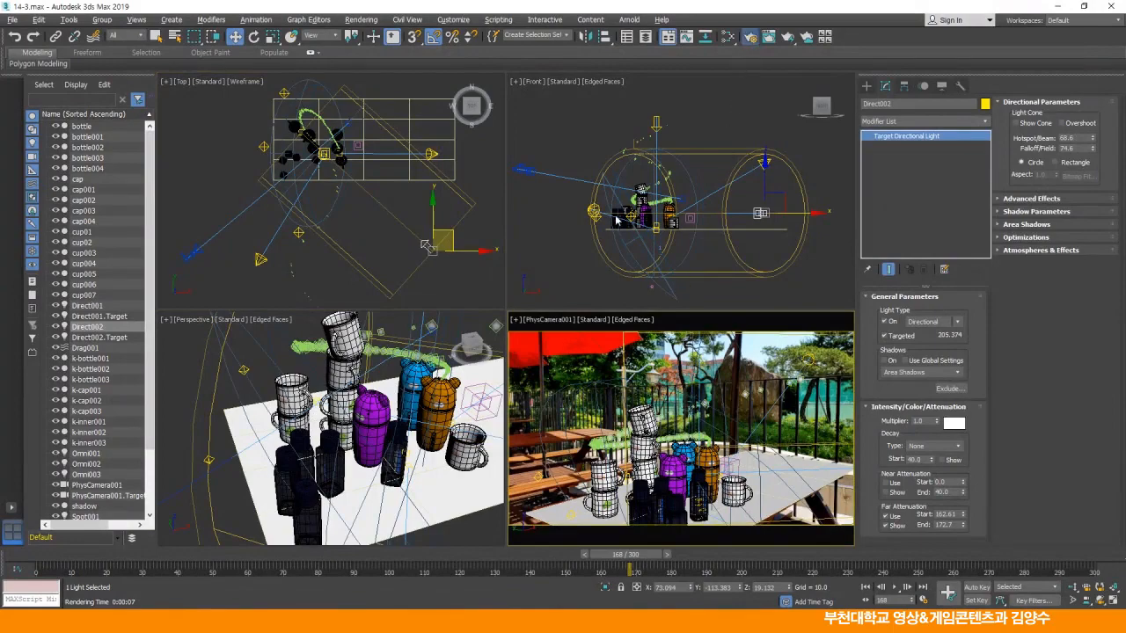
key("F10")
left_click(659, 118)
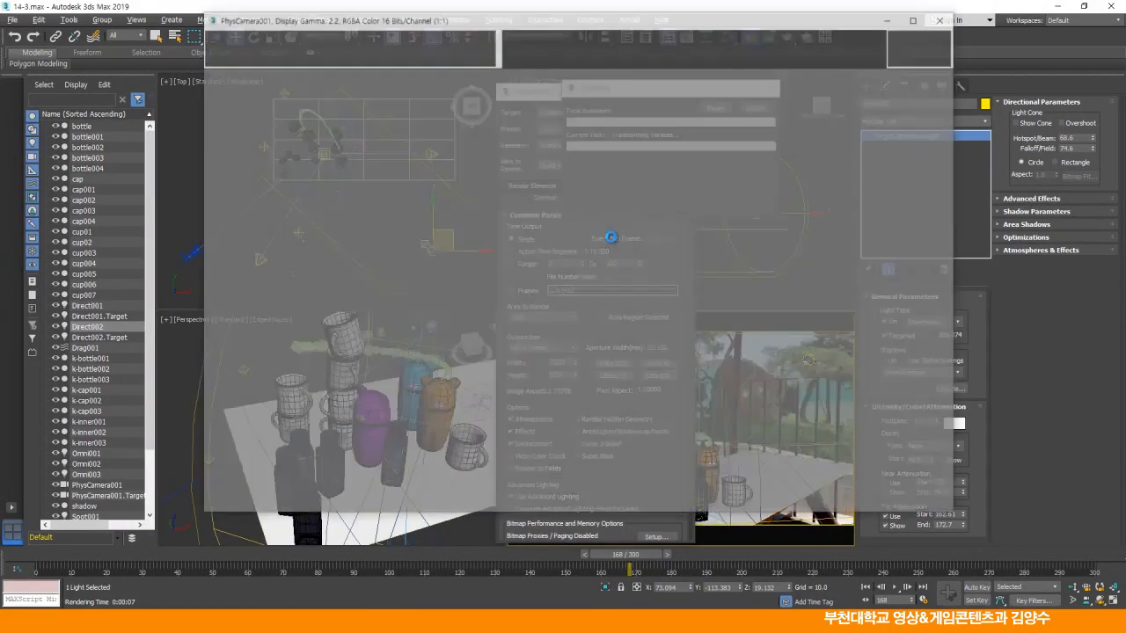